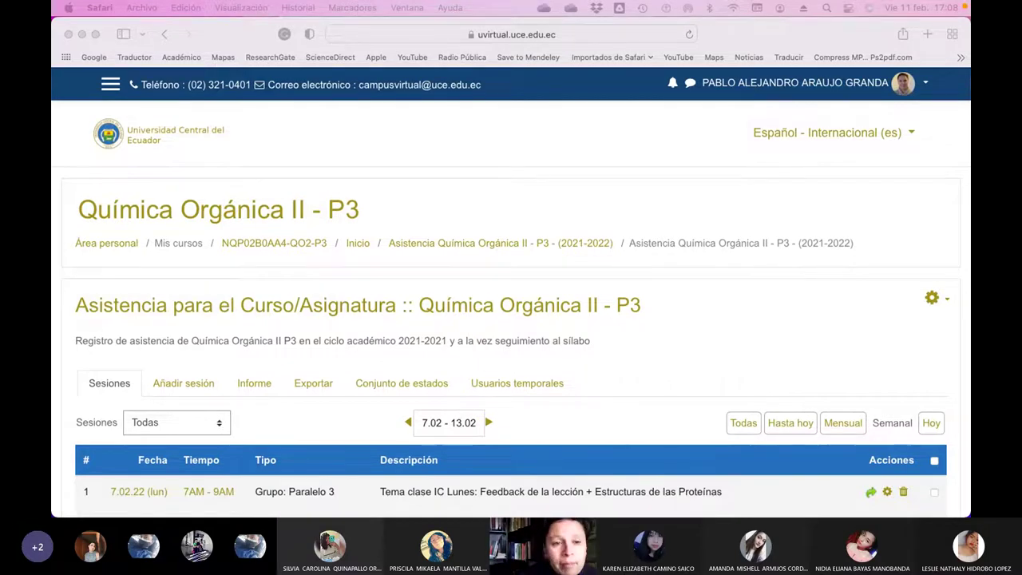
Switch to the Excel workbook "Ejemplo Calculo energético de la persona" and bring the whole PAE 1 sheet into view
key("super+Tab")
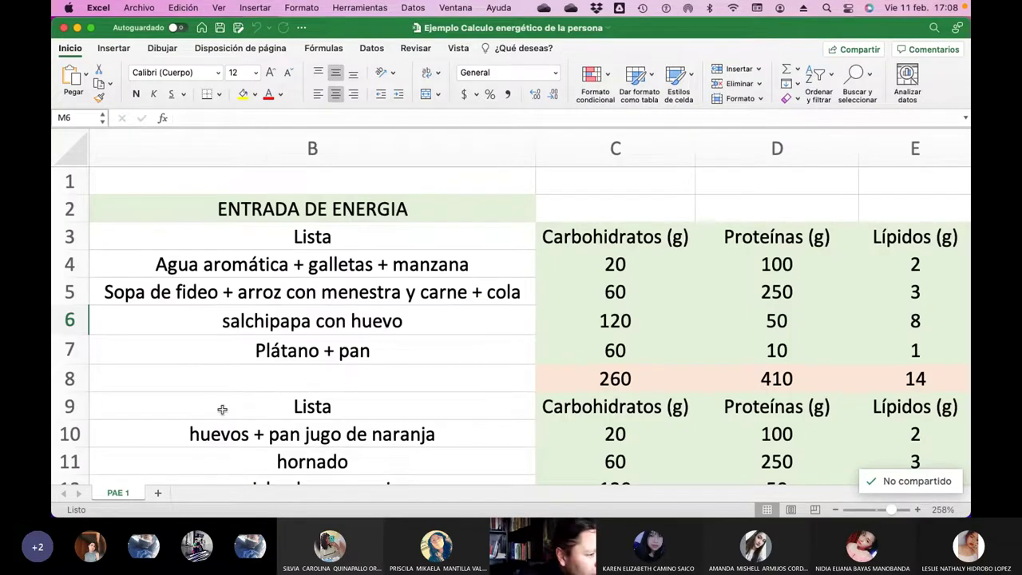
scroll(222, 408, "down", 3)
scroll(222, 408, "down", 8)
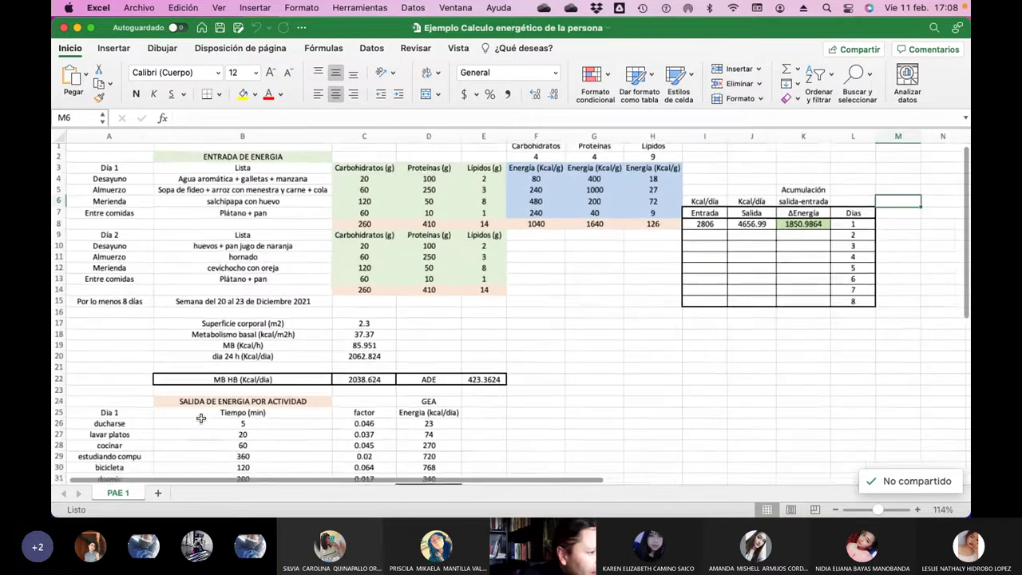
scroll(201, 418, "down", 3)
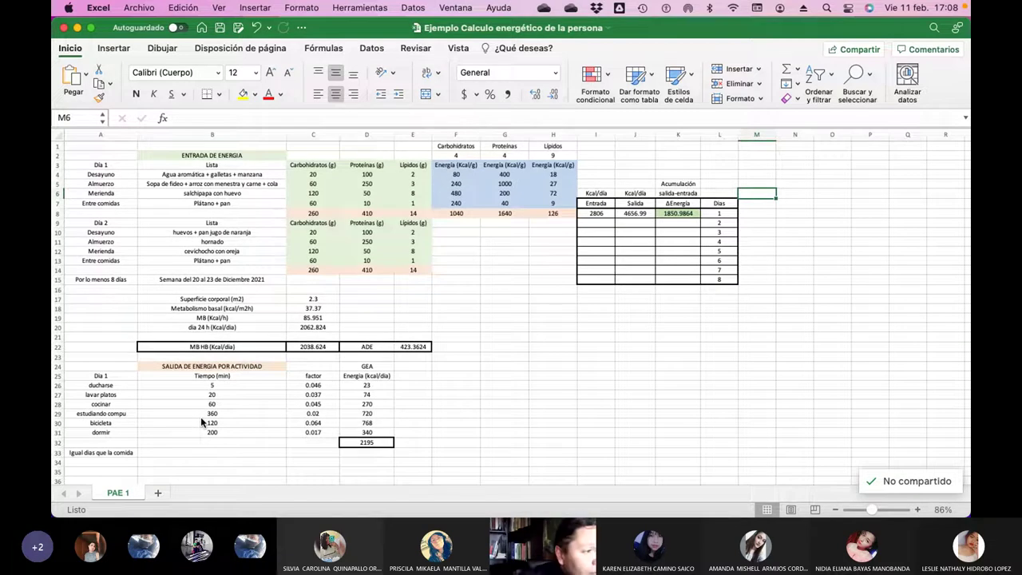
Examine the sheet from the activity energy output section up through the basal metabolism rows to the energy intake tables
left_click(201, 416)
key("Up")
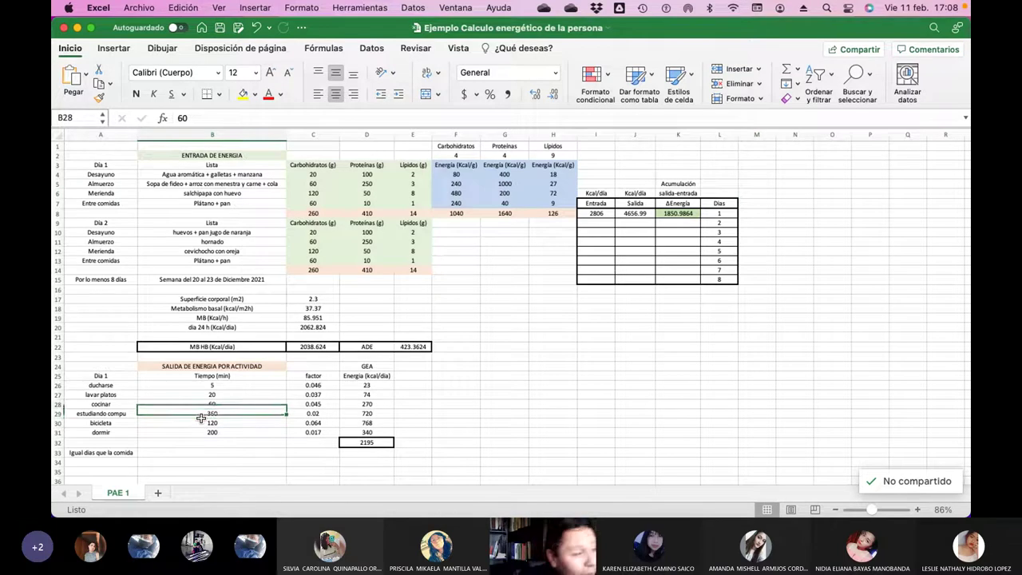
key("Left")
key("Up")
key("Up")
key("Up")
key("Up")
key("Up")
key("Up")
key("Up")
key("Up")
key("Up")
key("Up")
key("Up")
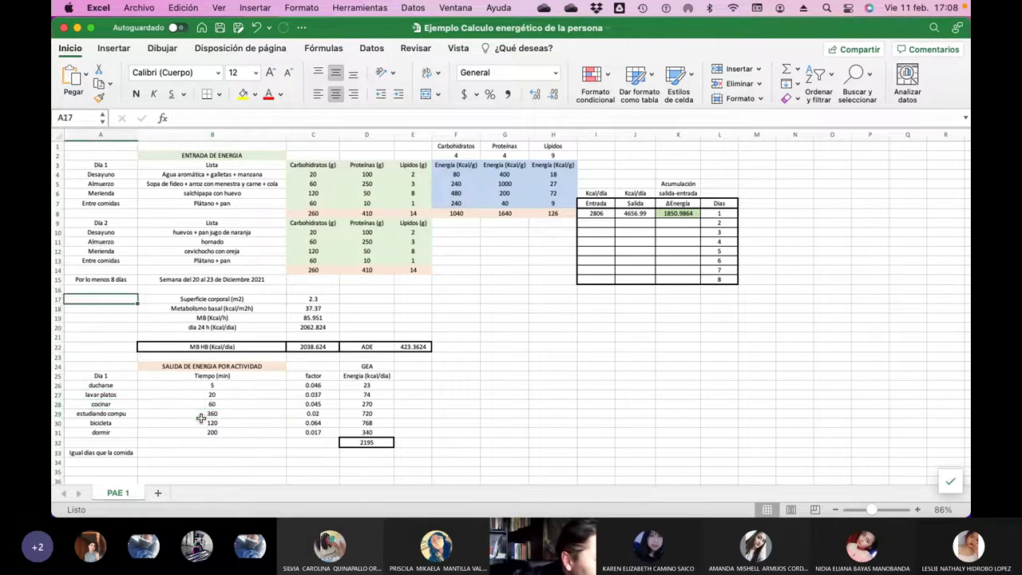
scroll(201, 418, "up", 6)
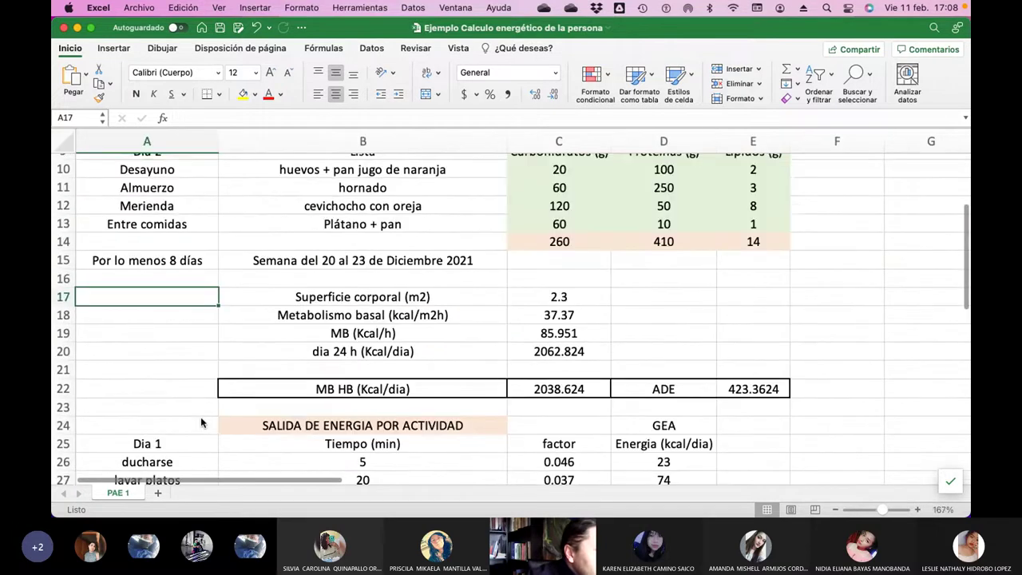
scroll(200, 417, "up", 5)
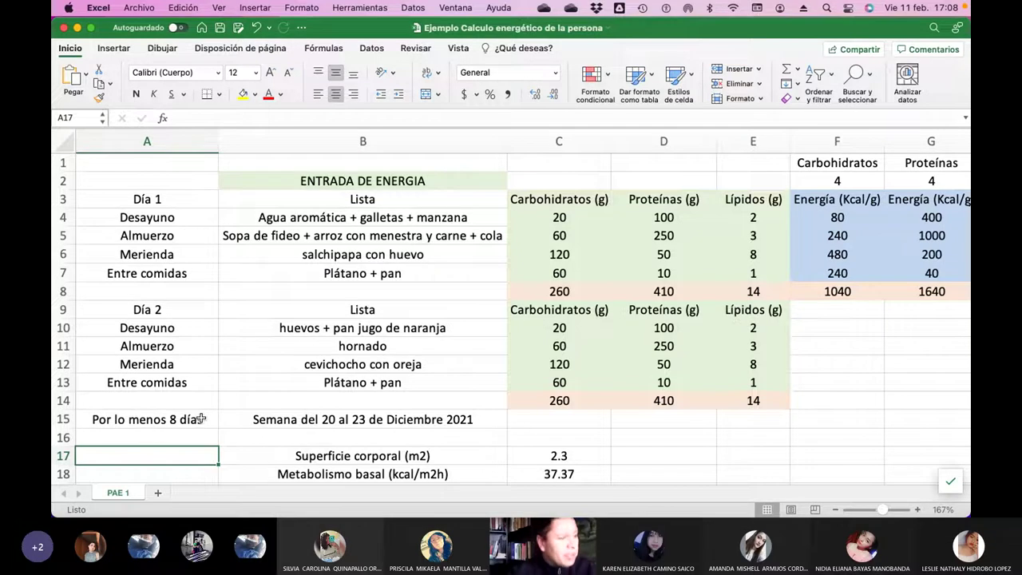
Review the Día 1 meals in the ENTRADA DE ENERGIA list, from Desayuno through Entre comidas
key("Up")
key("Up")
key("Up")
key("Up")
key("Up")
key("Up")
key("Up")
key("Up")
key("Up")
key("Up")
key("Up")
key("Up")
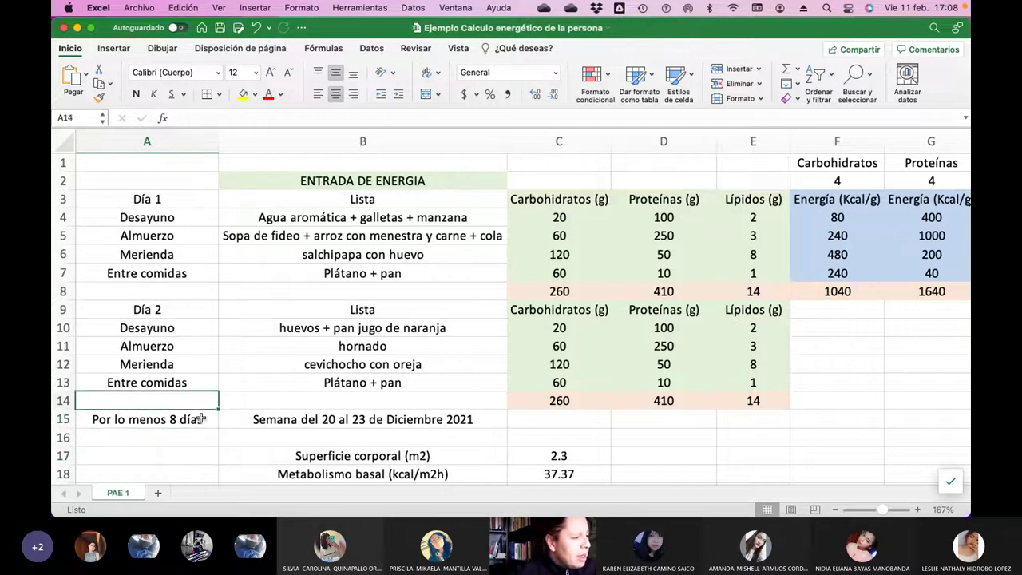
key("Up")
key("Up")
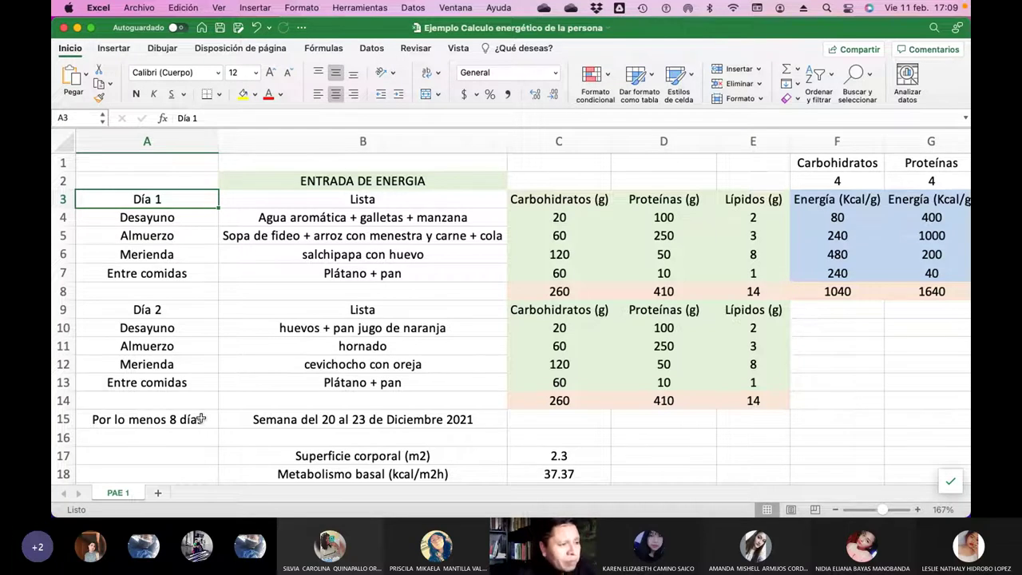
key("Down")
key("Right")
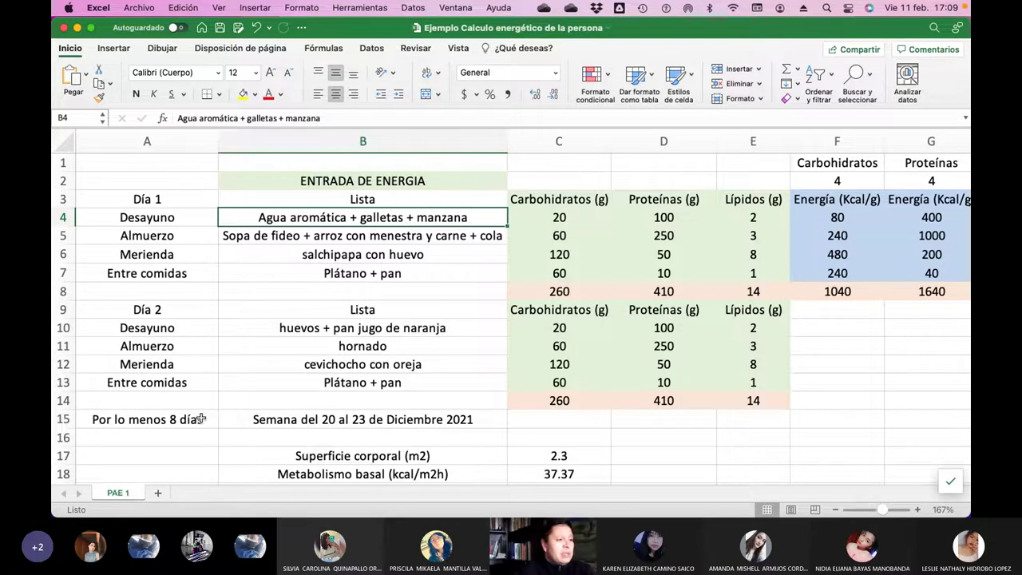
key("Down")
key("Down")
key("Down")
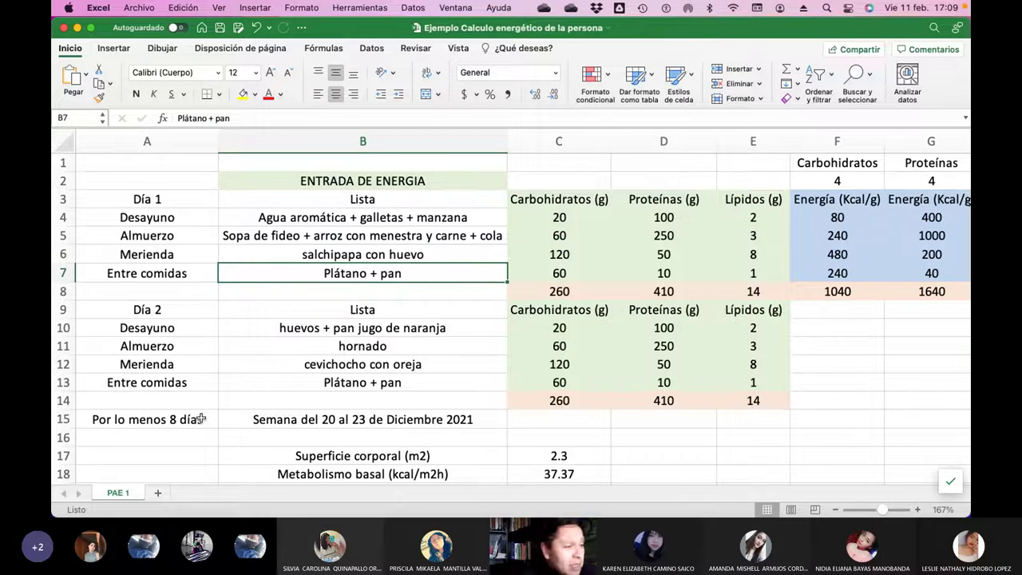
Insert an empty row above the Día 1 totals in row 8 for an additional snack entry
left_click(61, 291)
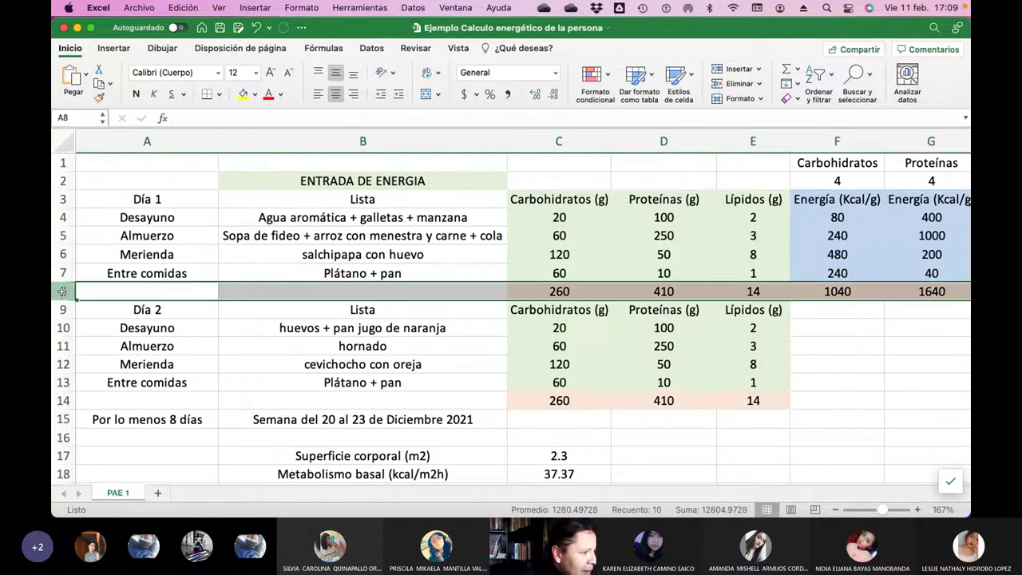
left_click(238, 6)
left_click(239, 6)
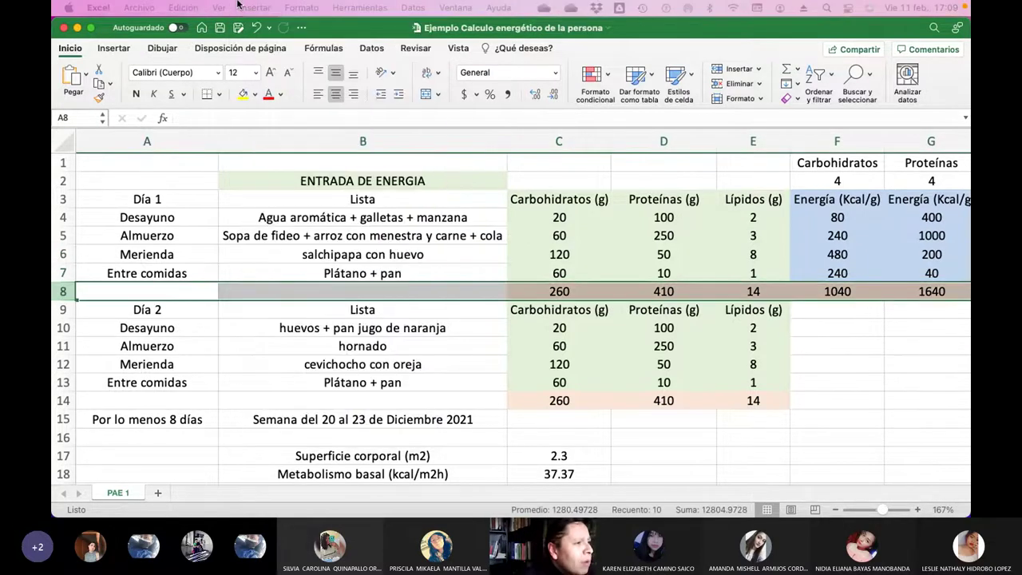
left_click(249, 7)
left_click(249, 7)
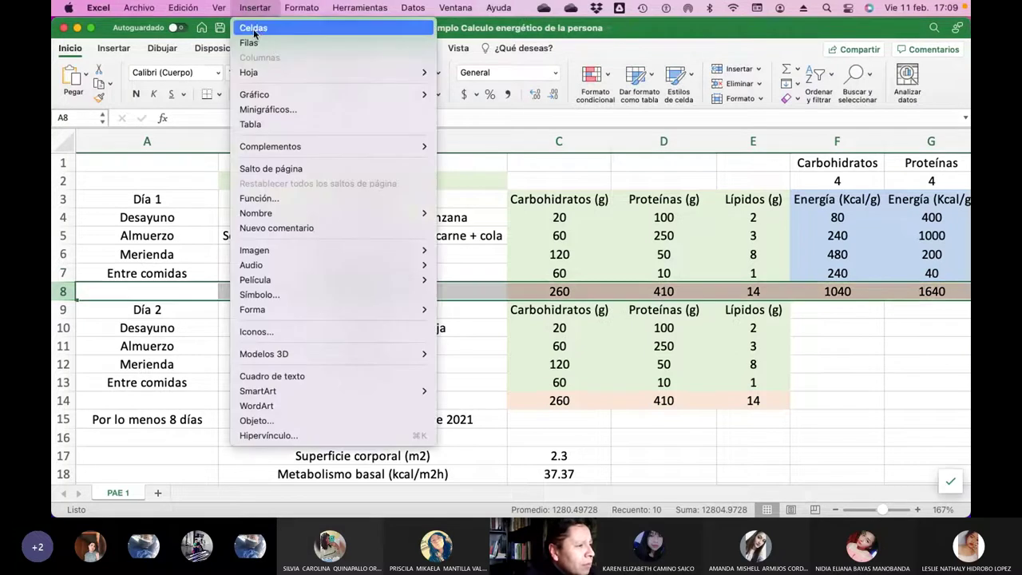
left_click(261, 34)
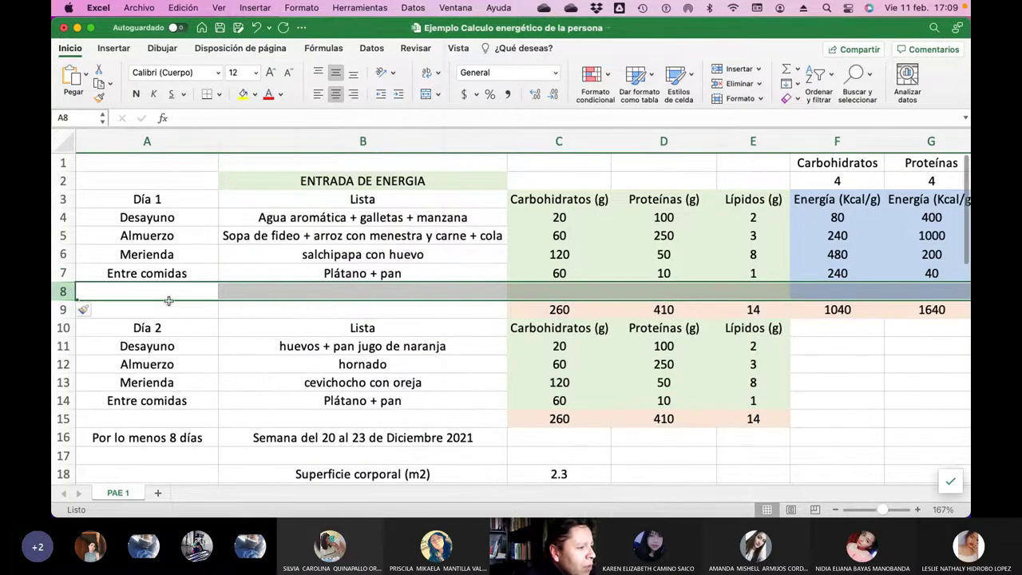
left_click(162, 238)
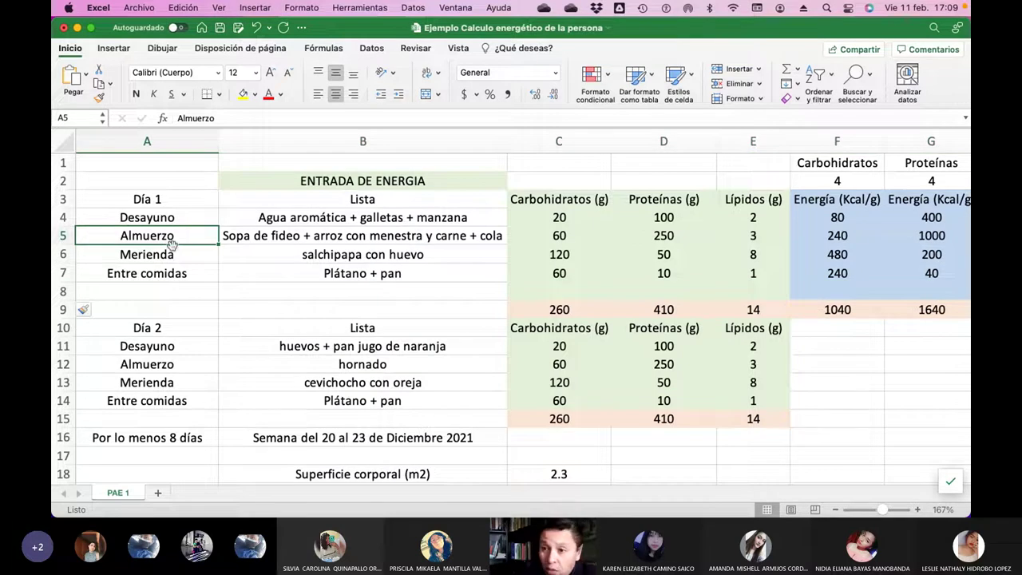
left_click(532, 131)
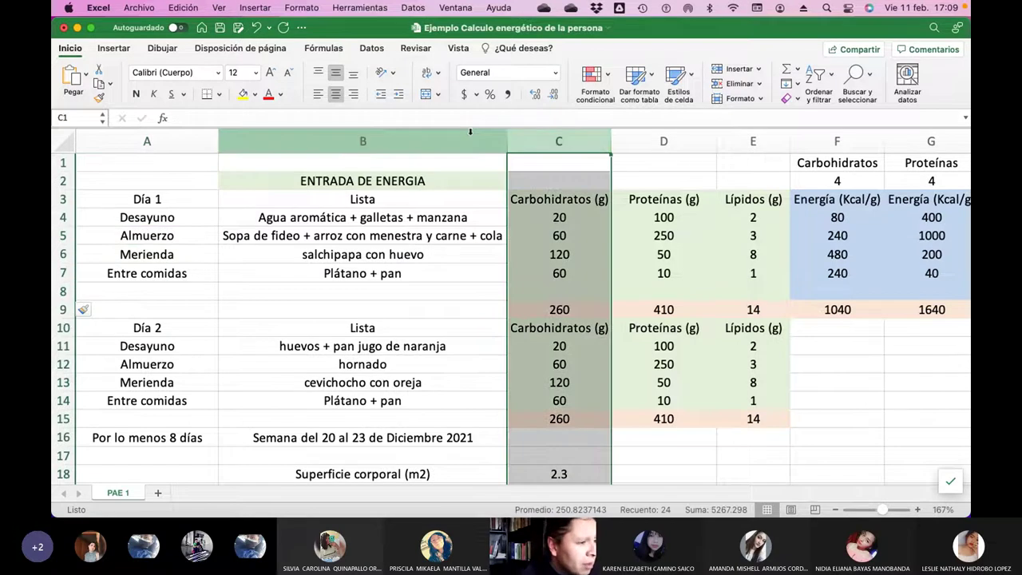
left_click(868, 398)
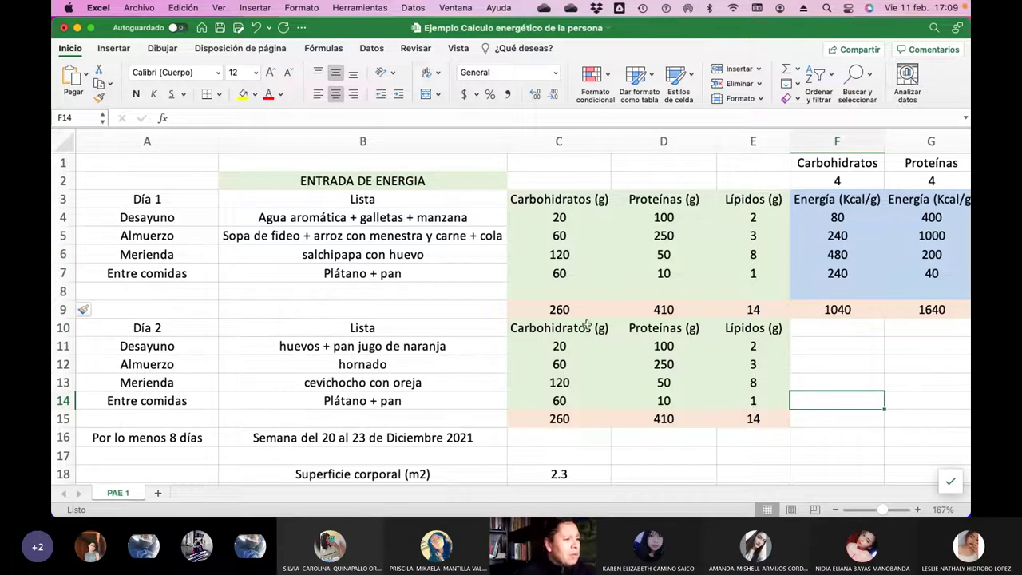
Enter the label "Entre comidas" in cell A8 of the new Día 1 row
left_click(158, 288)
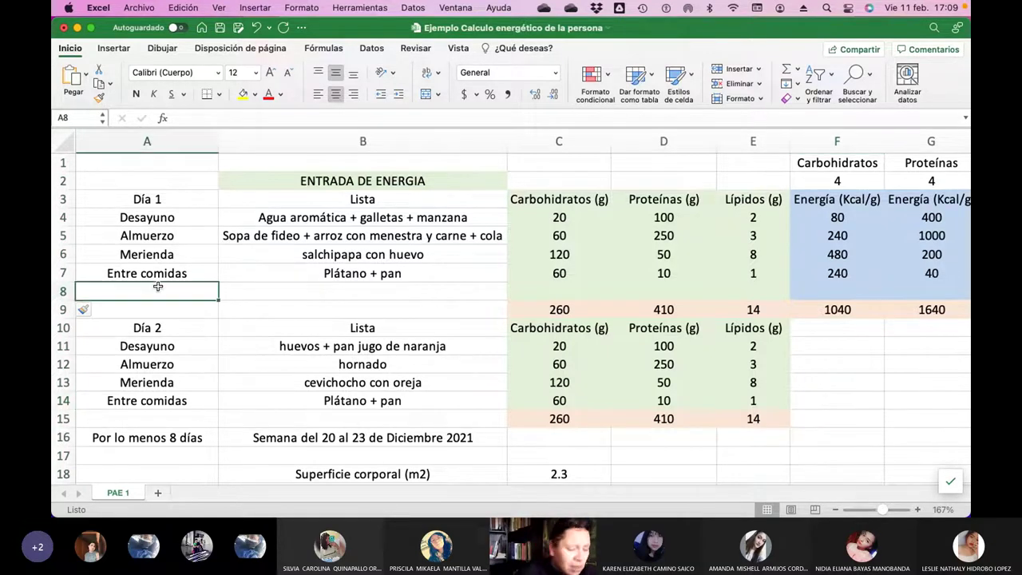
type("Entre com")
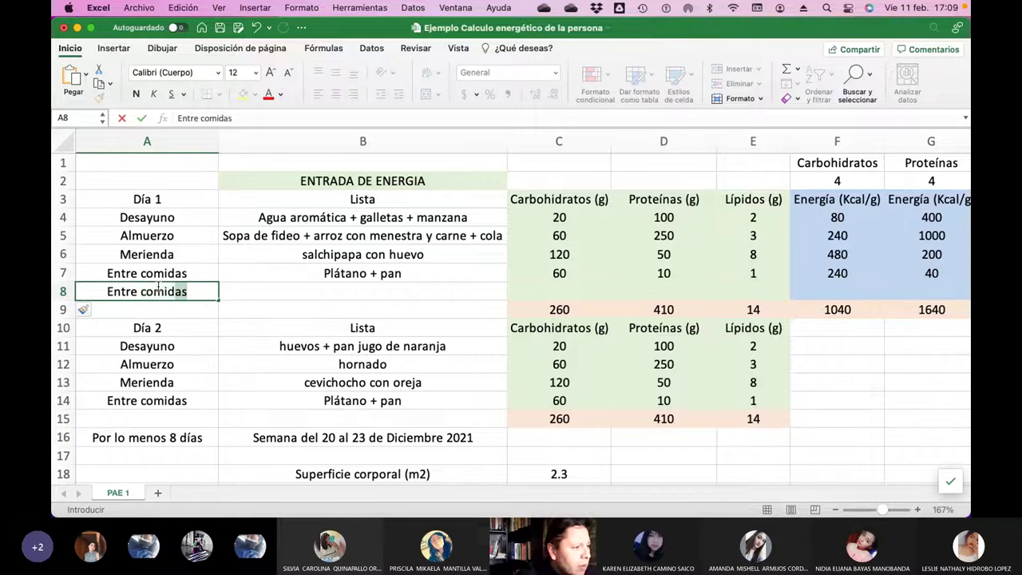
key("Up")
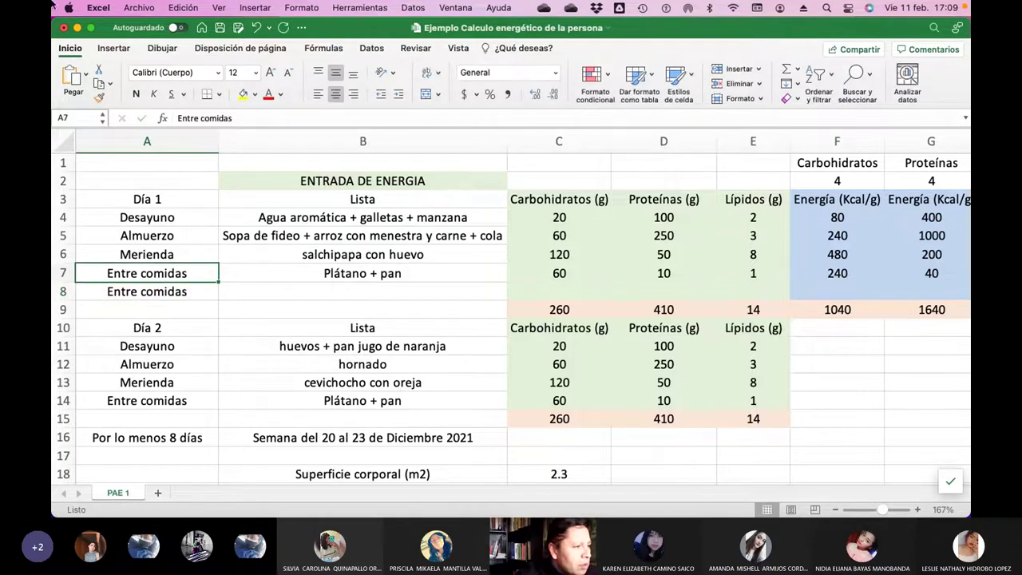
Number the two Día 1 snack labels as "Entre comidas 1" in A7 and "Entre comidas 2" in A8
left_click(251, 117)
type("1")
key("Return")
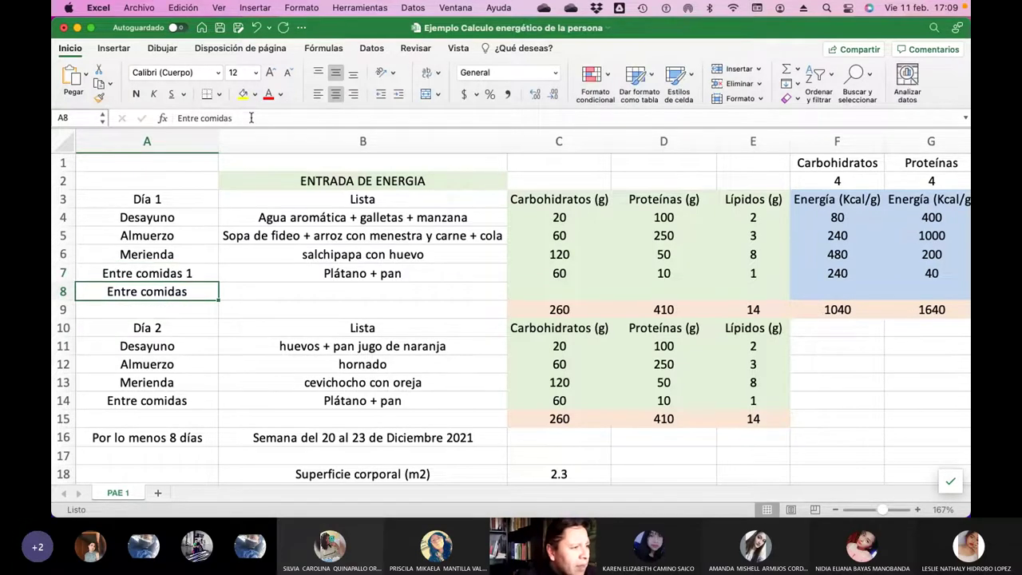
left_click(250, 118)
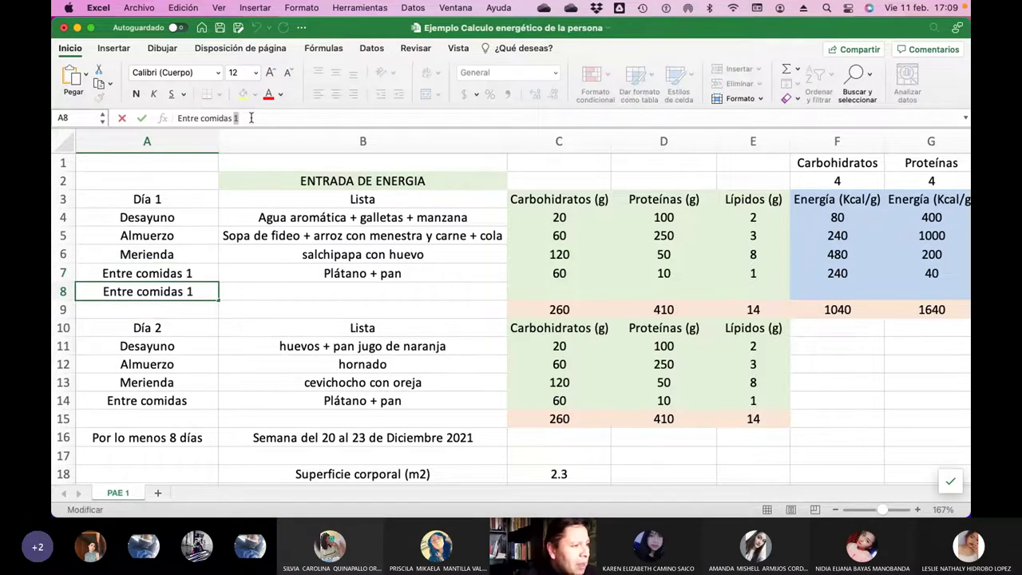
type("2")
key("Return")
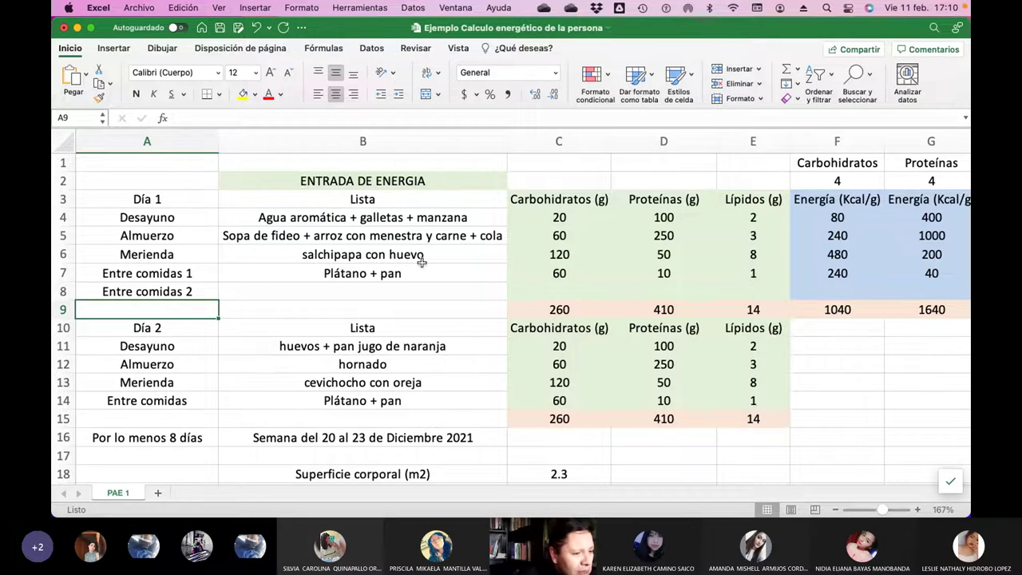
Examine the enlarged sheet, including the minimum-days note in A16, the macronutrient energy columns and the activity energy output section
left_click_drag(884, 512, 889, 511)
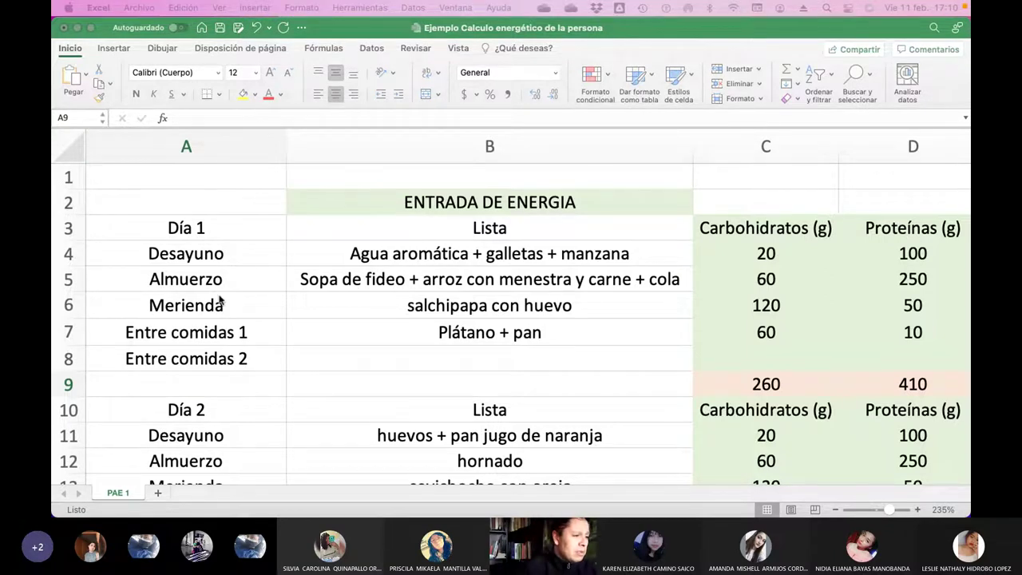
scroll(220, 301, "down", 5)
scroll(221, 301, "down", 3)
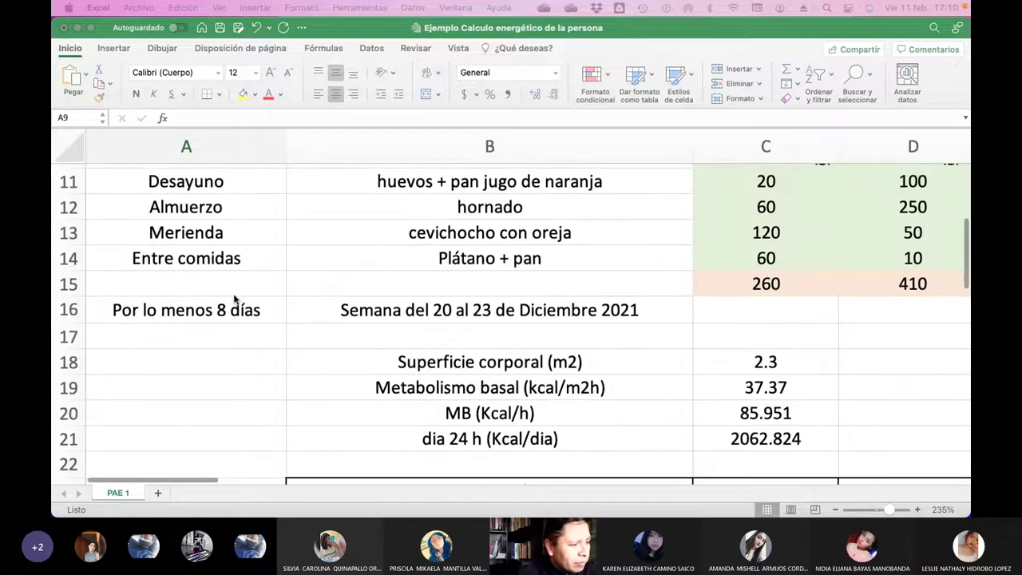
left_click(222, 313)
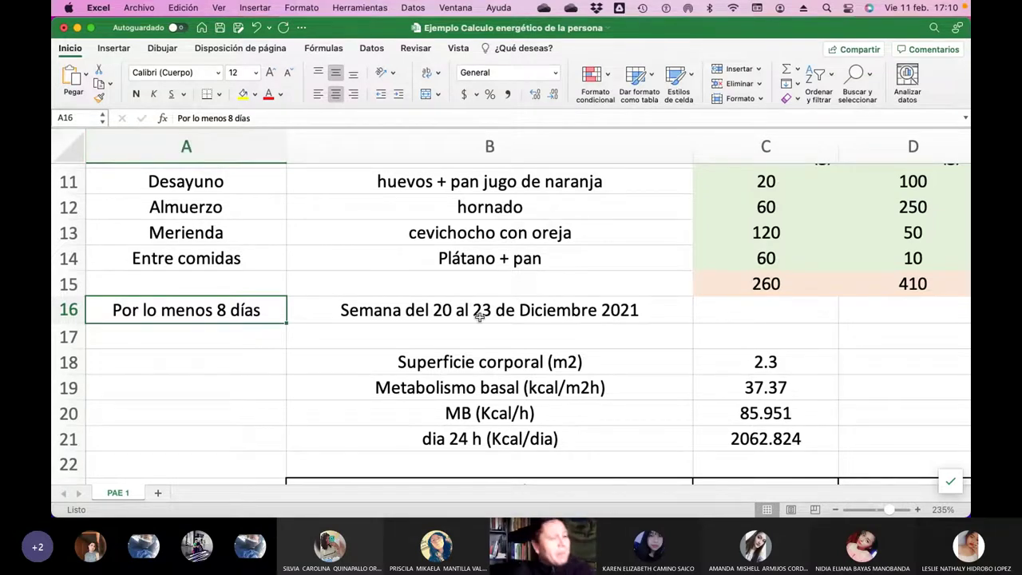
scroll(479, 316, "up", 5)
scroll(484, 318, "right", 6)
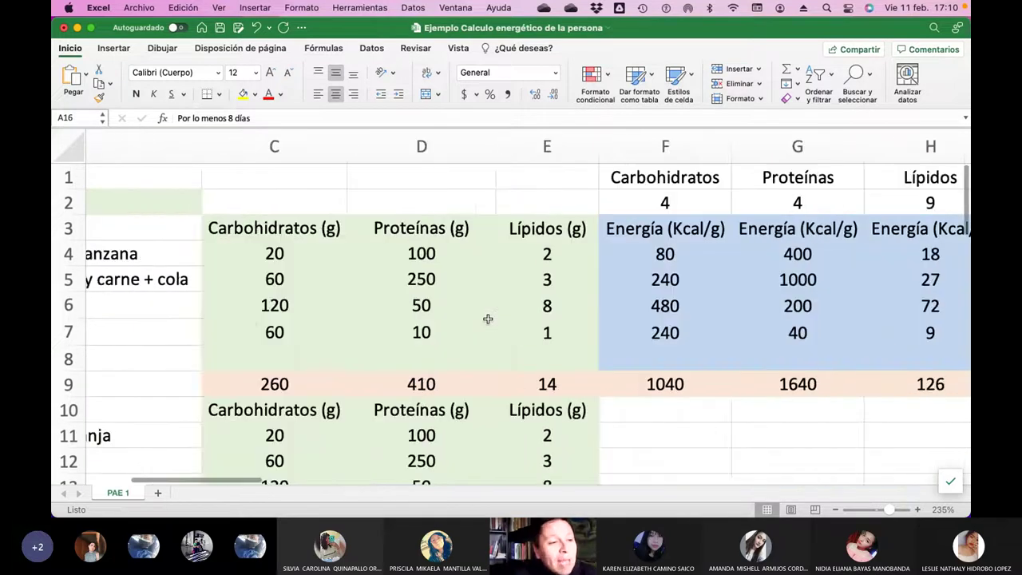
scroll(488, 318, "right", 3)
scroll(488, 319, "left", 10)
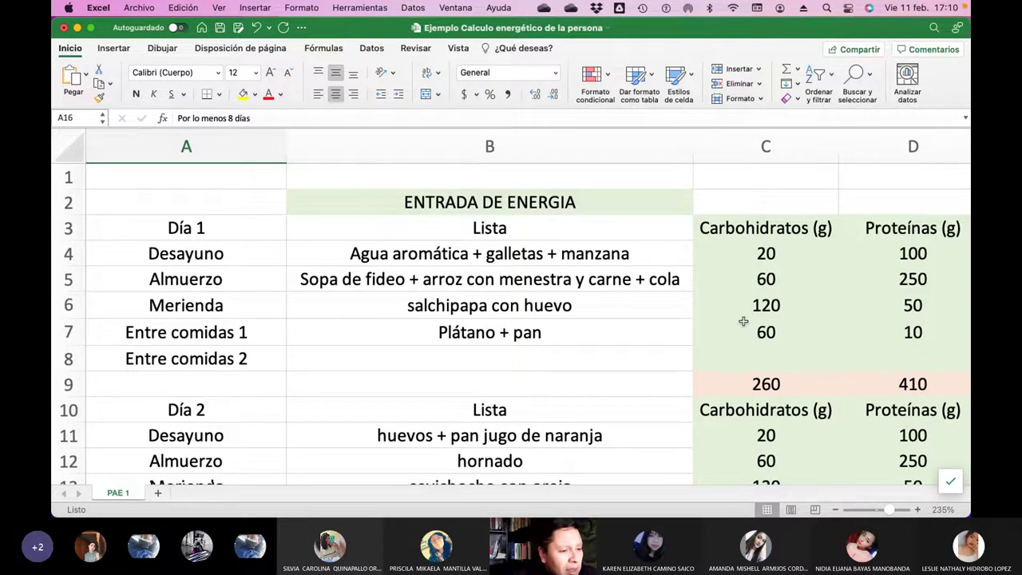
scroll(746, 319, "down", 5)
scroll(746, 319, "down", 10)
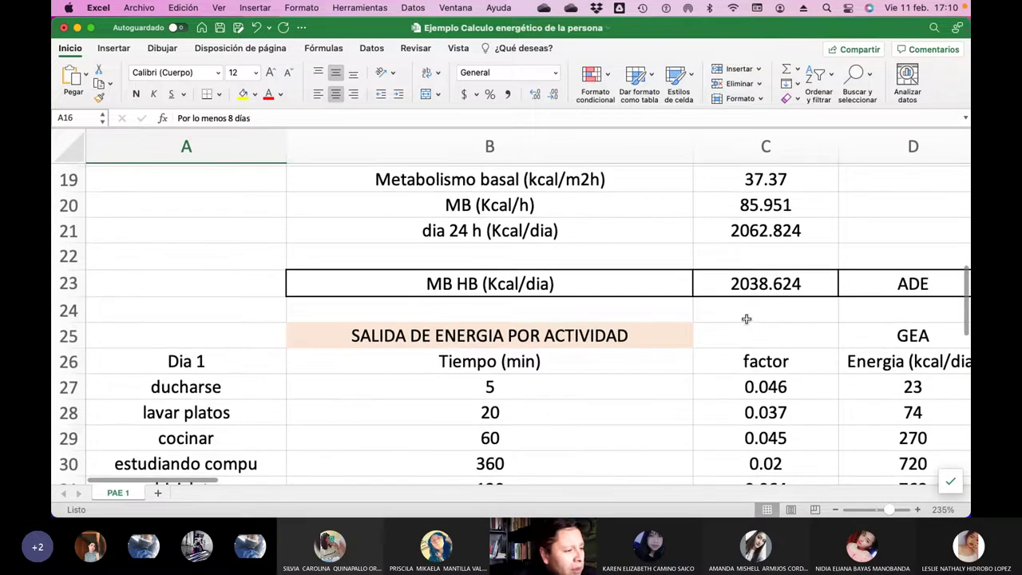
scroll(746, 319, "up", 6)
scroll(746, 319, "down", 1)
Examine the Día 1 macronutrient columns and select the Carbohidratos (g), Proteínas (g) and Lípidos (g) headers in C3:E3
left_click(757, 236)
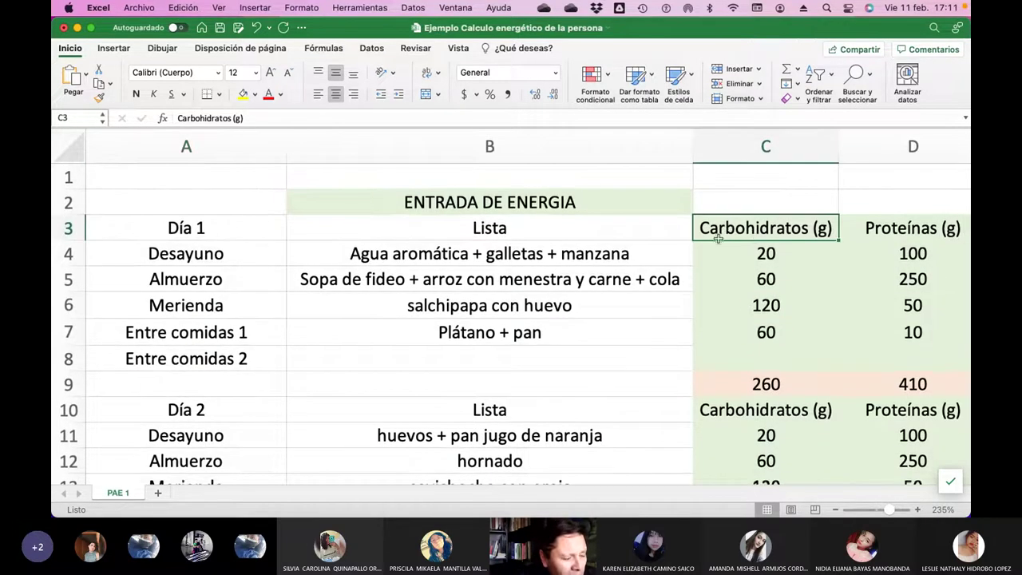
left_click(768, 256)
left_click(763, 236)
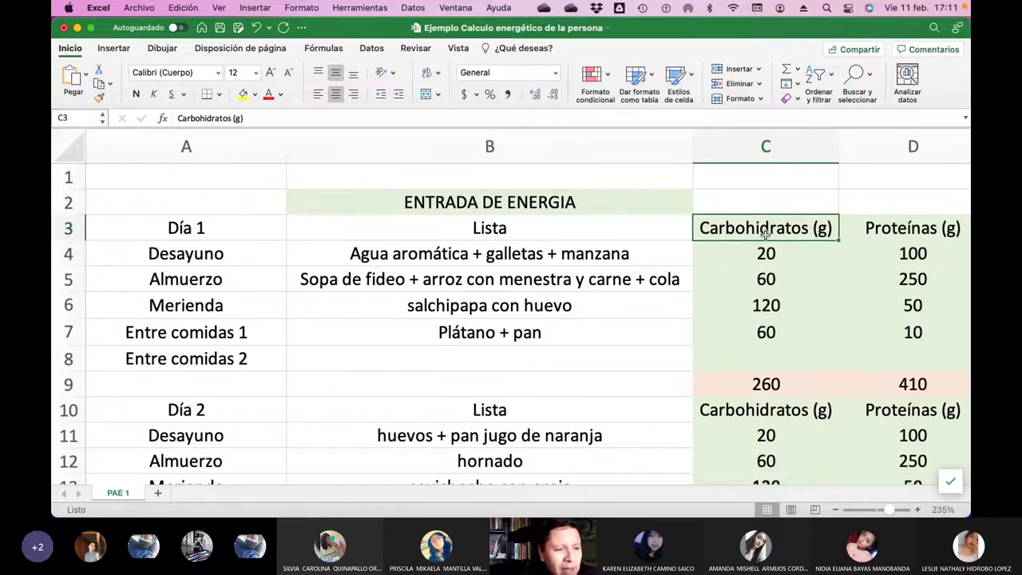
scroll(751, 237, "right", 5)
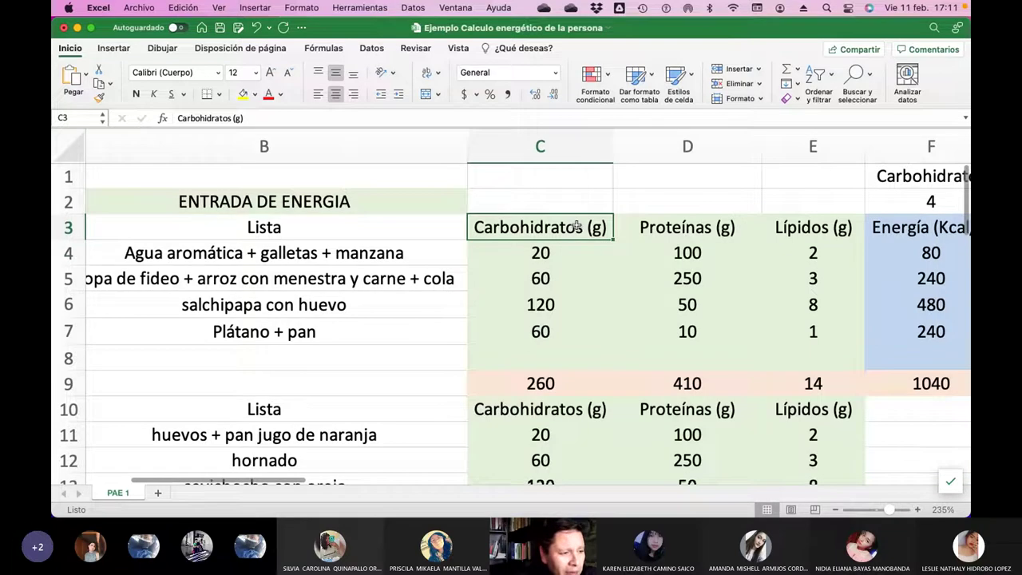
key("Right")
key("Right")
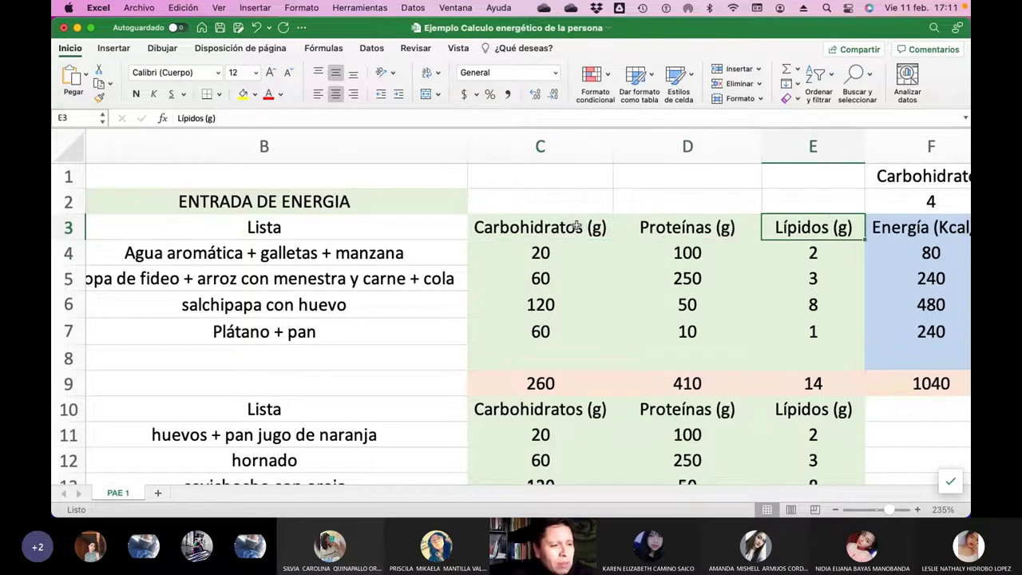
left_click(576, 227, "shift")
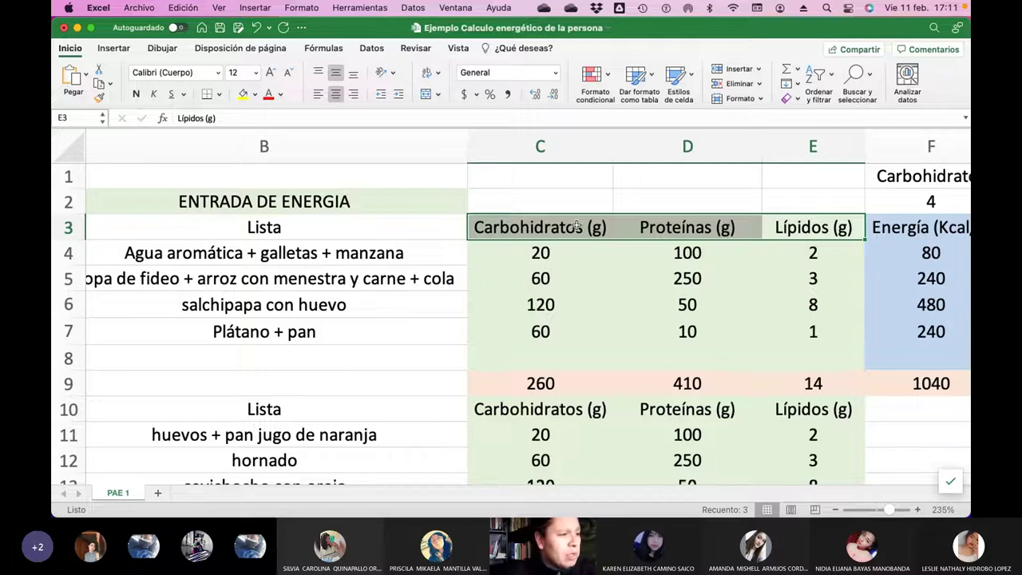
Select the Día 1 breakfast entry in B4, and switch to Safari to open google.es
scroll(316, 255, "left", 3)
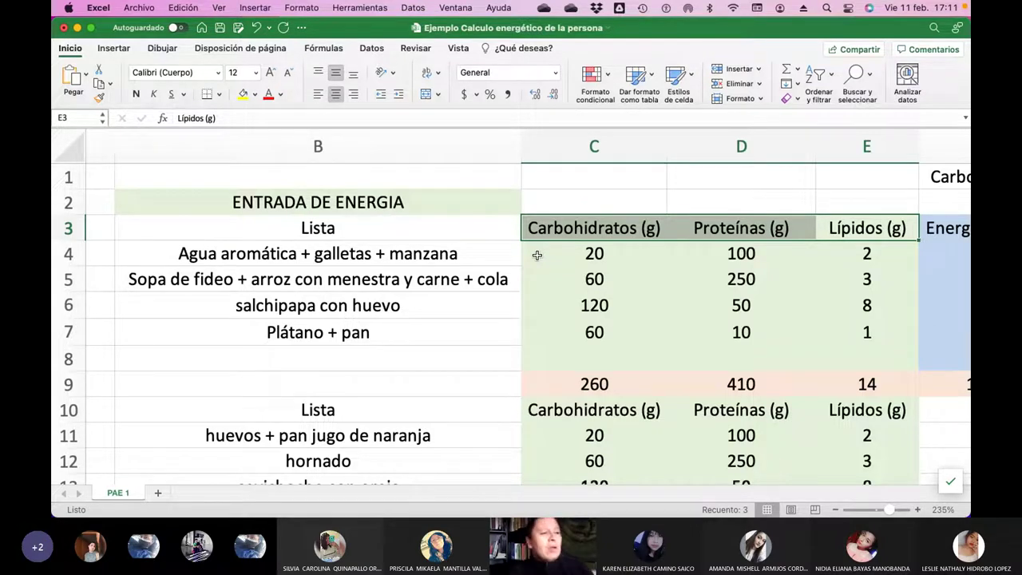
left_click(394, 253)
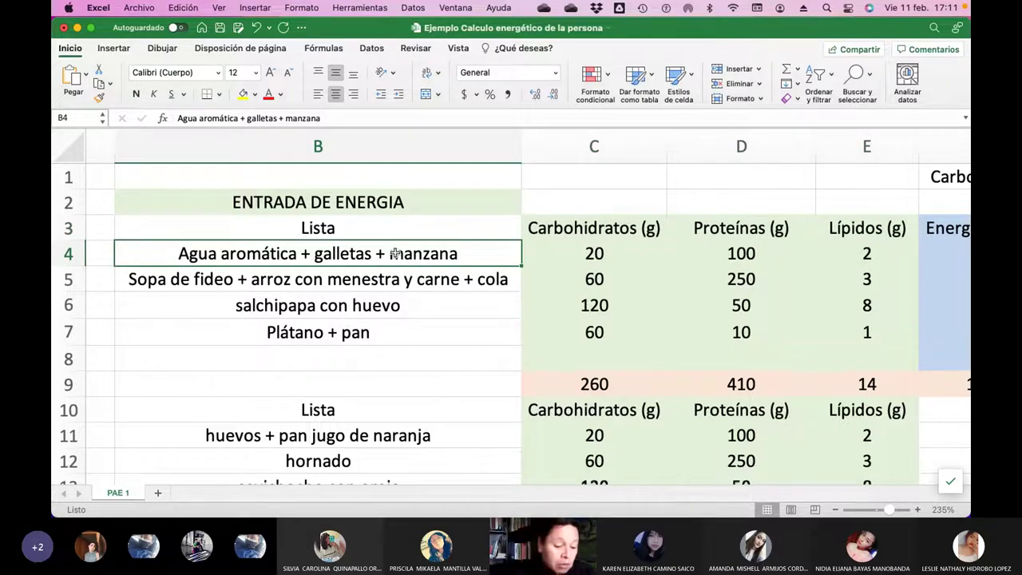
key("super+Tab")
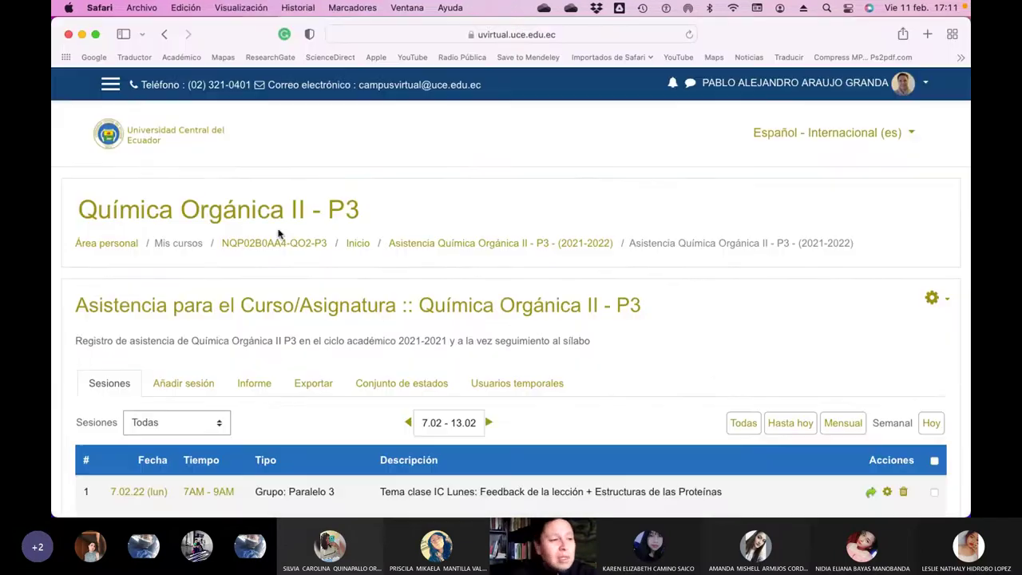
left_click(555, 34)
type("google.es")
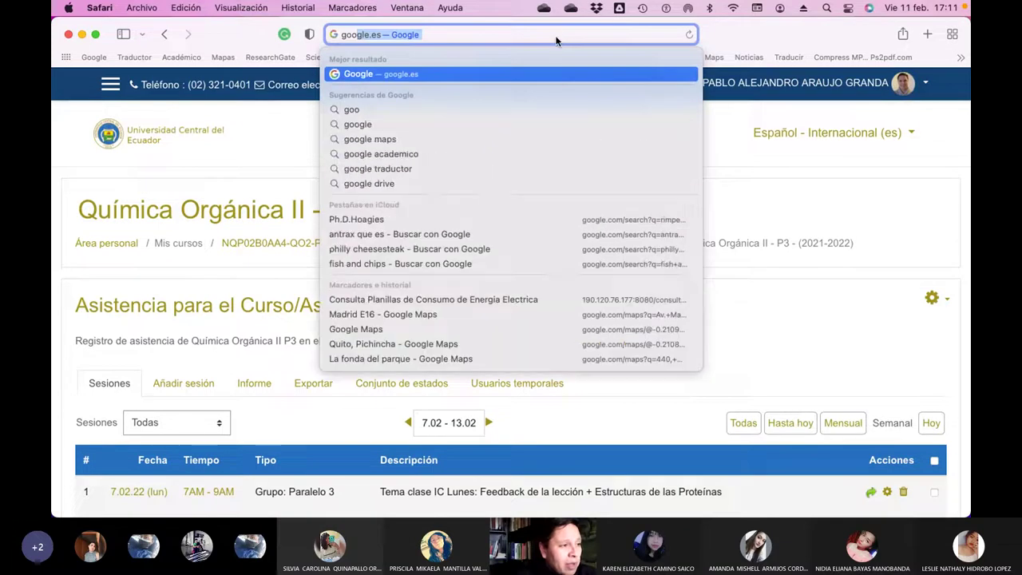
key("Return")
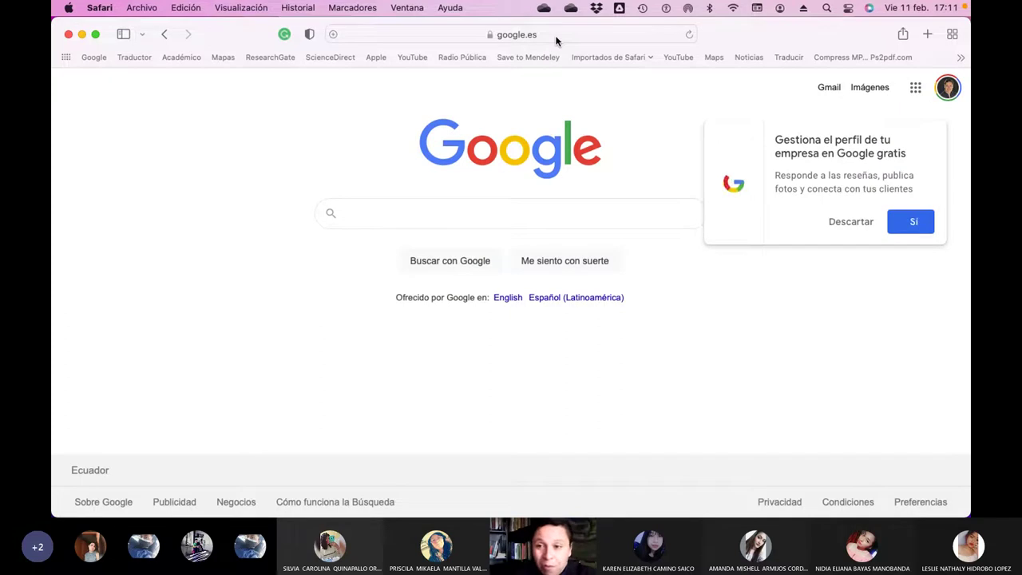
Search Google for "información nutricional del huevo" using the suggested query
type("in")
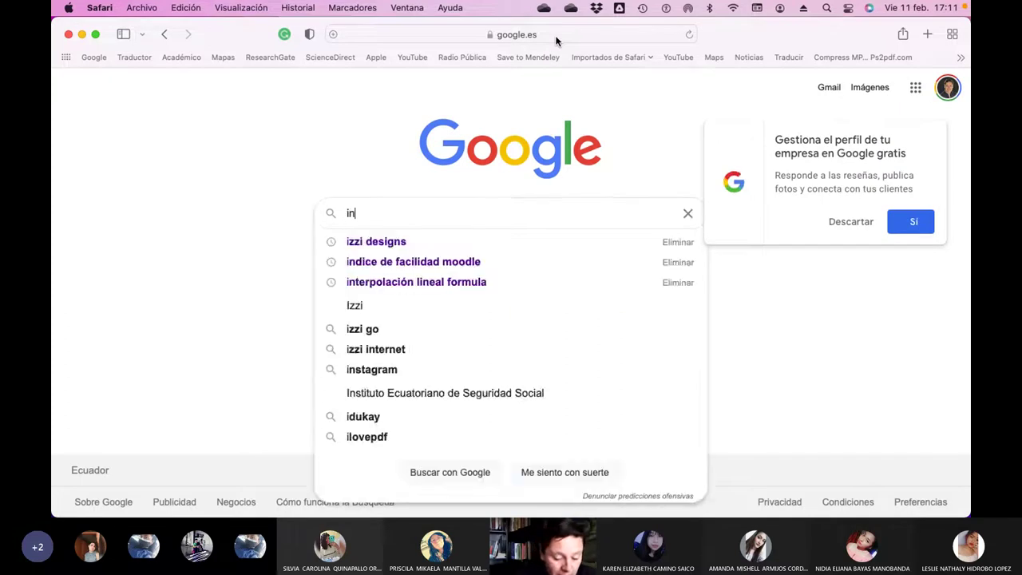
type("formación nu")
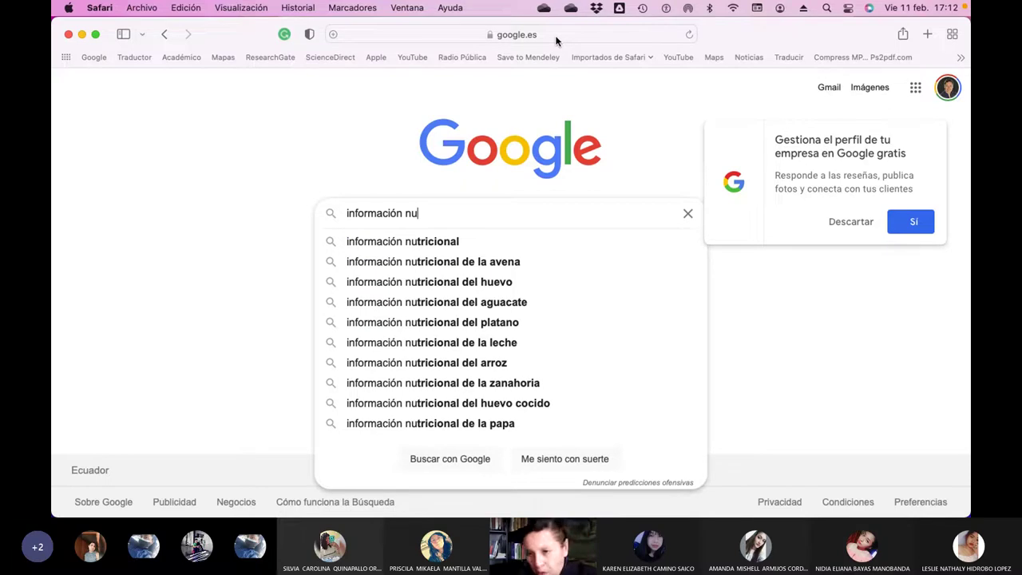
type("tr")
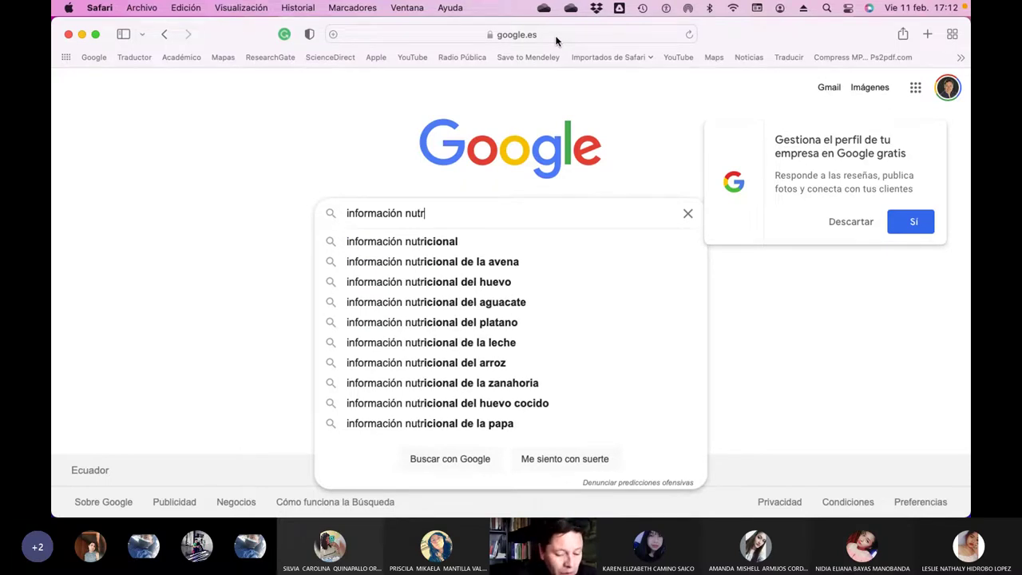
type("icional")
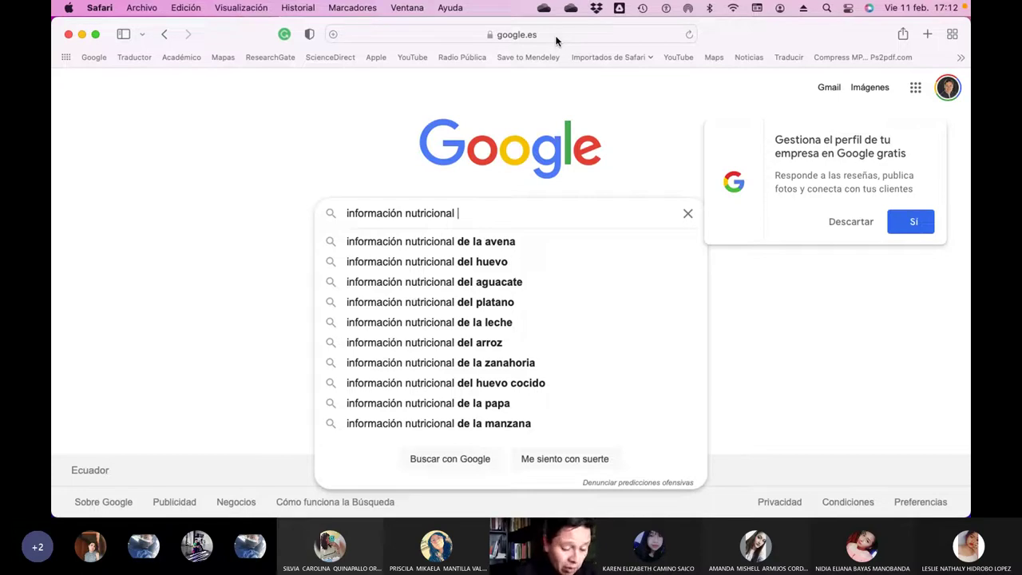
key("Down")
key("Down")
key("Return")
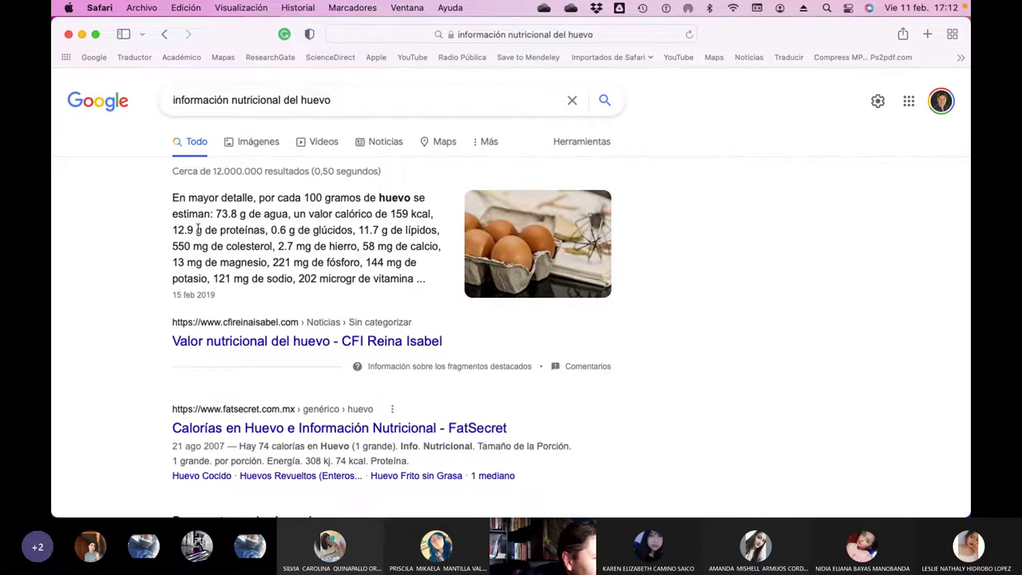
Highlight the protein, carbohydrate and lipid amounts in the egg result, followed by its "100 gramos de huevo" reference quantity
left_click_drag(172, 229, 439, 232)
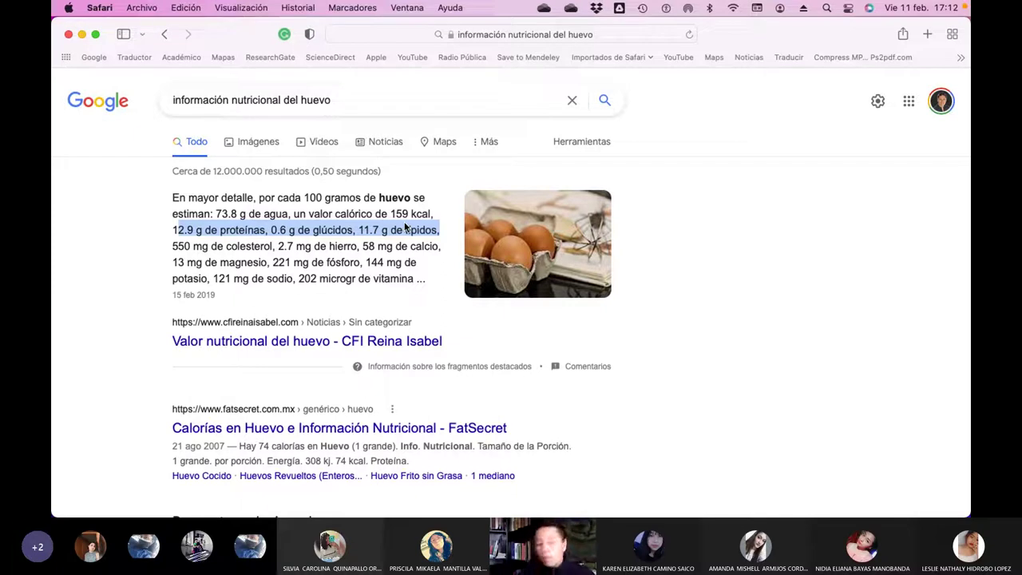
left_click(301, 199)
left_click_drag(301, 199, 412, 197)
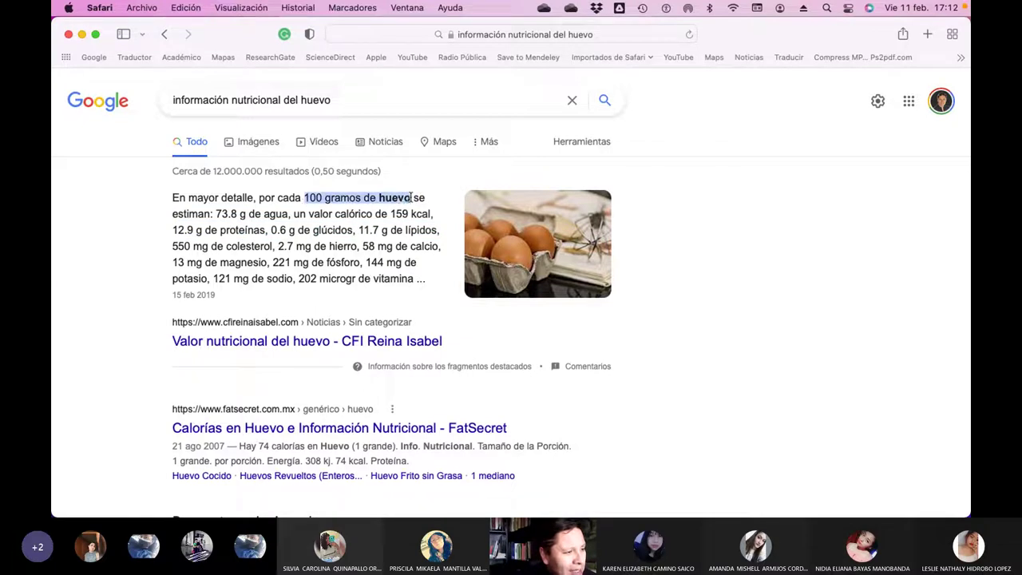
Change the food in the query to lentils and search for the suggested "informacion nutricional del lentejas"
left_click(301, 101)
left_click_drag(301, 101, 358, 100)
type("l")
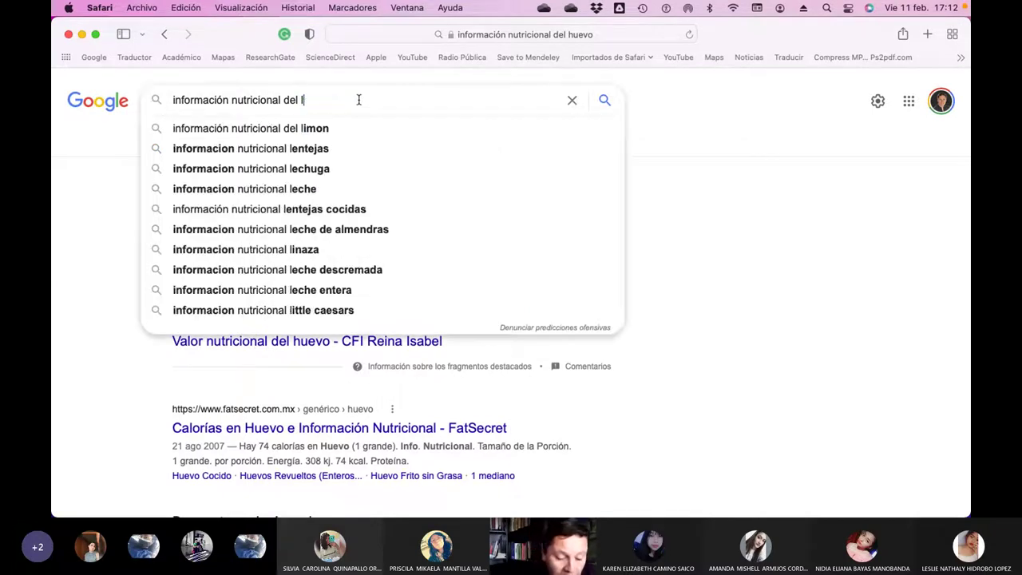
type("entajea")
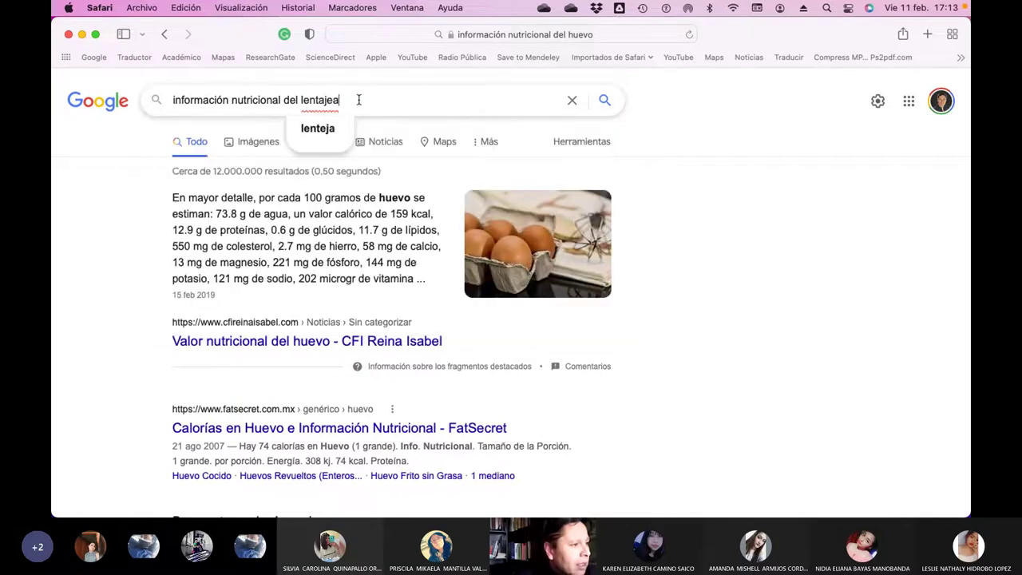
key("BackSpace")
key("BackSpace")
key("BackSpace")
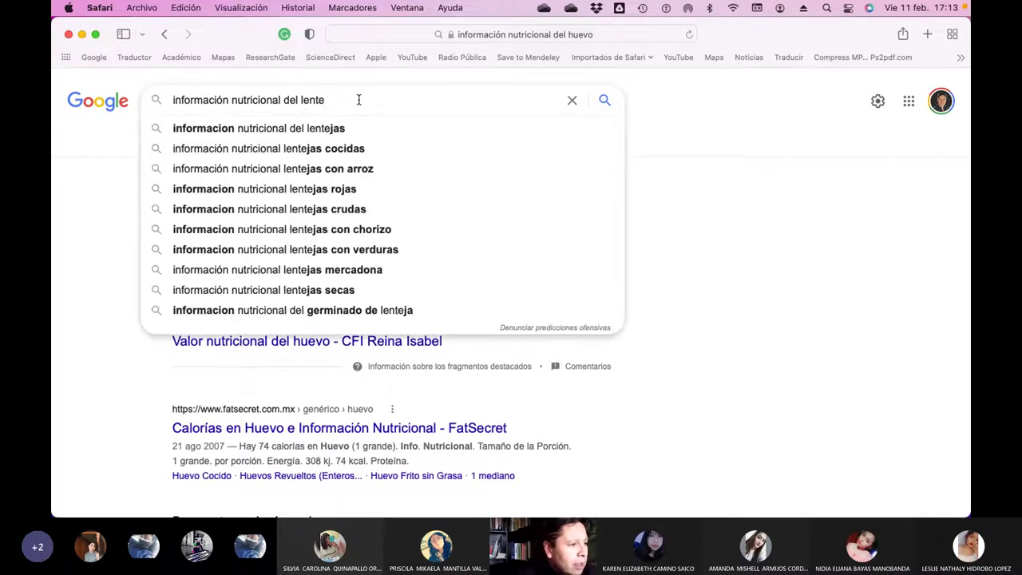
key("Down")
key("Return")
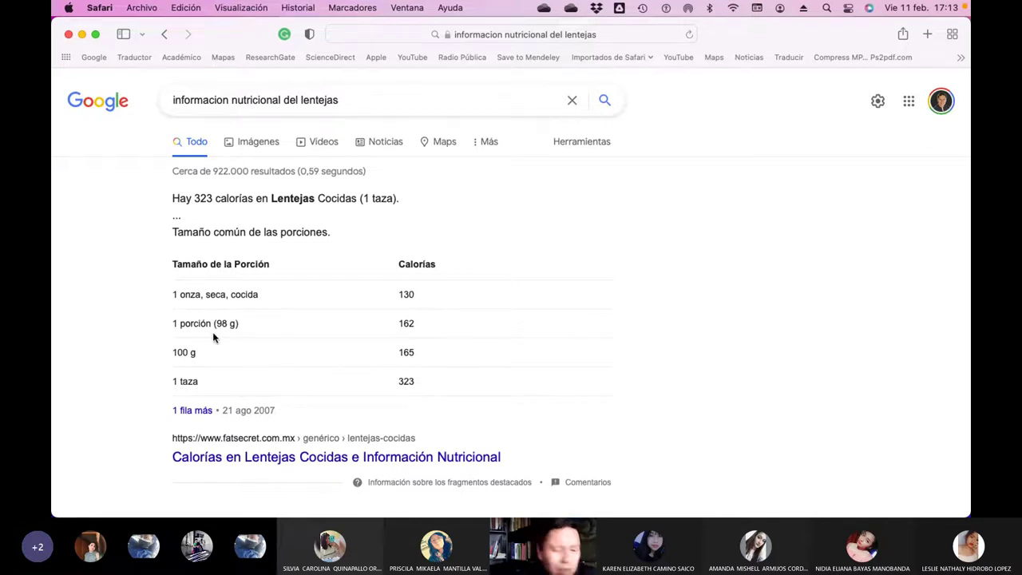
Examine the lentil results for macronutrient data per 100 g, expanding the related question "¿Qué aporta 100 gramos de lentejas?"
scroll(231, 338, "down", 5)
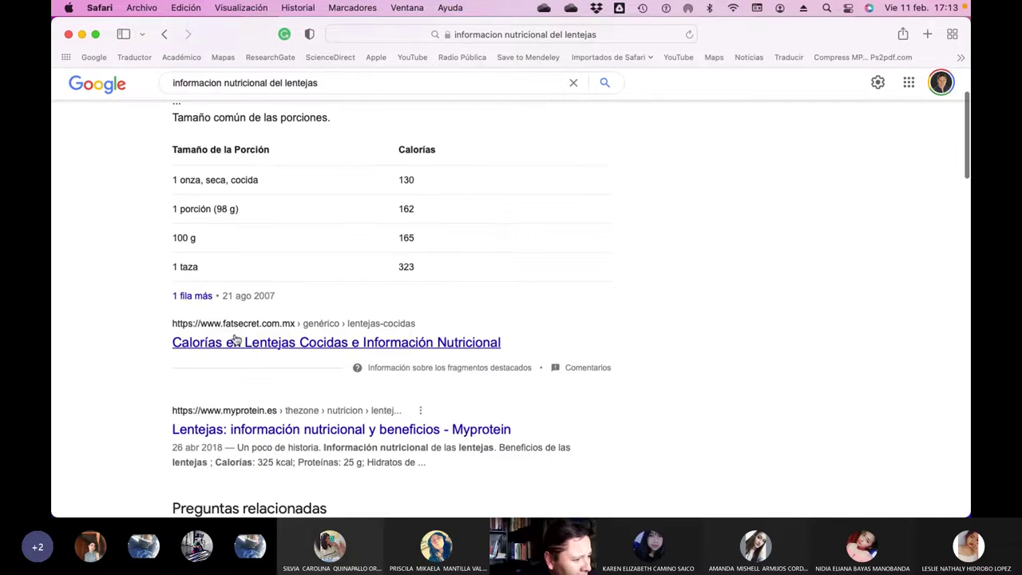
scroll(237, 339, "down", 3)
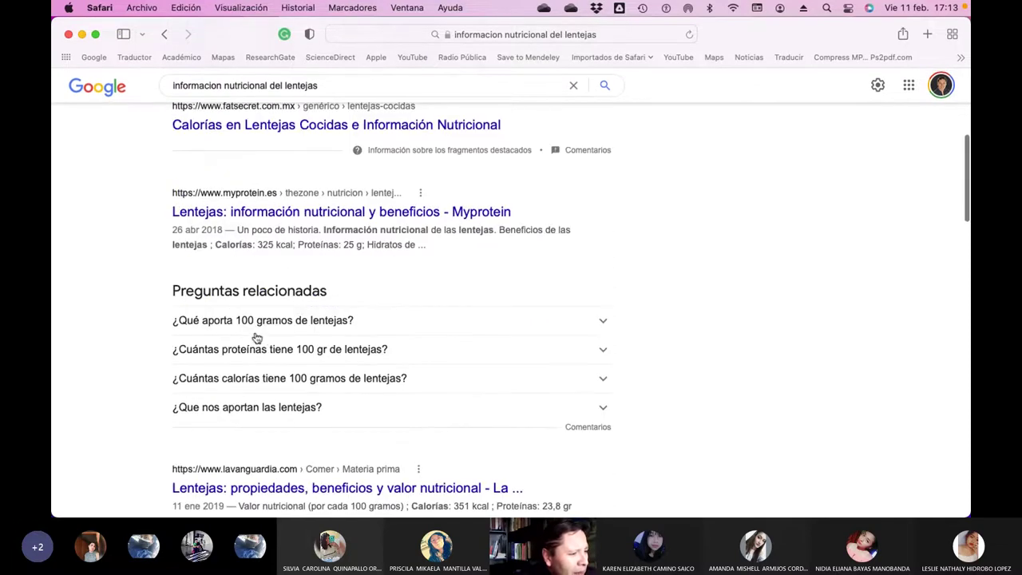
left_click(285, 323)
scroll(479, 339, "down", 1)
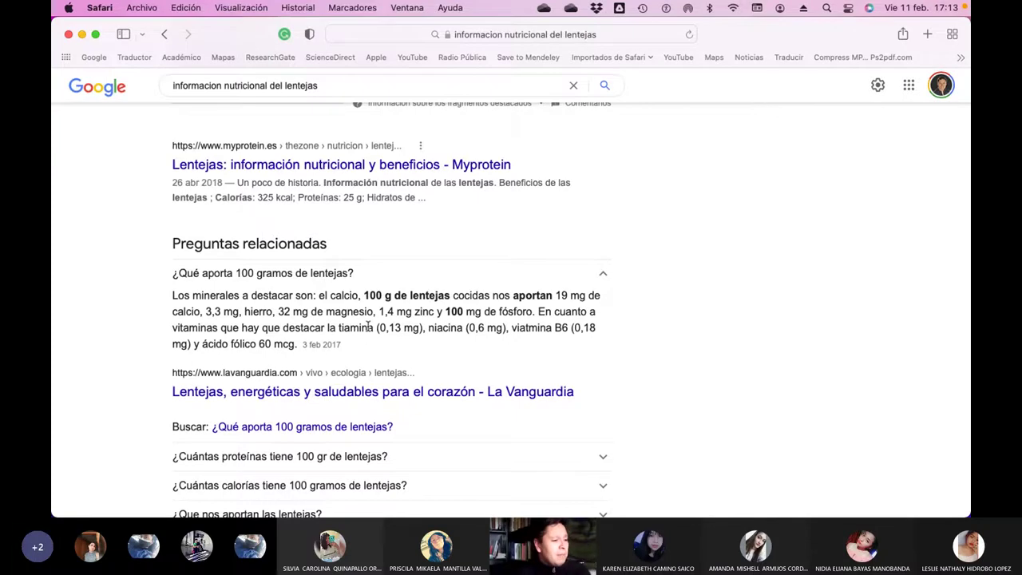
scroll(369, 328, "up", 3)
scroll(342, 365, "down", 8)
scroll(341, 367, "down", 3)
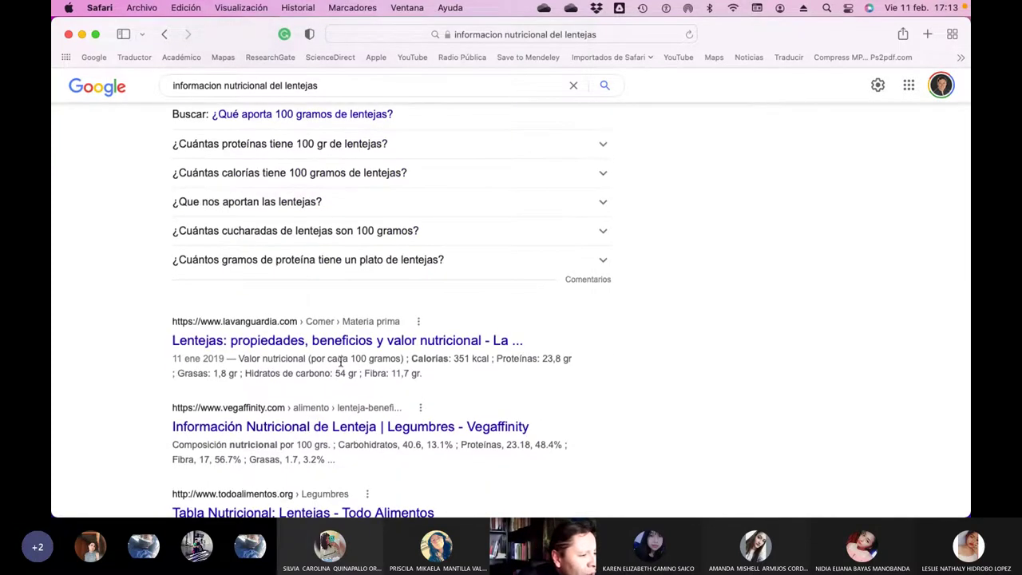
scroll(341, 364, "up", 8)
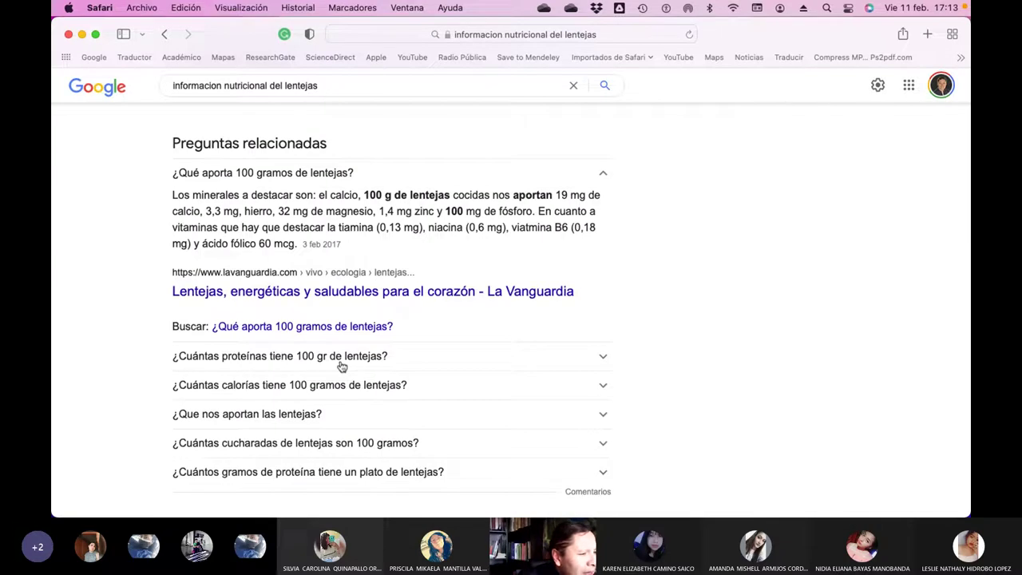
scroll(342, 367, "up", 10)
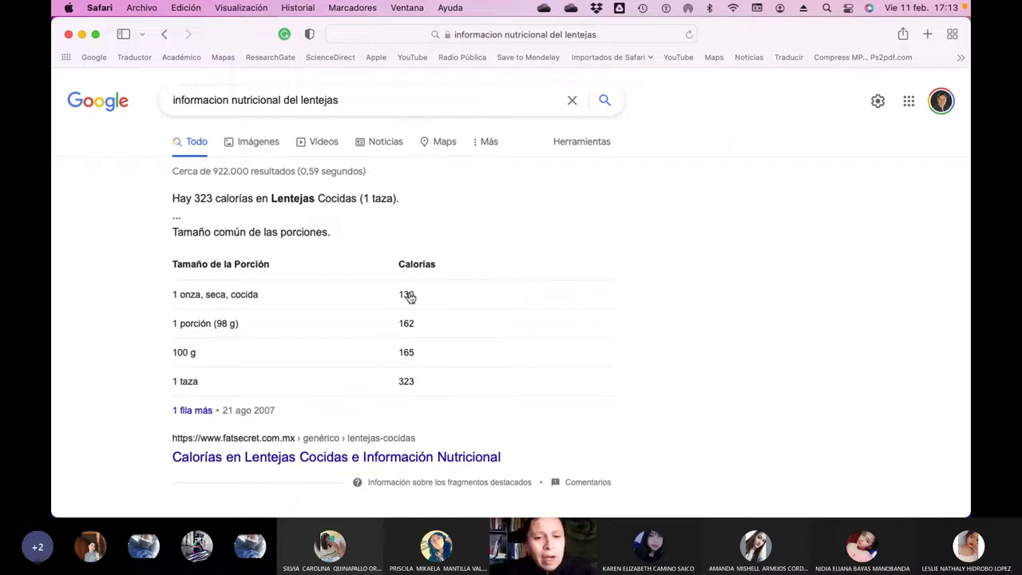
Switch back to Excel and review the Día 1 food list against its carbohydrate, protein, lipid and energy columns
key("super+Tab")
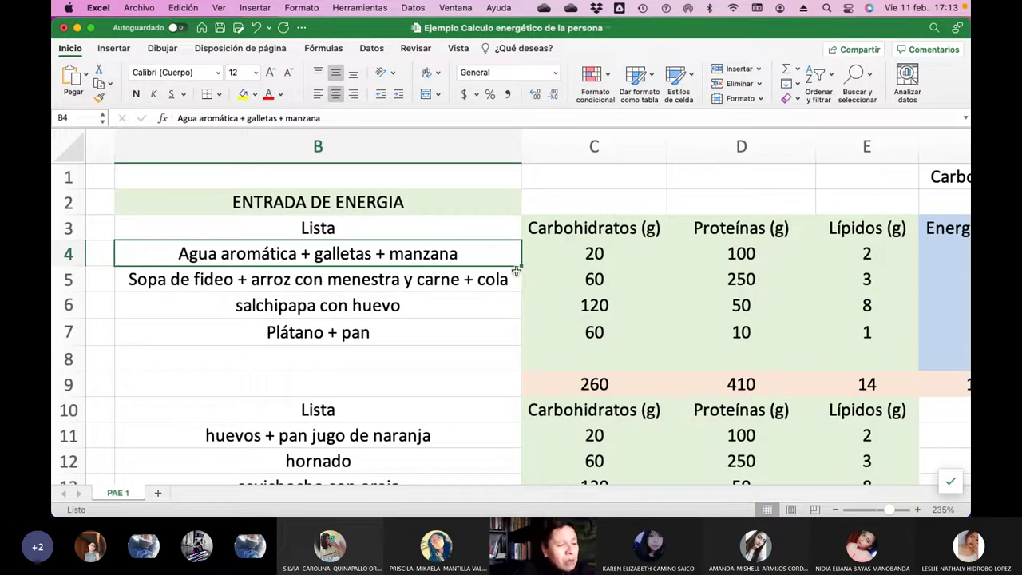
scroll(667, 279, "right", 2)
scroll(662, 279, "right", 2)
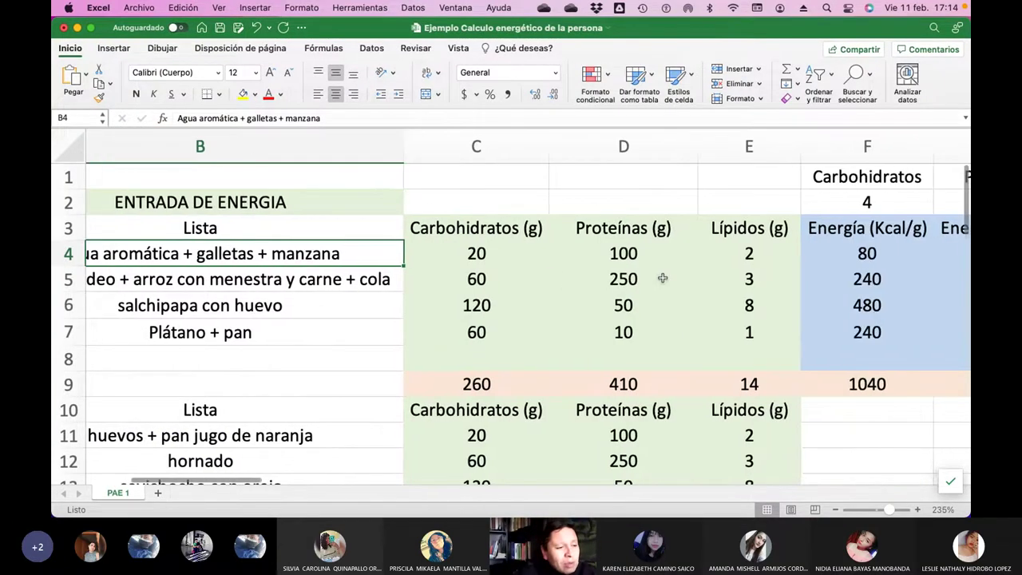
scroll(663, 278, "right", 2)
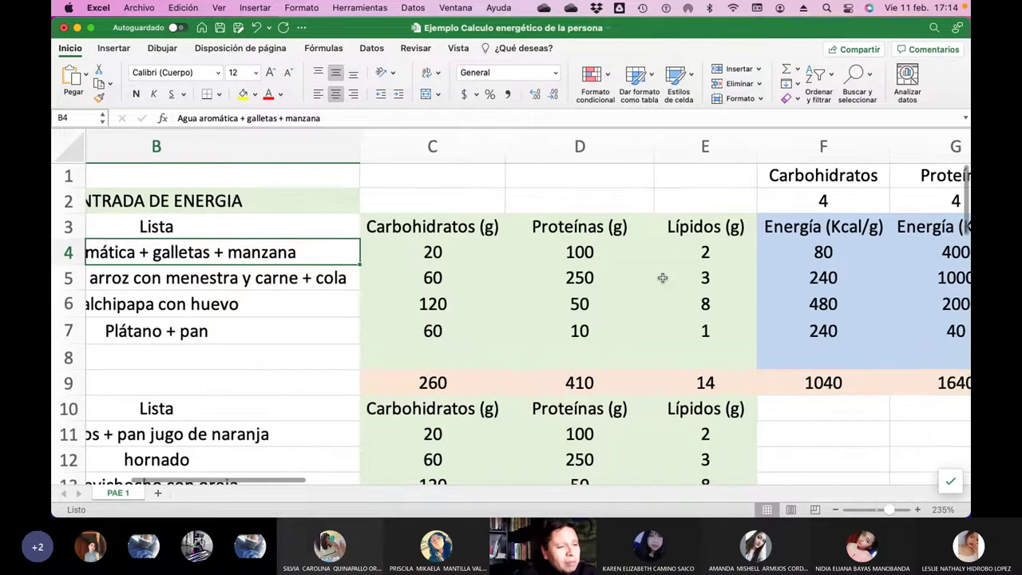
scroll(599, 261, "left", 3)
scroll(600, 260, "left", 4)
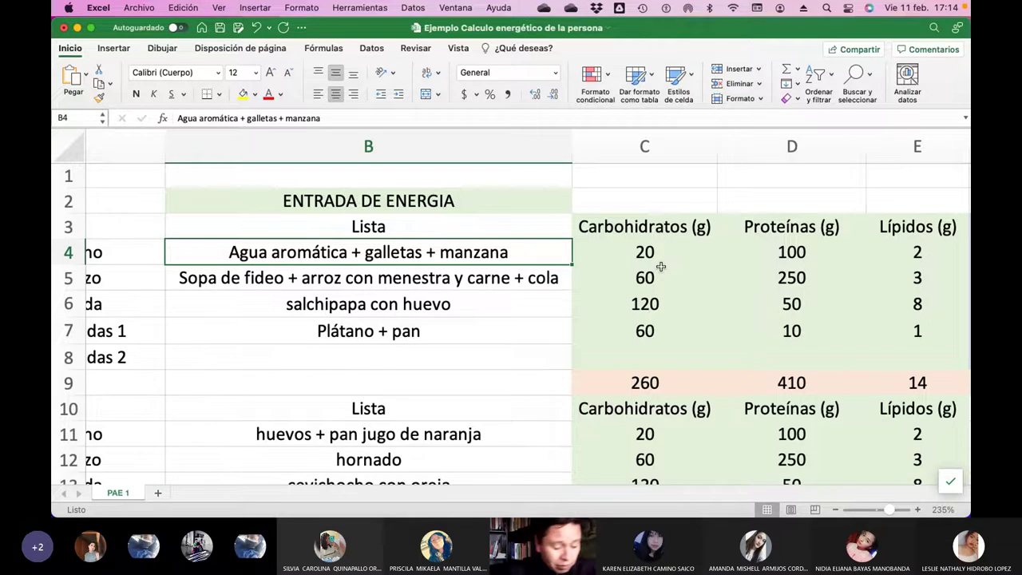
Switch to Safari and search Google for lettuce nutrition, accepting the corrected query "informacion nutricional lechuga"
key("super+Tab")
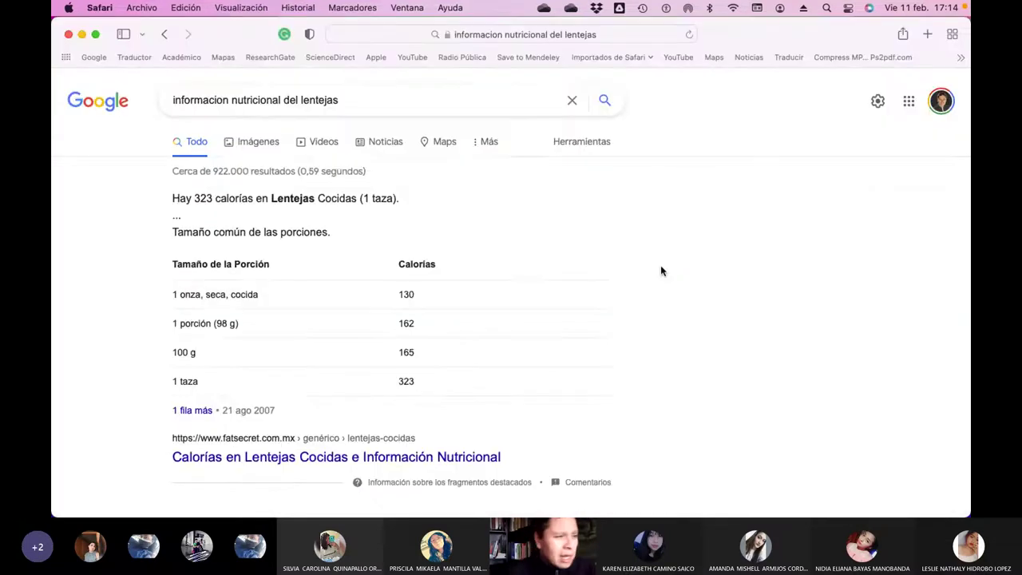
double_click(289, 100)
left_click(370, 97, "shift")
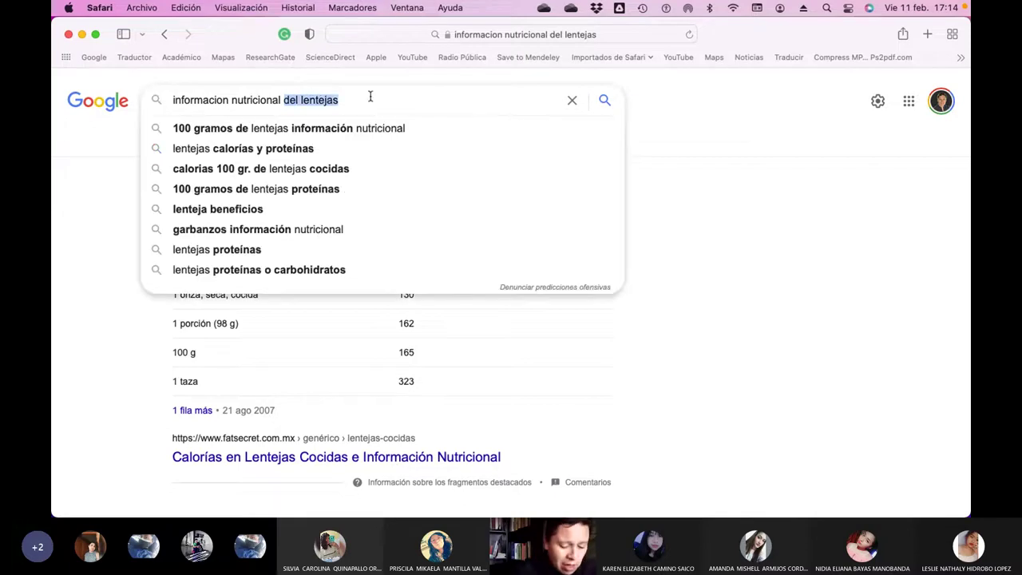
type("lechiga")
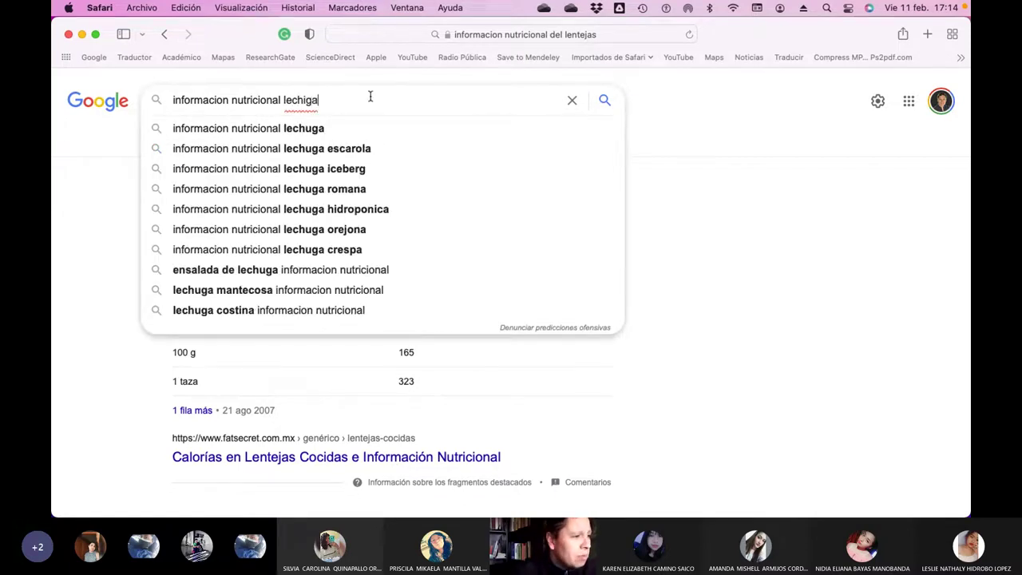
key("Return")
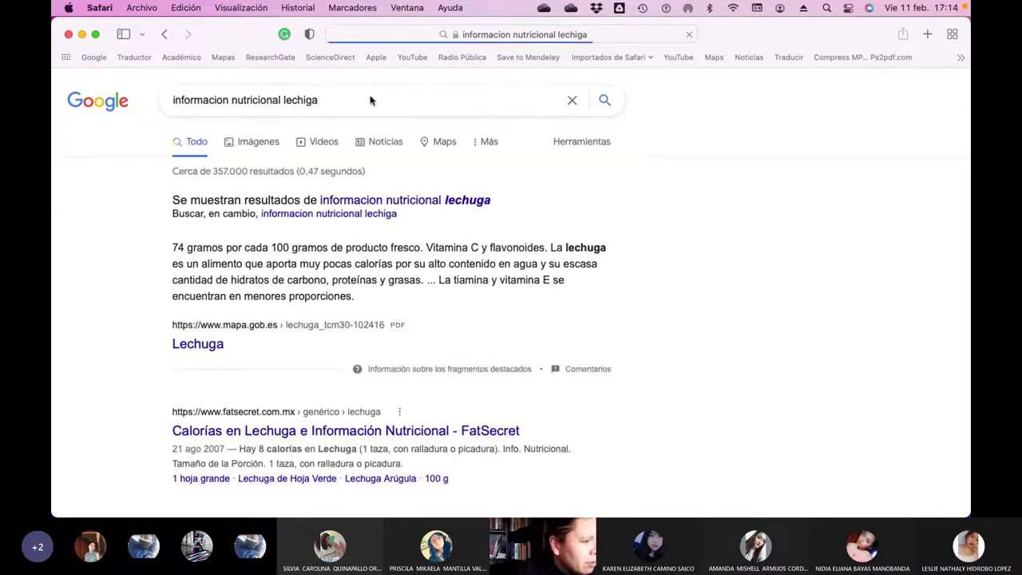
left_click(428, 203)
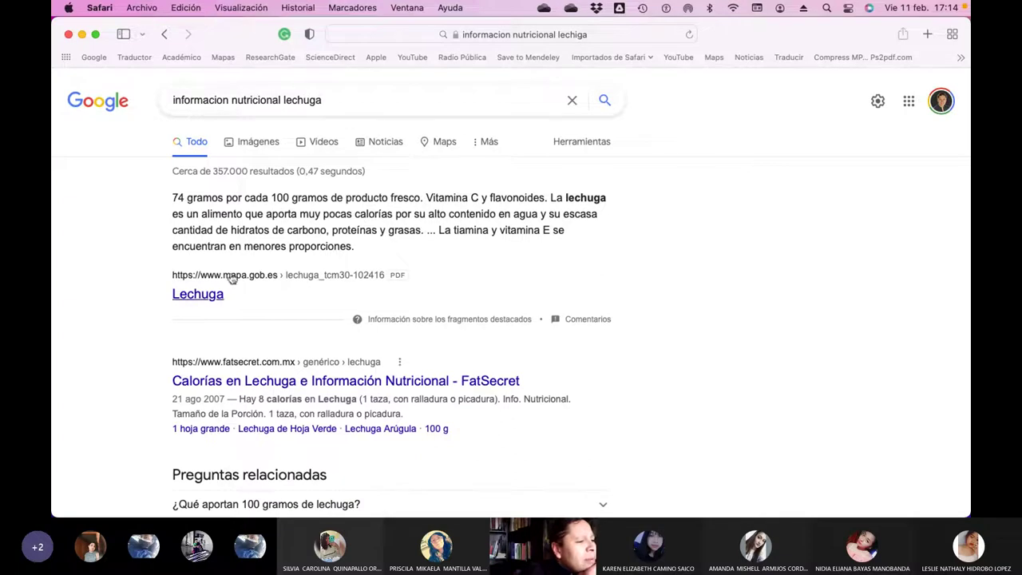
Expand the related question "¿Cuántos carbohidratos tiene 100 gr de lechuga?" and examine the calorie, protein and carbohydrate table
scroll(285, 293, "down", 5)
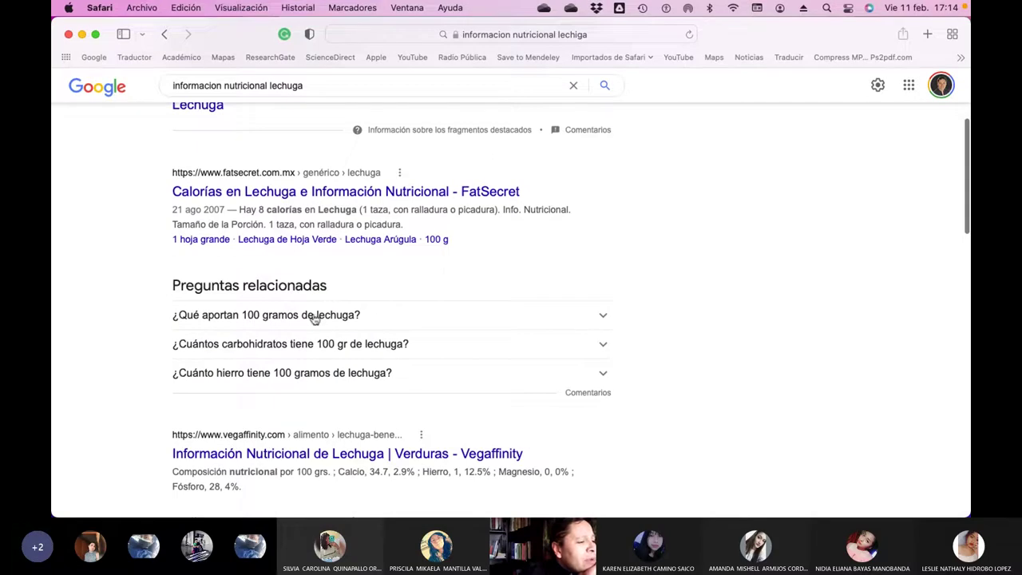
left_click(352, 346)
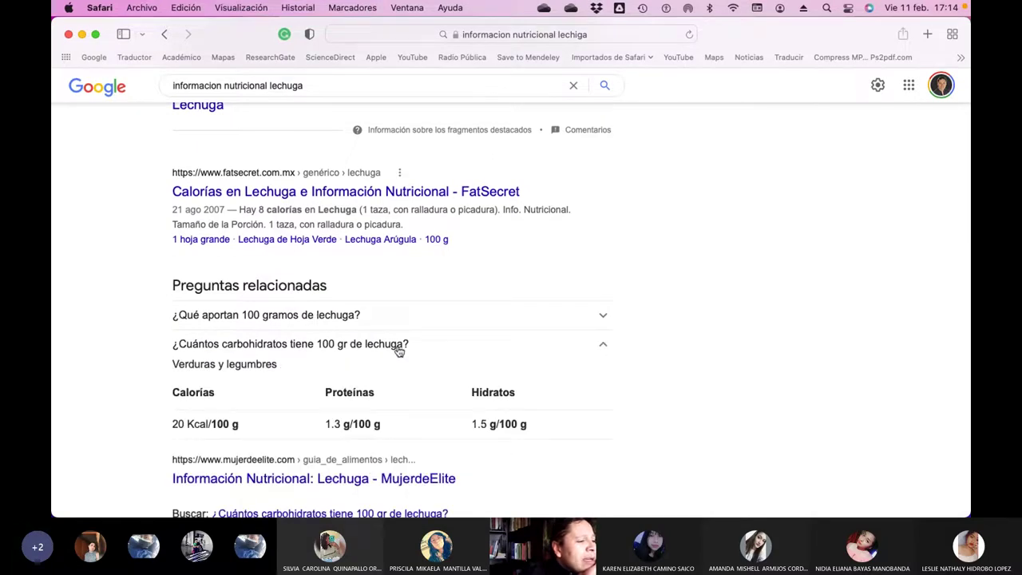
scroll(397, 354, "down", 3)
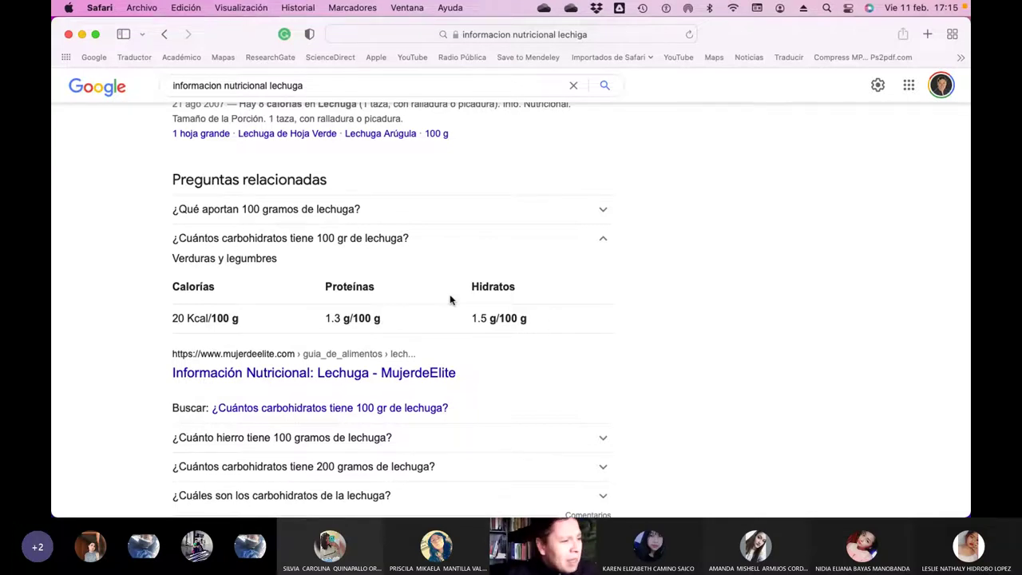
scroll(274, 315, "up", 5)
scroll(275, 316, "down", 1)
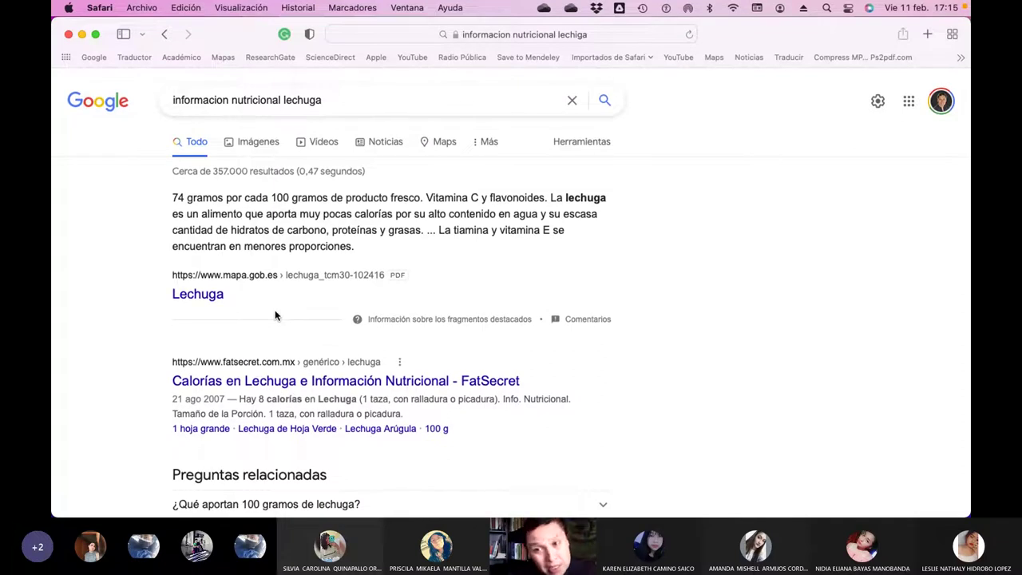
Replace the lettuce query and search Google for "gramos en una taza de azucar"
left_click(324, 100)
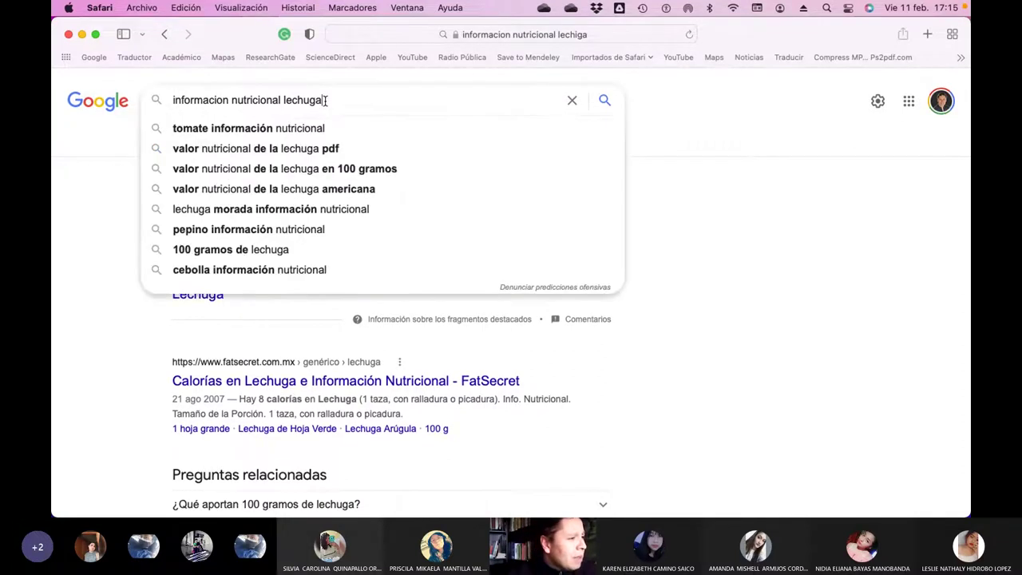
left_click_drag(324, 100, 155, 86)
type("gramos en ")
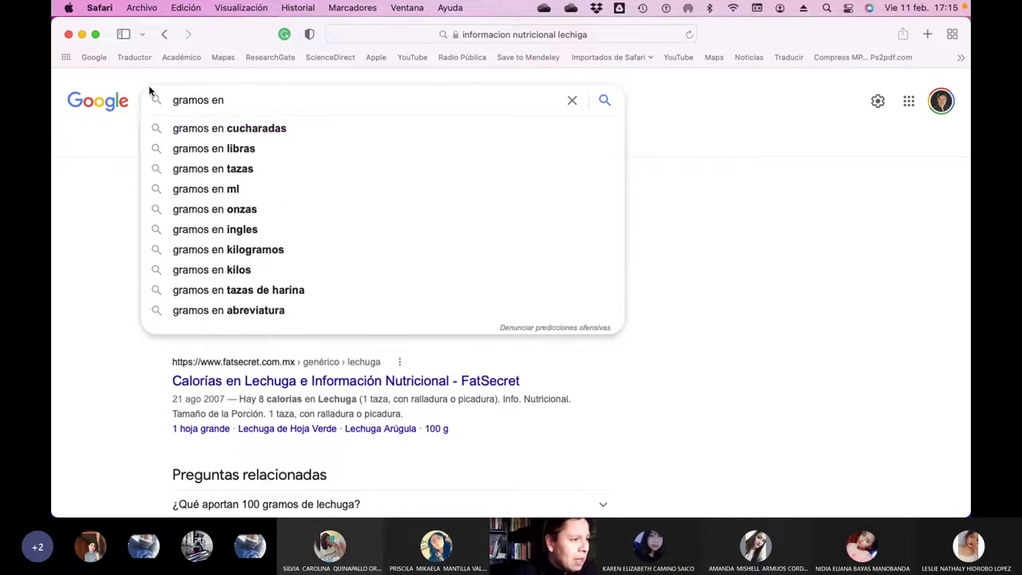
type("un ataza")
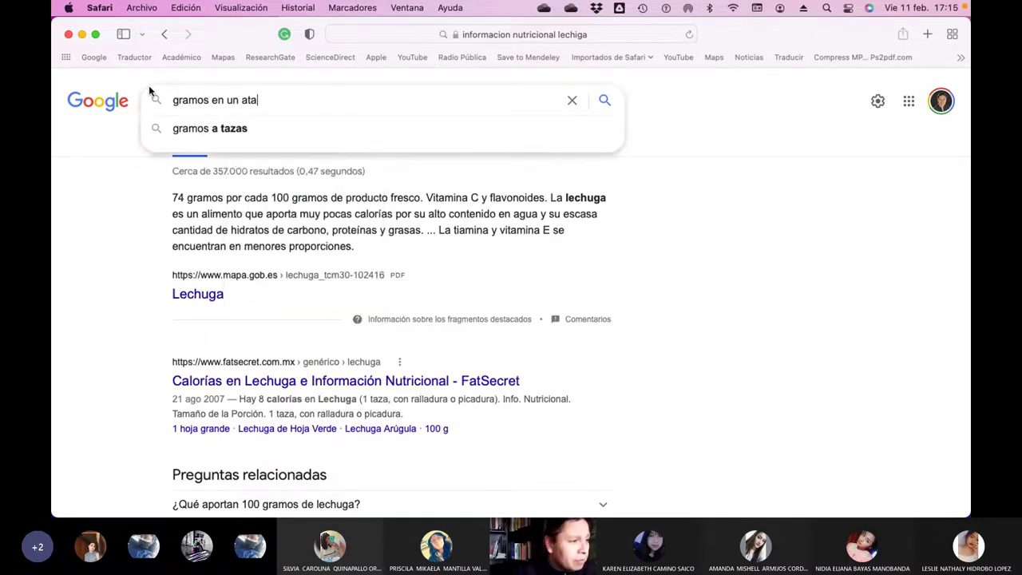
key("Down")
key("Down")
key("Down")
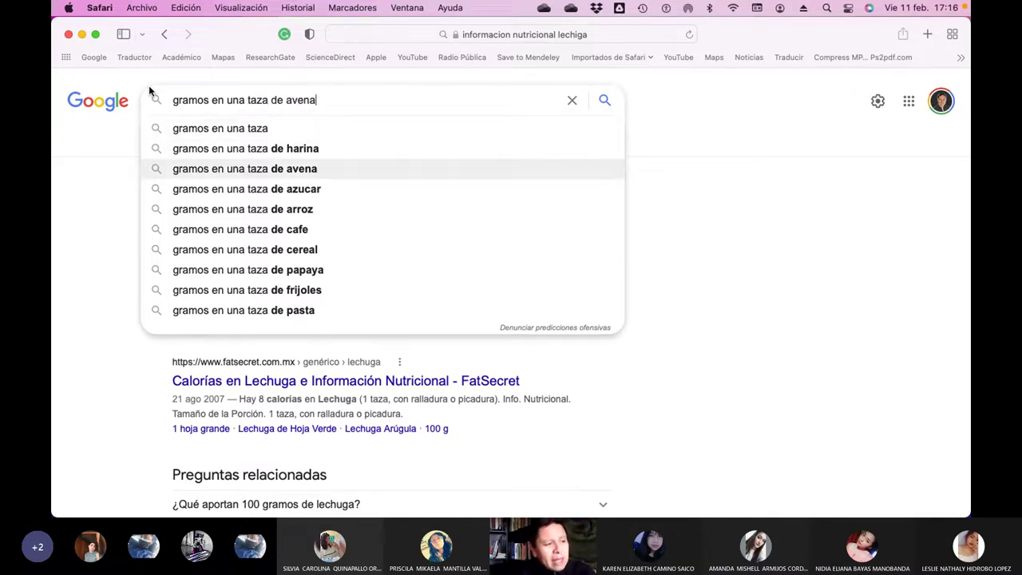
key("Down")
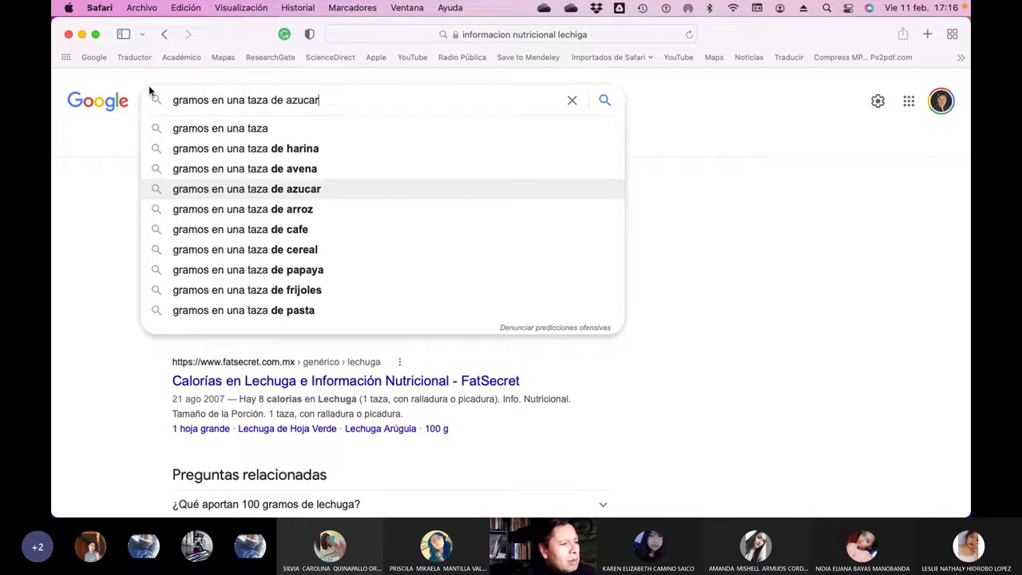
key("Return")
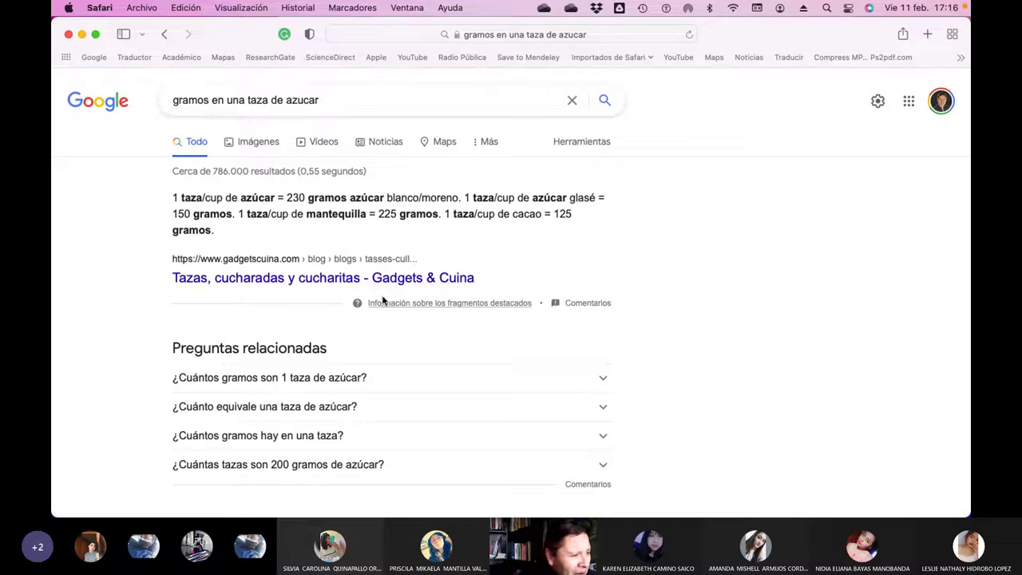
Open the Gadgets & Cuina result "Tazas, cucharadas y cucharitas" and examine its chart of cups and spoons in millilitres
left_click(352, 282)
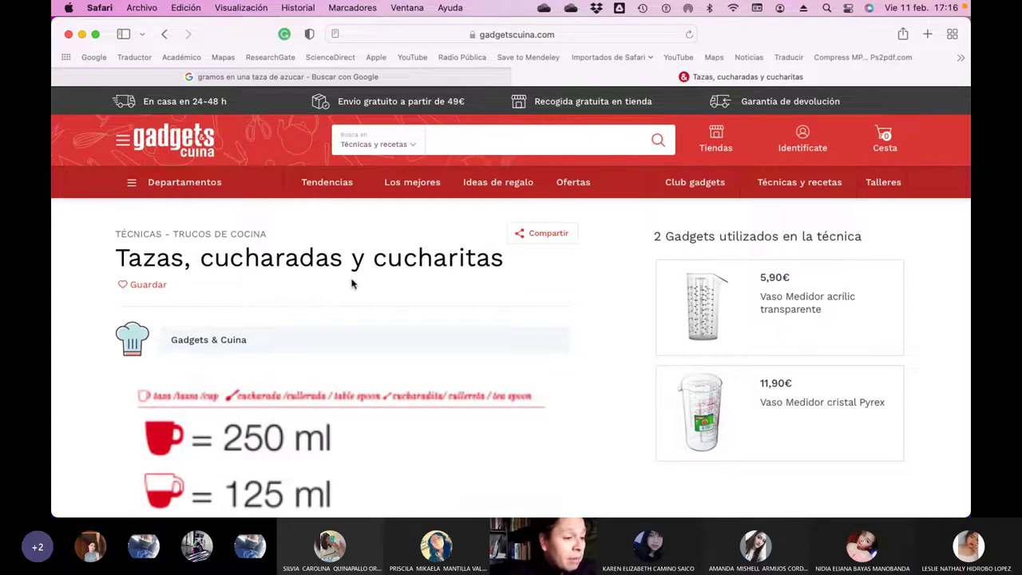
scroll(351, 284, "down", 6)
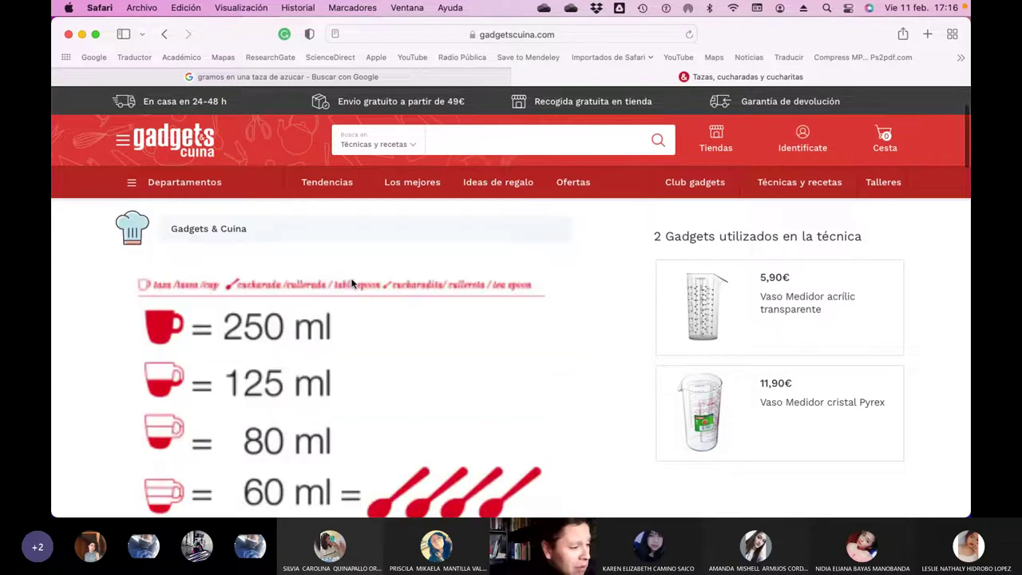
scroll(352, 284, "down", 4)
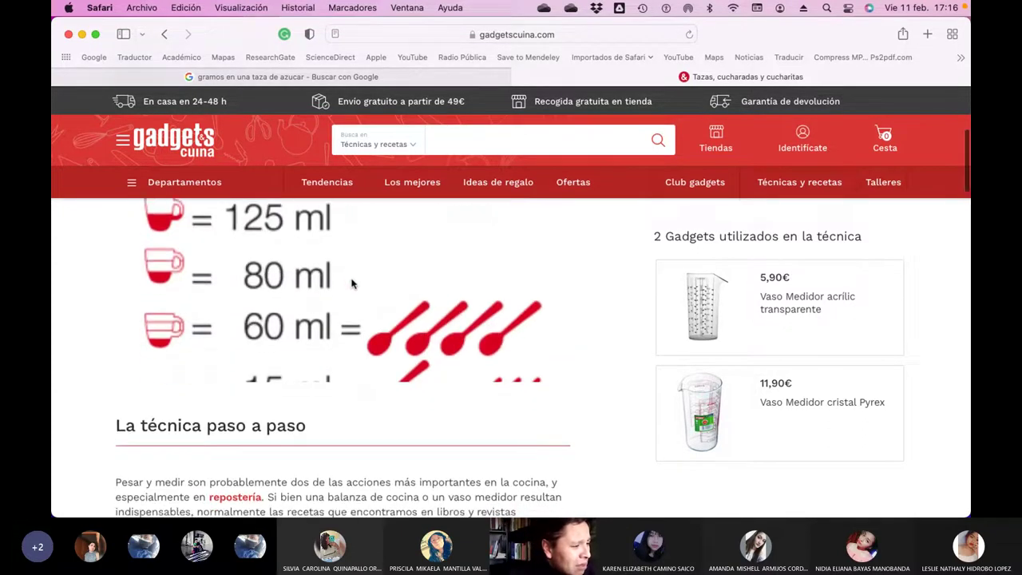
scroll(351, 283, "down", 3)
scroll(352, 283, "up", 8)
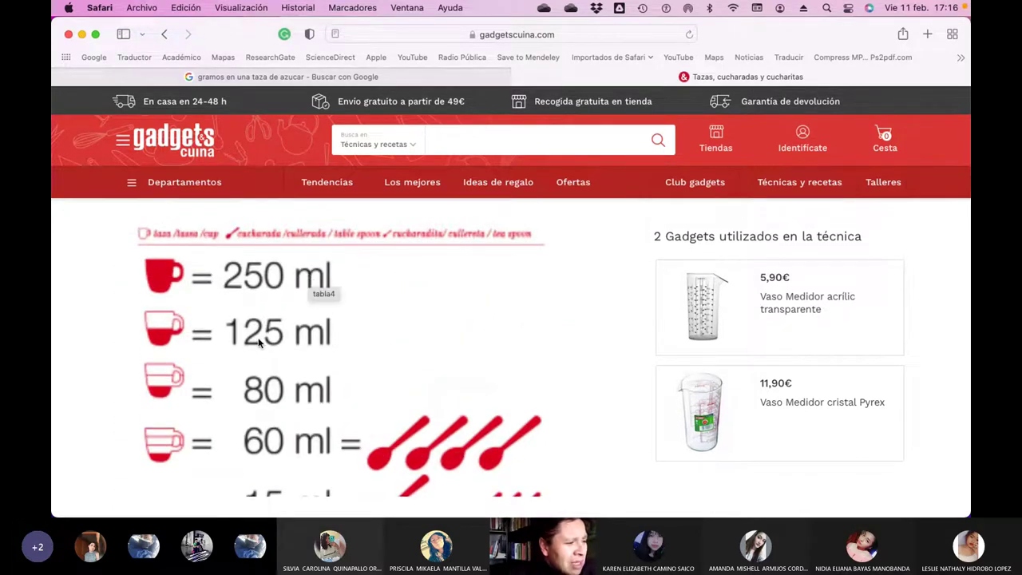
Examine the article's cup-to-gram conversions for flour, sugar, butter and cocoa and its measuring-spoon equivalences
scroll(258, 342, "down", 3)
scroll(258, 342, "down", 10)
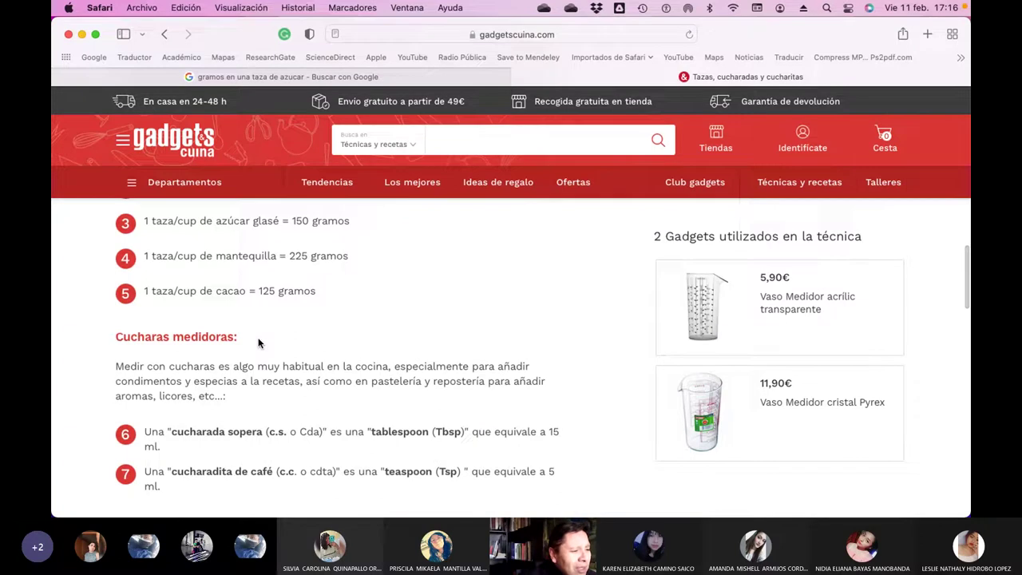
scroll(258, 341, "up", 3)
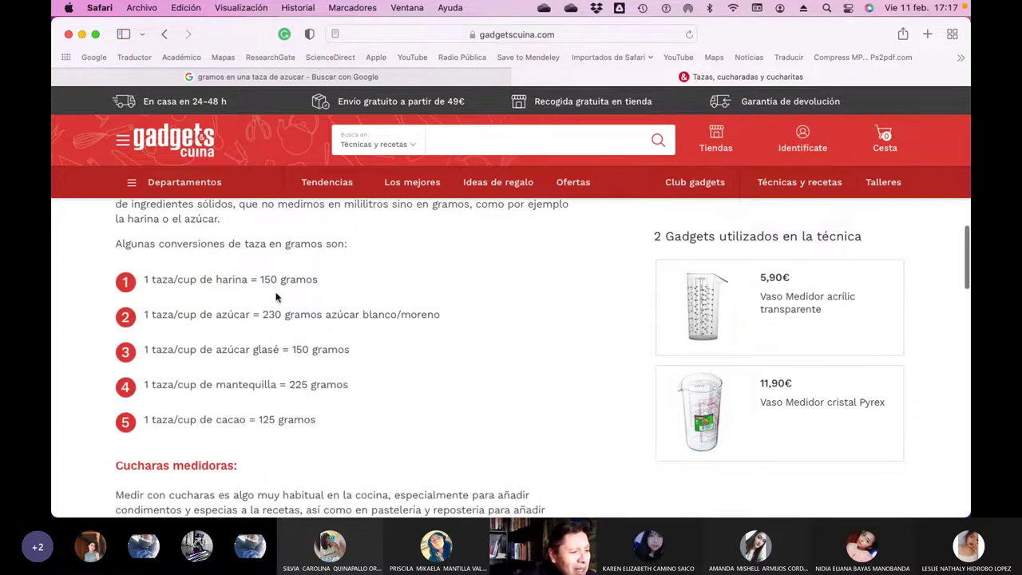
scroll(327, 331, "down", 10)
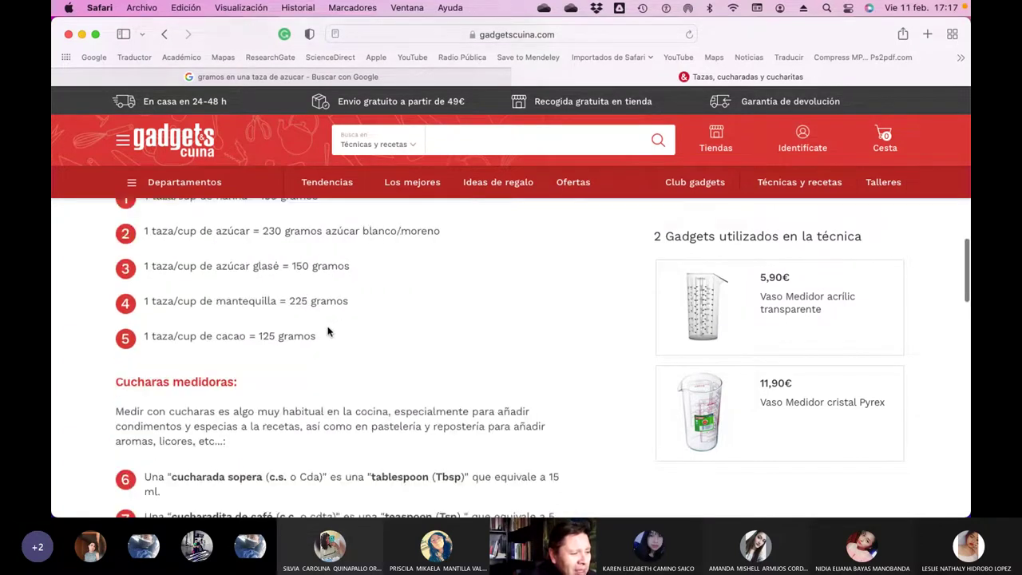
scroll(329, 332, "down", 5)
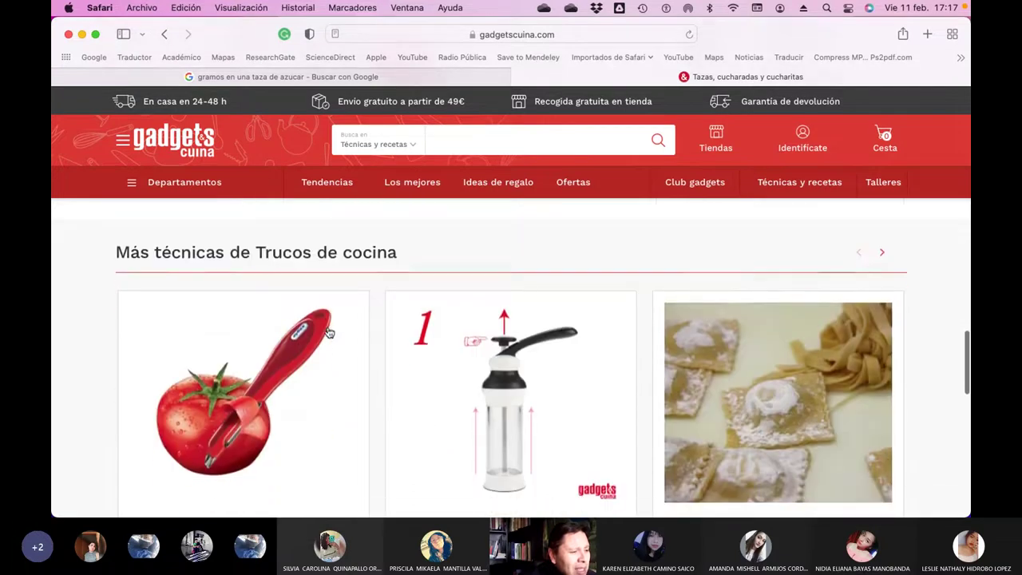
scroll(329, 332, "up", 15)
scroll(329, 333, "up", 15)
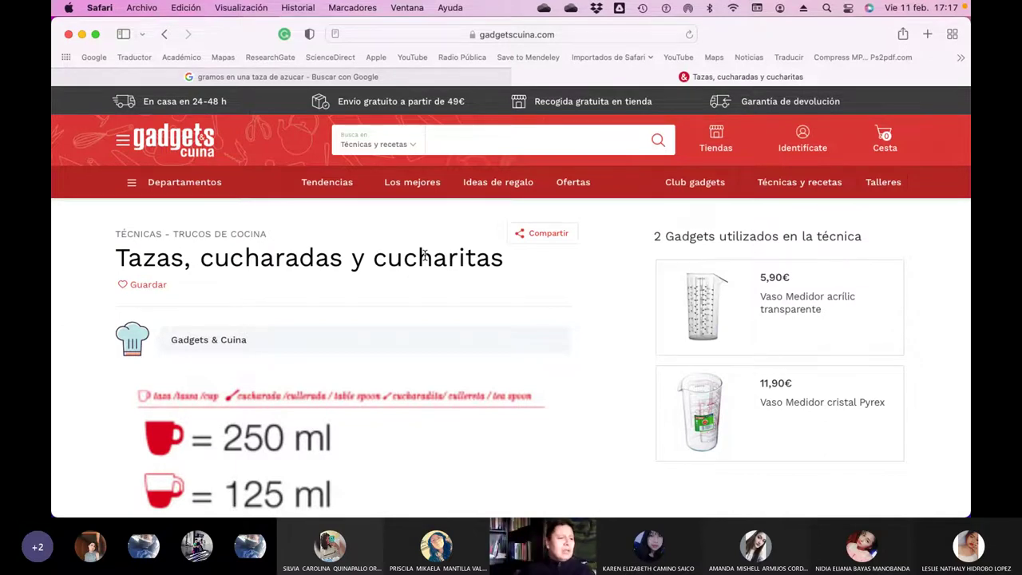
scroll(344, 295, "down", 5)
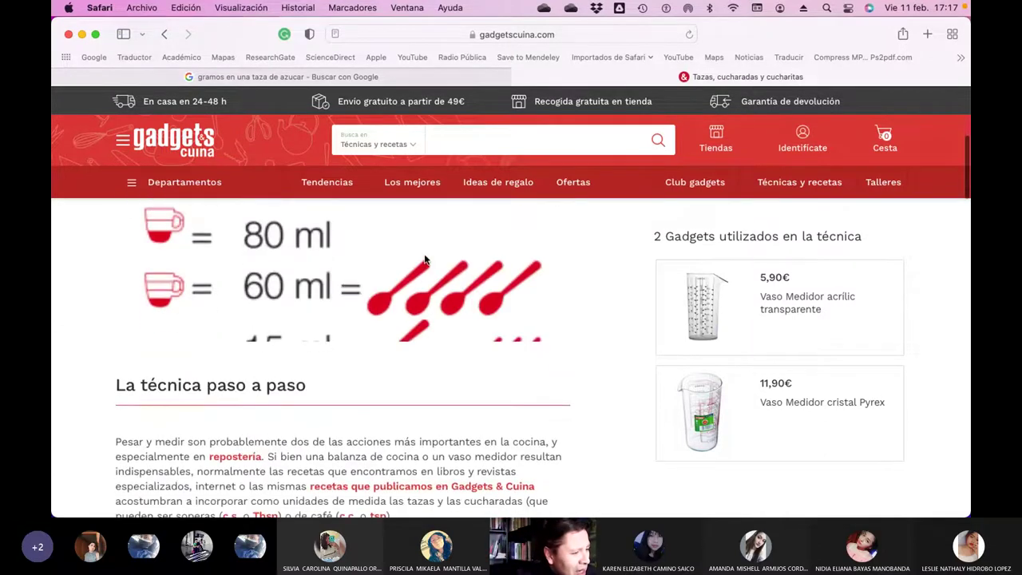
scroll(367, 332, "down", 10)
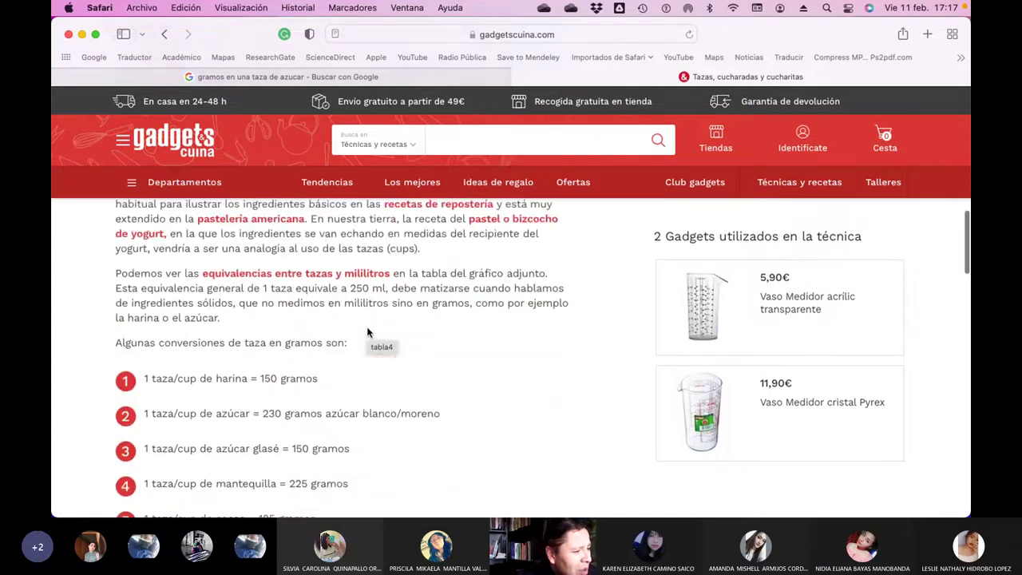
scroll(367, 332, "down", 6)
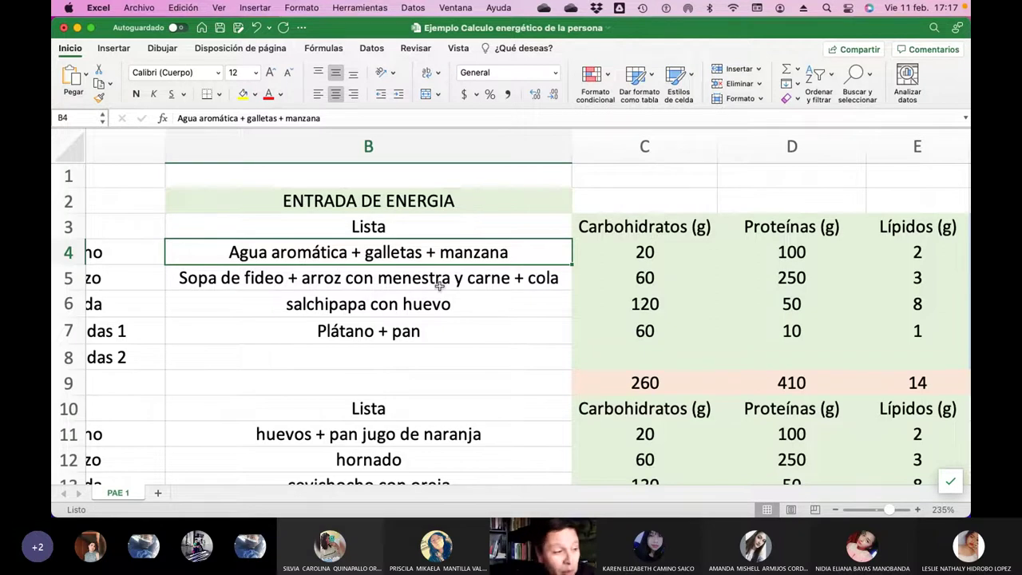
Switch to Excel and review the Día 1 and Día 2 meals, highlighting the Día 1 carbohydrate, protein and lipid cells C4:E8
scroll(438, 285, "left", 3)
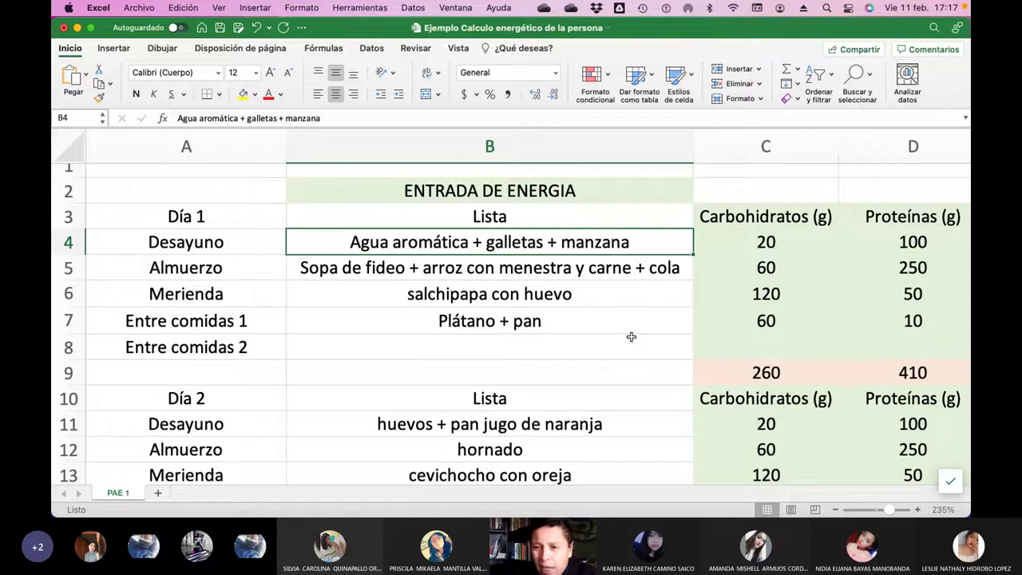
scroll(631, 336, "right", 5)
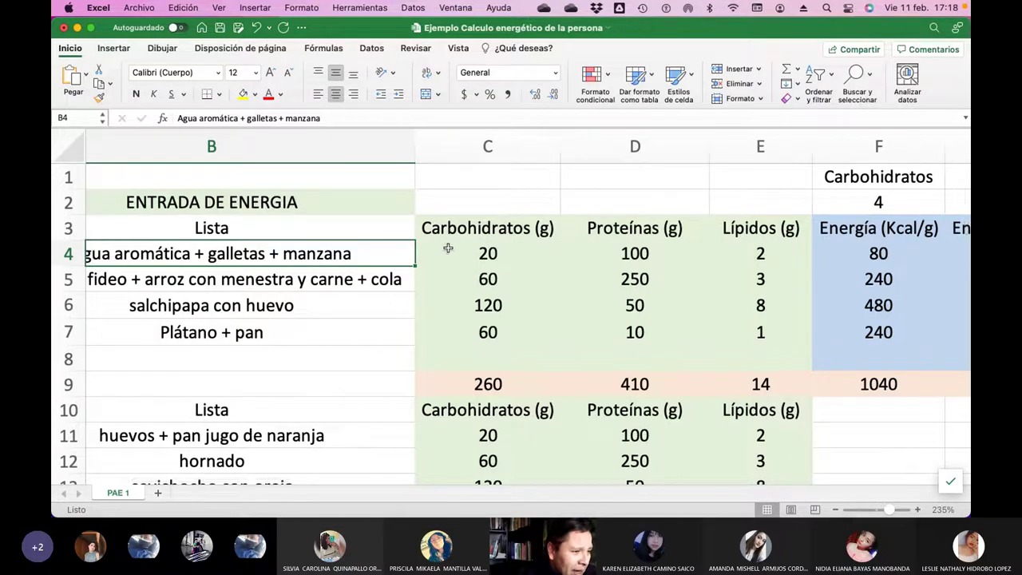
left_click_drag(441, 252, 731, 364)
scroll(731, 363, "right", 2)
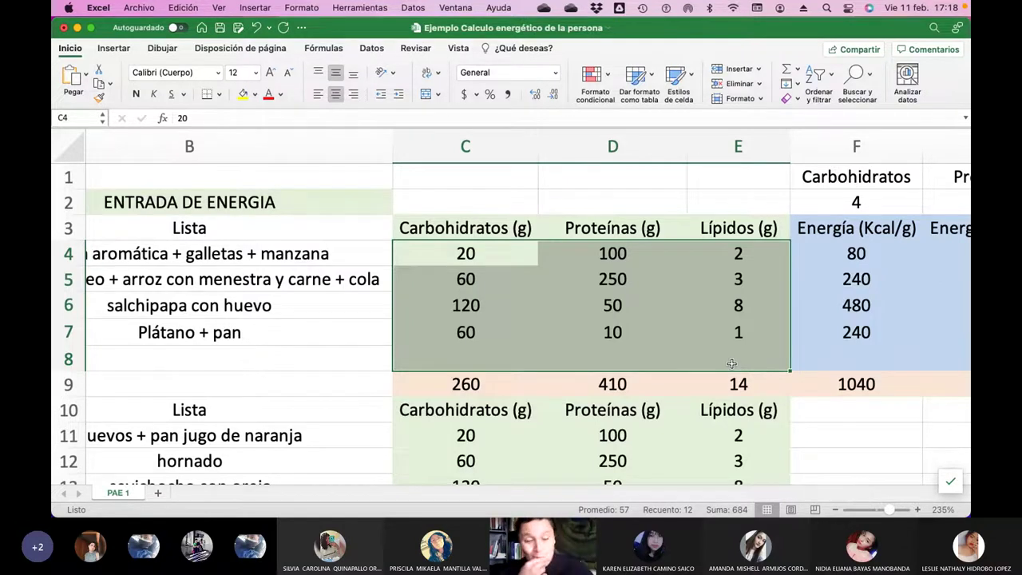
scroll(731, 363, "down", 5)
scroll(732, 363, "up", 5)
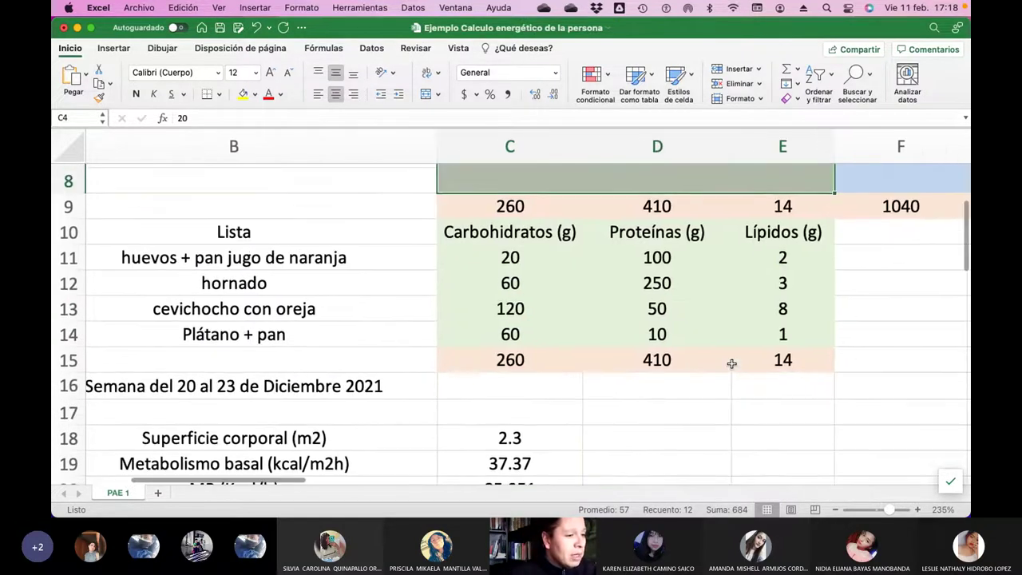
scroll(731, 364, "left", 3)
scroll(732, 364, "left", 3)
scroll(731, 364, "up", 2)
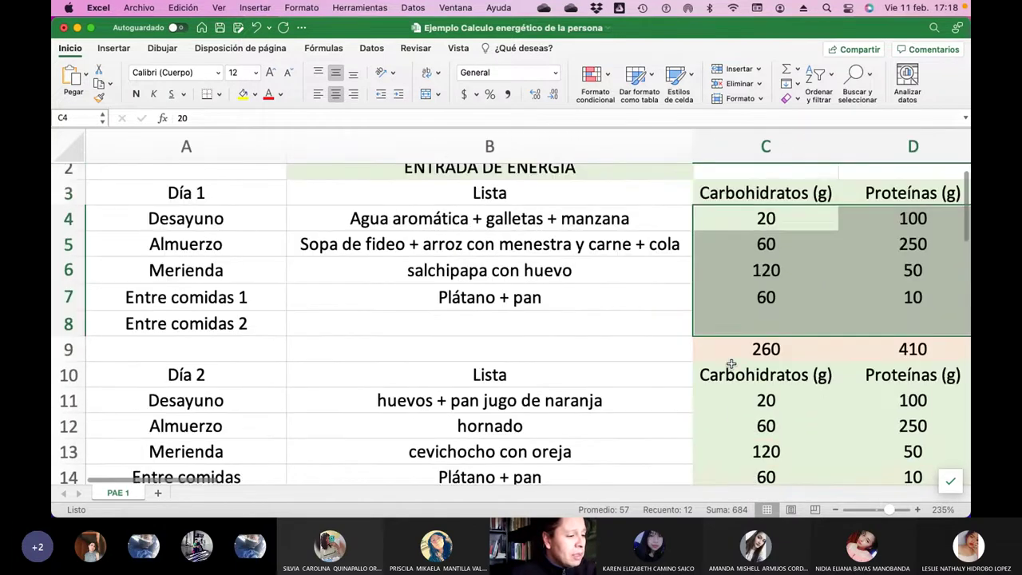
scroll(732, 364, "down", 1)
Add a new worksheet to the workbook and name it "Alimentos"
left_click(158, 493)
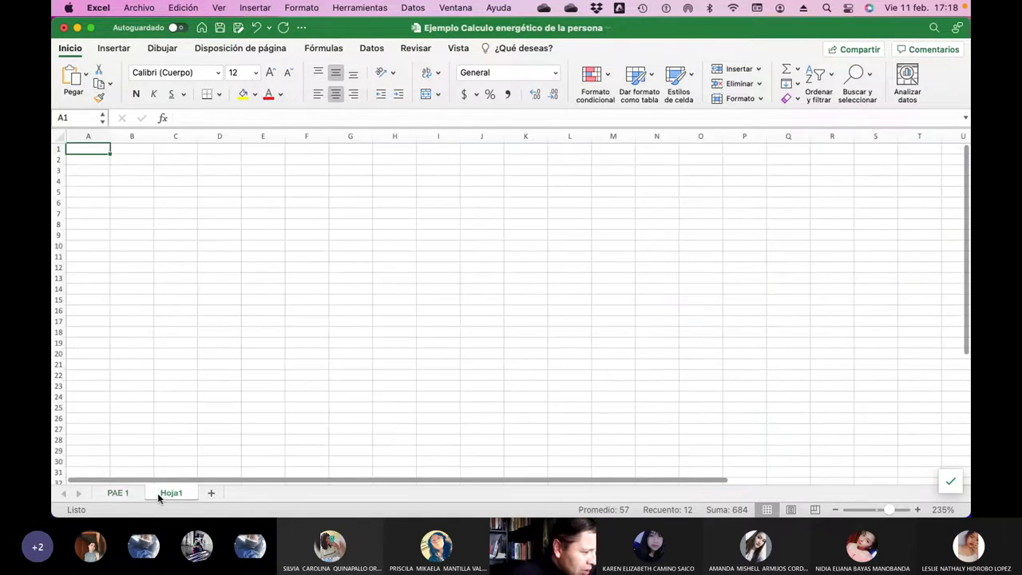
right_click(172, 496)
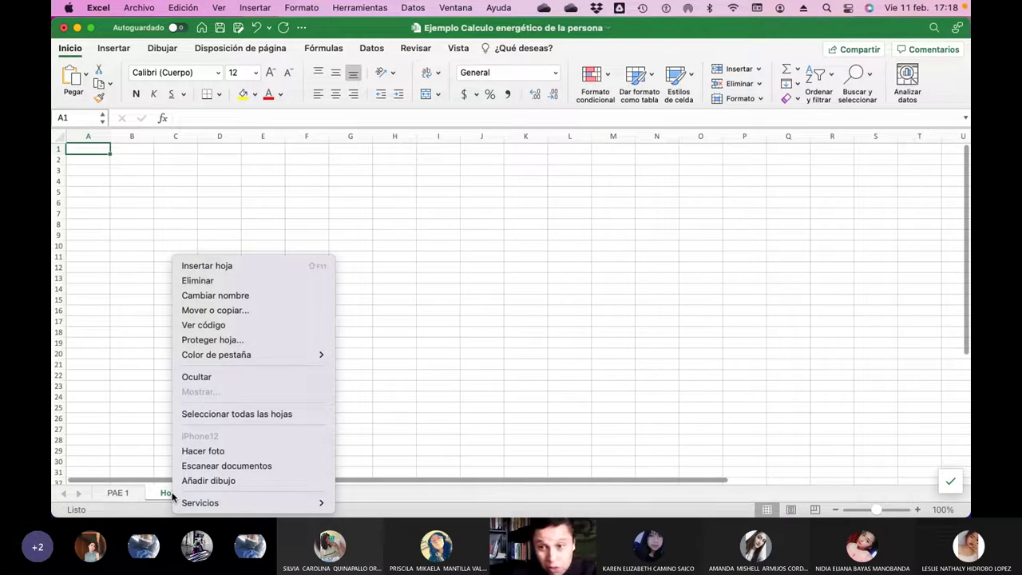
left_click(238, 299)
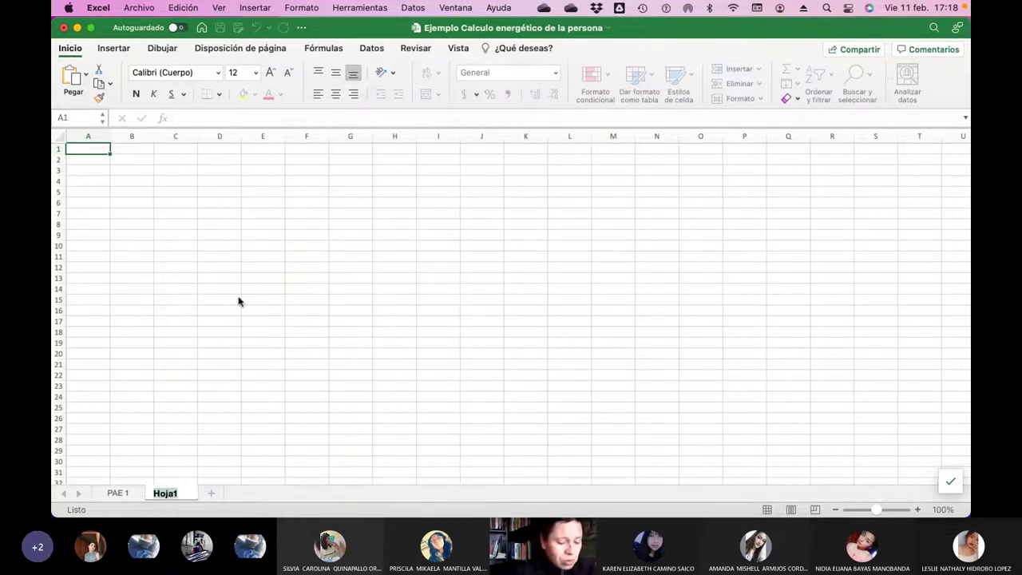
type("Alimentos")
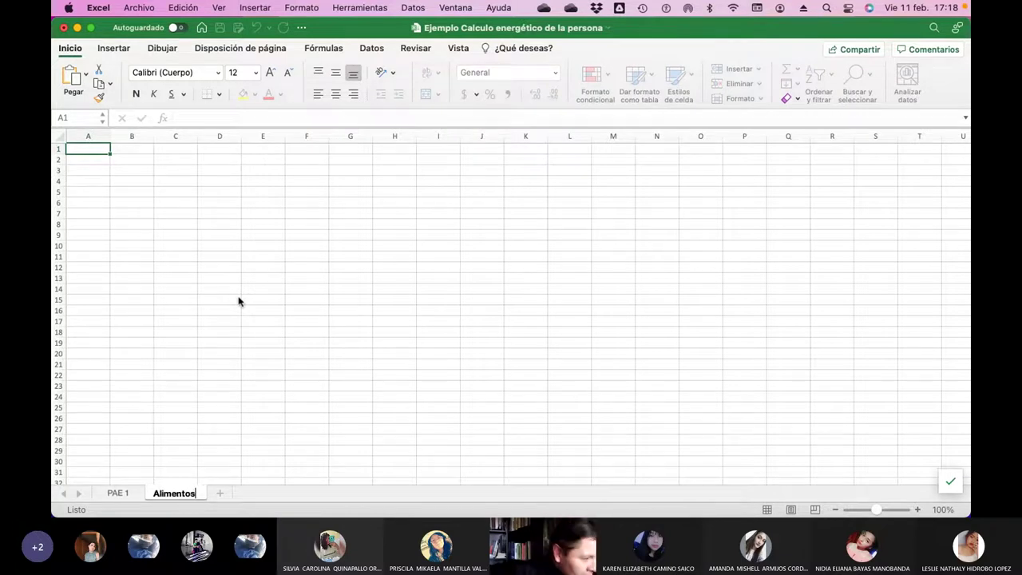
key("Return")
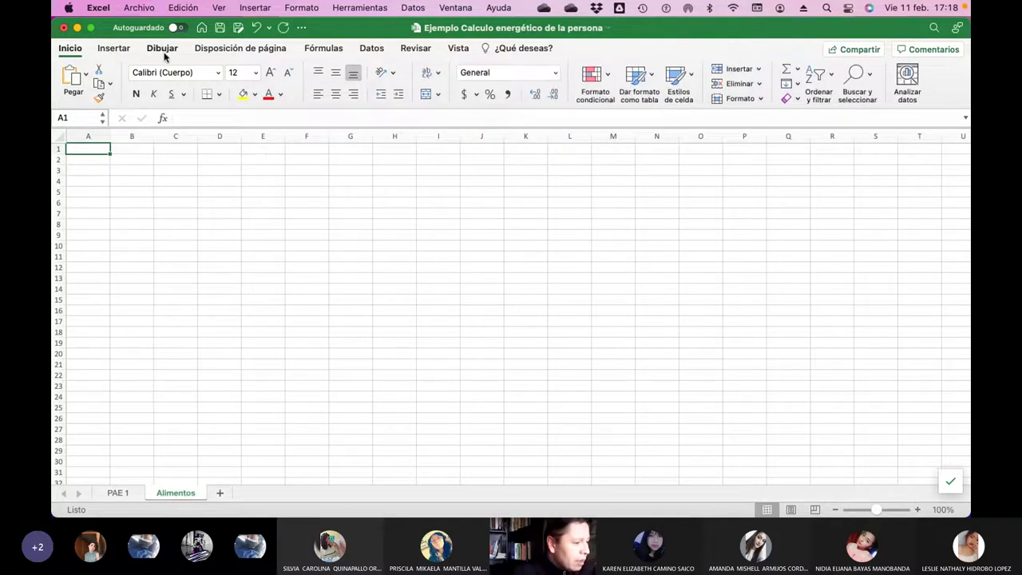
Copy the Día 1 energy intake table, range A2:E9, from the PAE 1 sheet
left_click(102, 495)
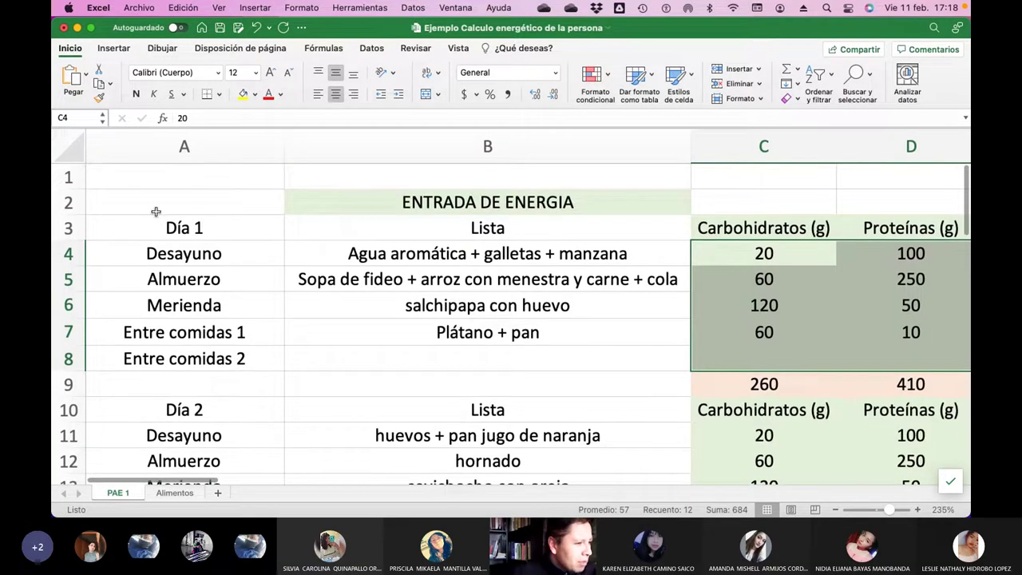
left_click(156, 210)
scroll(258, 255, "right", 5)
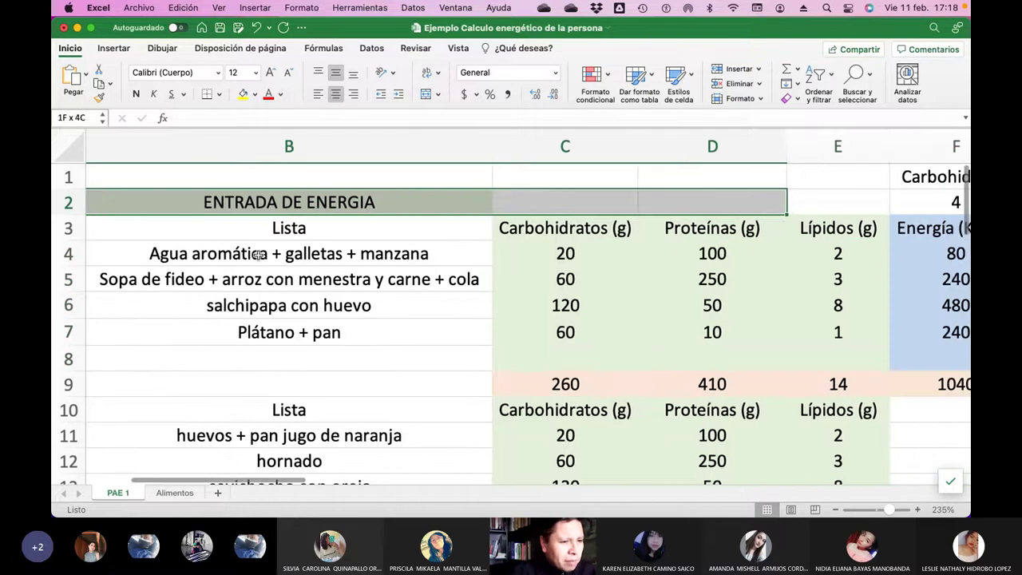
key("shift+Down")
key("shift+Down")
key("shift+Down")
key("shift+Down")
key("shift+Down")
key("shift+Down")
key("shift+Down")
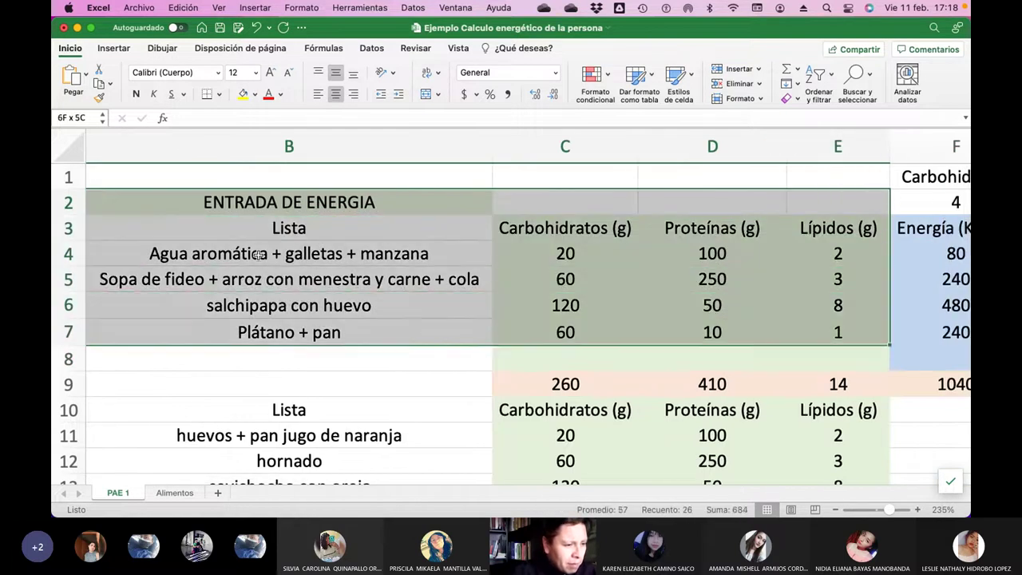
scroll(258, 254, "left", 5)
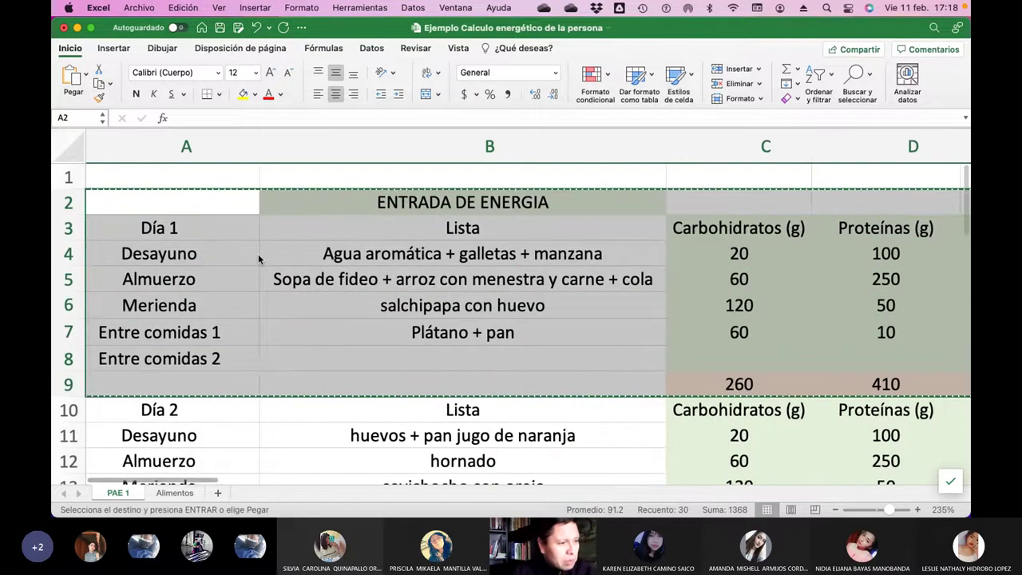
key("super+c")
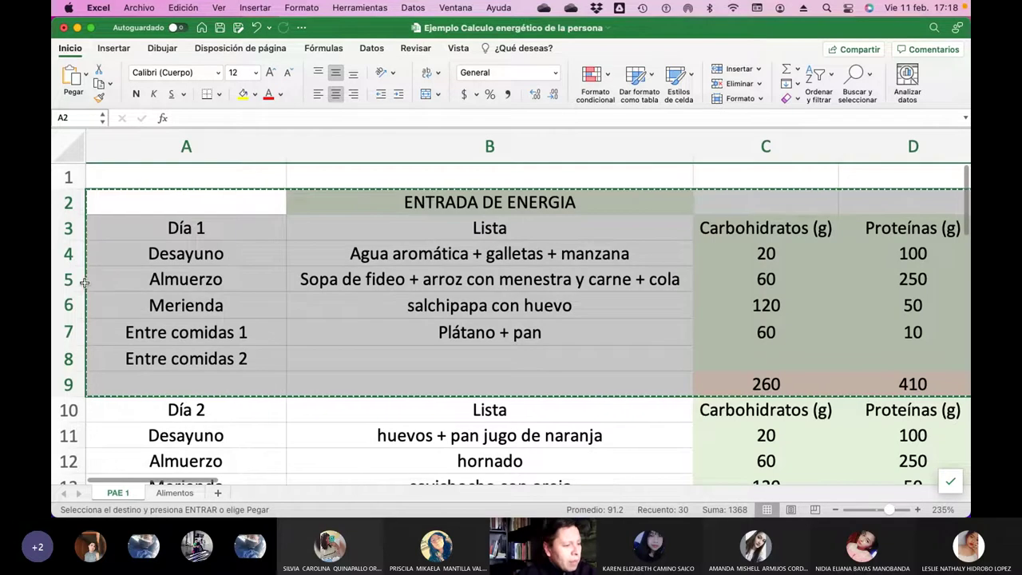
Paste the copied Día 1 table into the Alimentos sheet starting at cell A1
left_click(174, 493)
key("super+v")
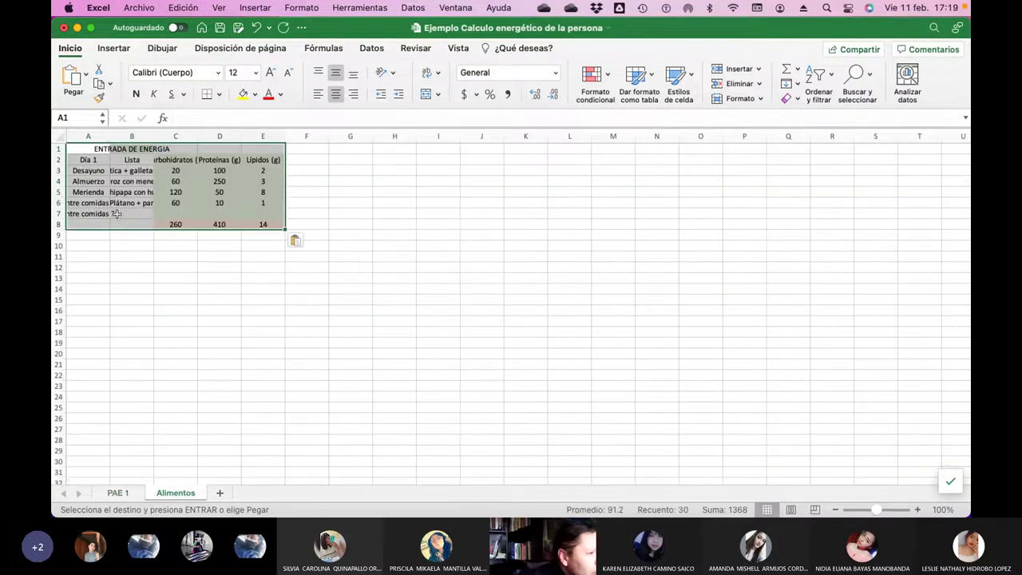
left_click(97, 237)
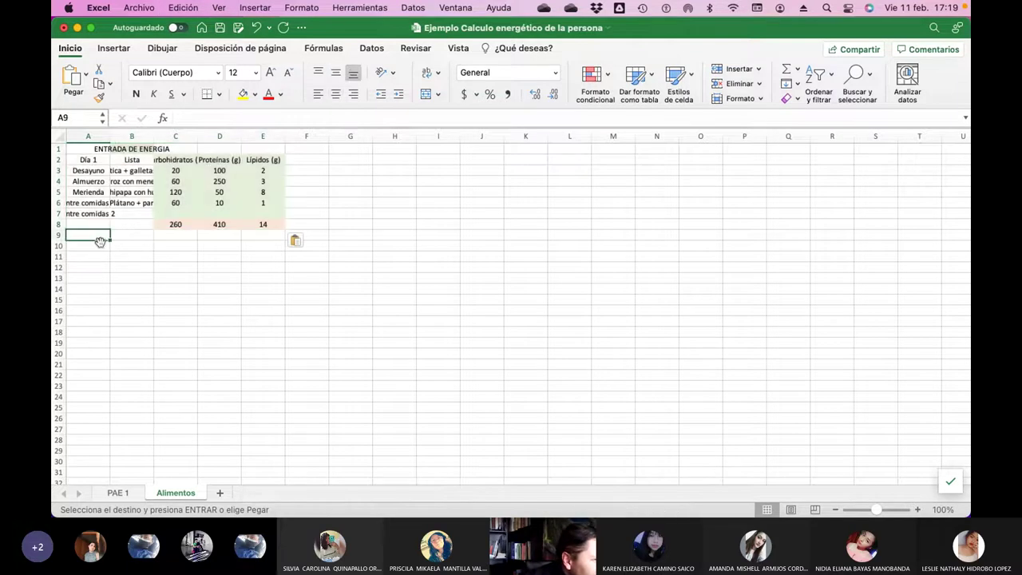
Paste the copied Día 1 table three more times down the Alimentos sheet, starting at cells A9, A17 and A25
key("super+v")
left_click(84, 321)
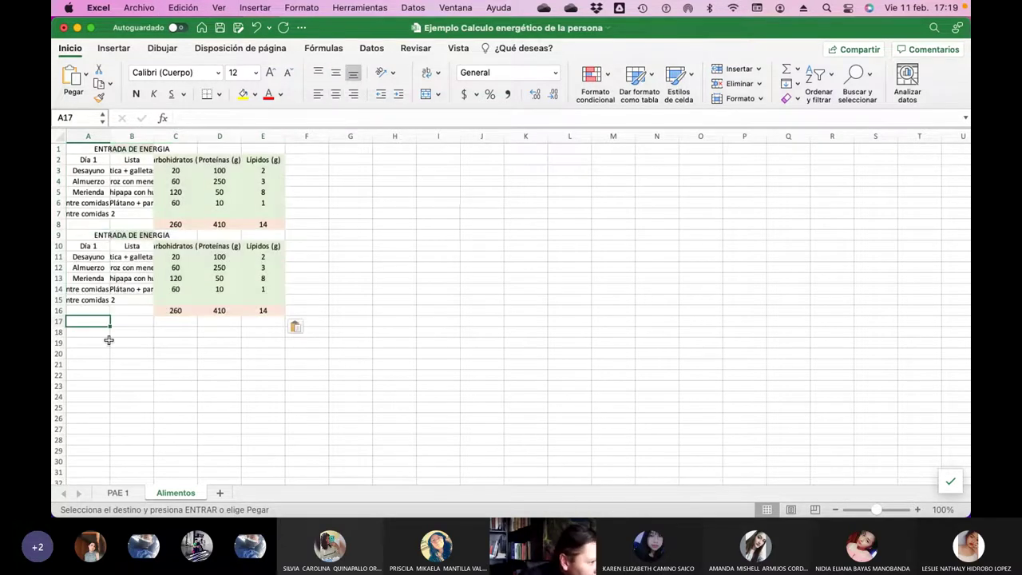
key("super+v")
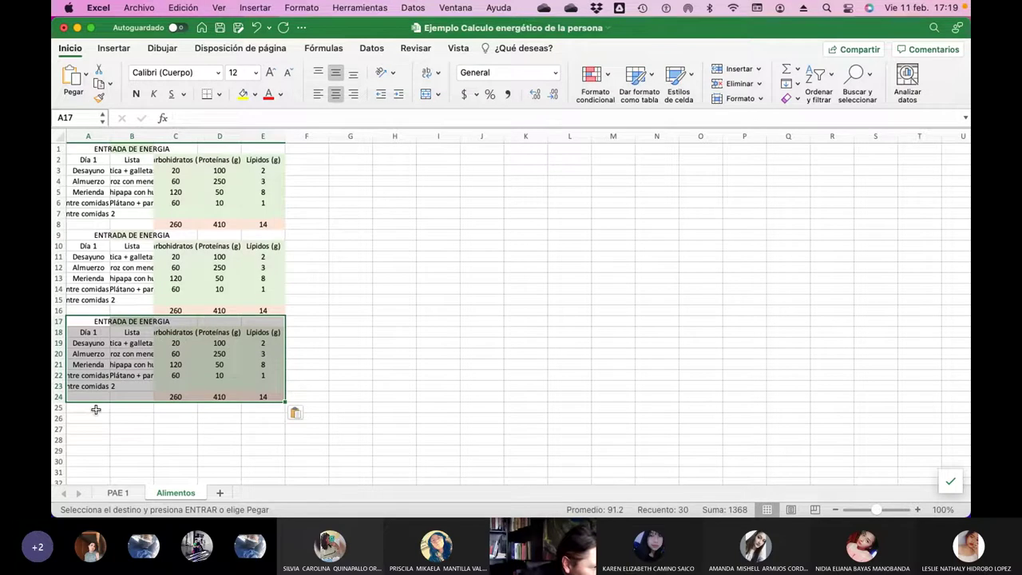
left_click(97, 411)
key("super+v")
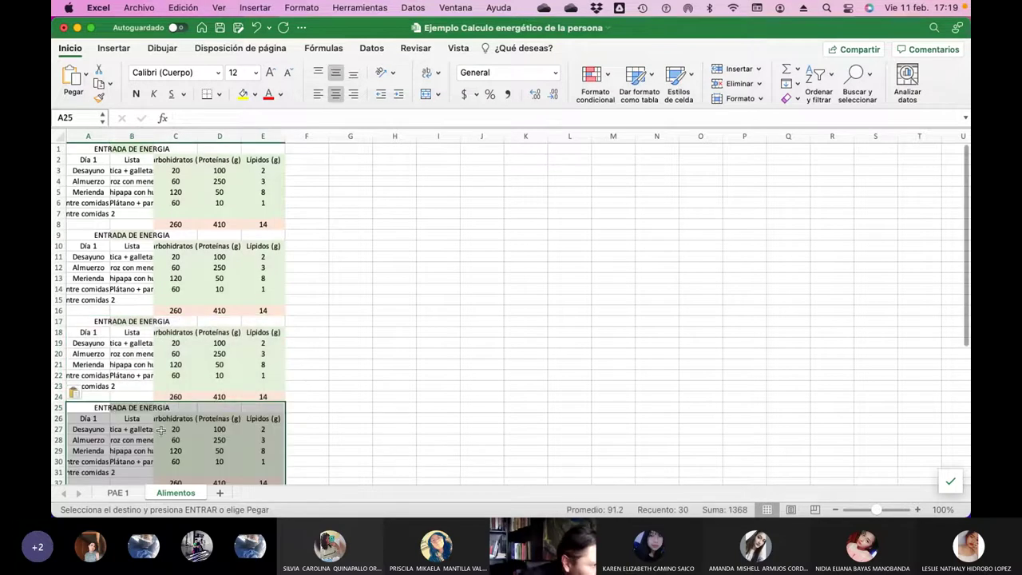
Paste two further copies of the Día 1 table starting at cells A33 and A41
scroll(145, 431, "down", 5)
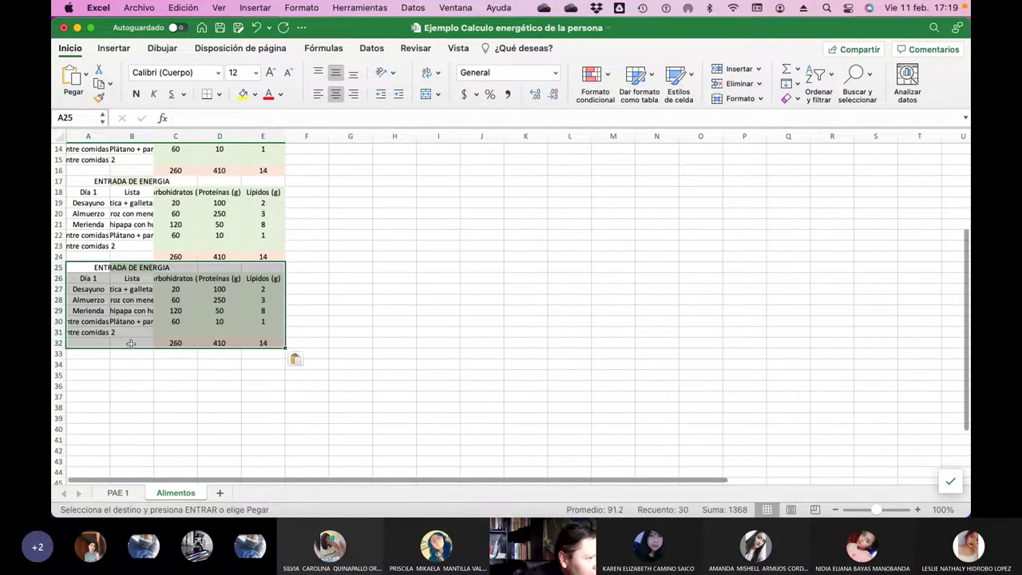
scroll(349, 330, "up", 5)
scroll(346, 331, "down", 5)
left_click(85, 309)
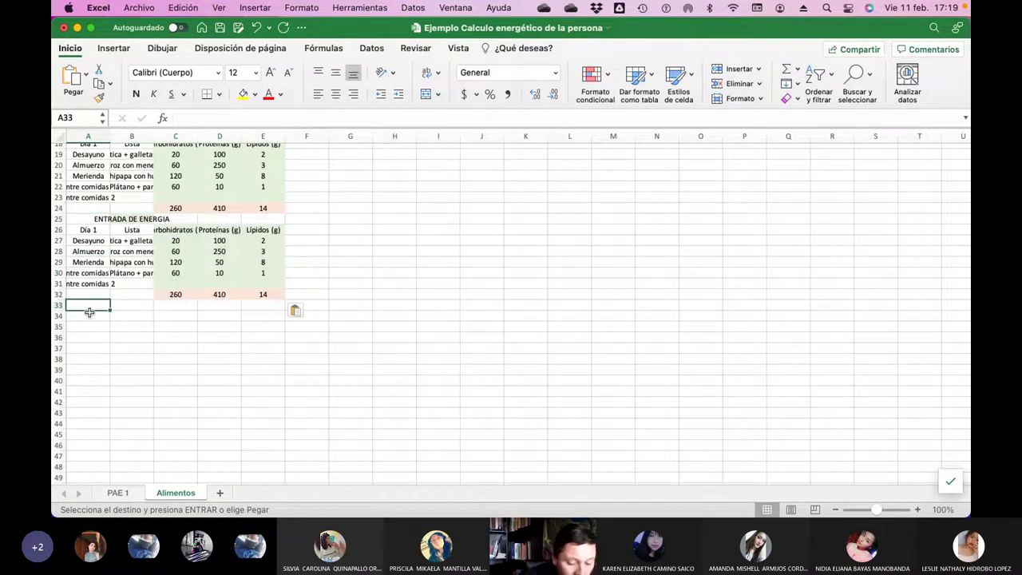
key("super+v")
left_click(96, 394)
key("super+v")
Paste two more copies of the Día 1 table starting at cells A49 and A57
scroll(100, 352, "down", 6)
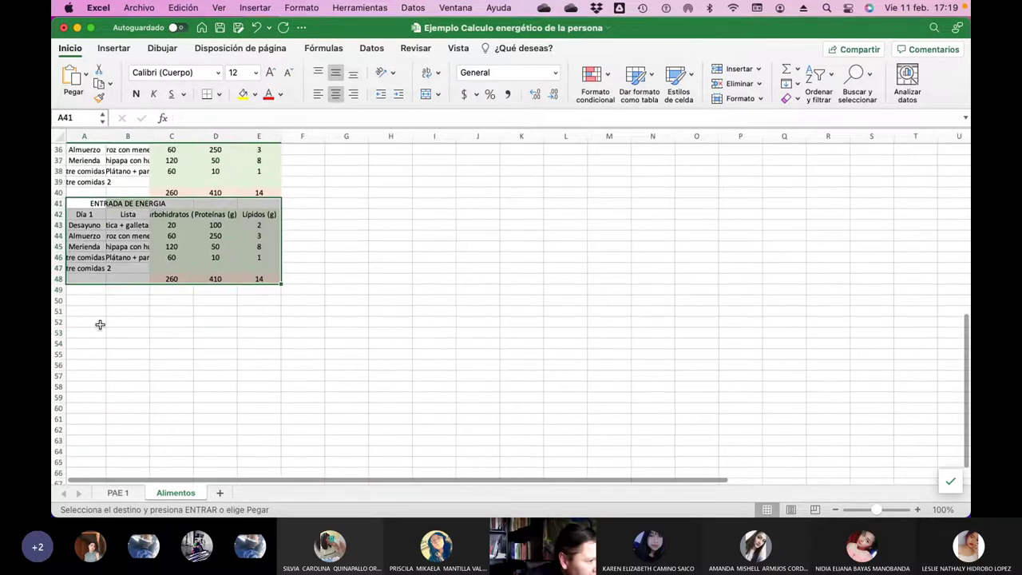
left_click(85, 290)
key("super+v")
scroll(94, 295, "down", 3)
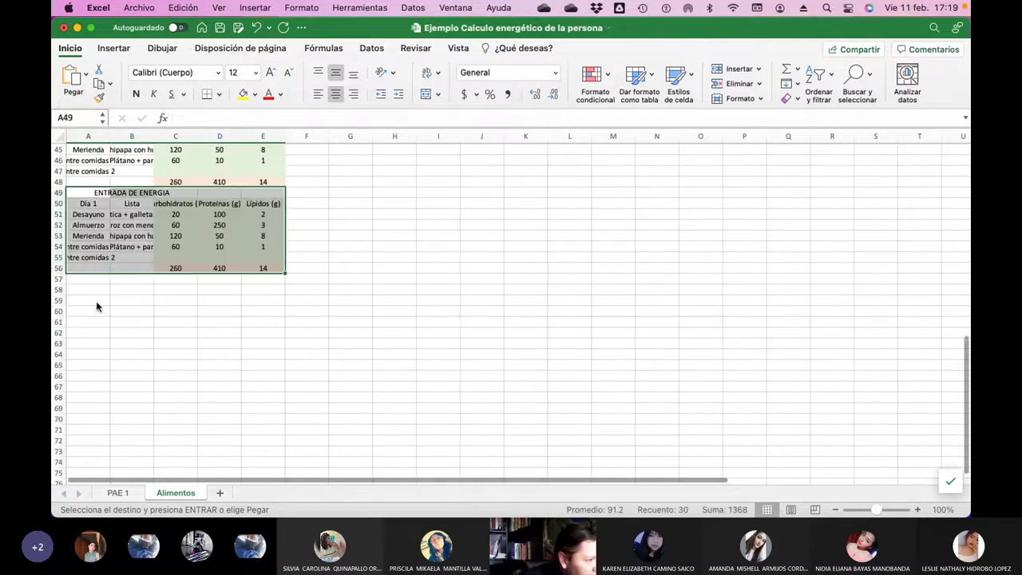
left_click(93, 279)
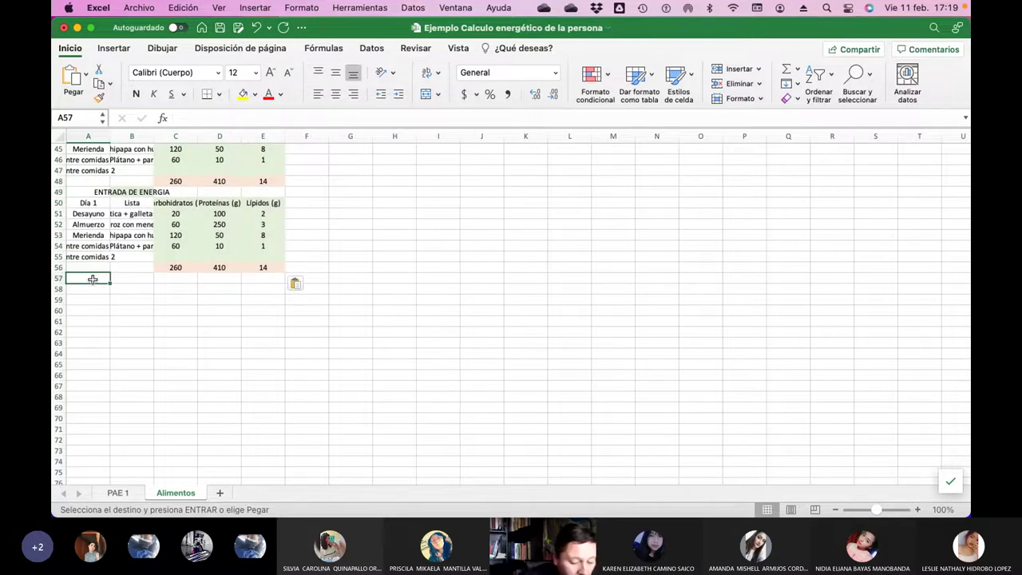
key("super+v")
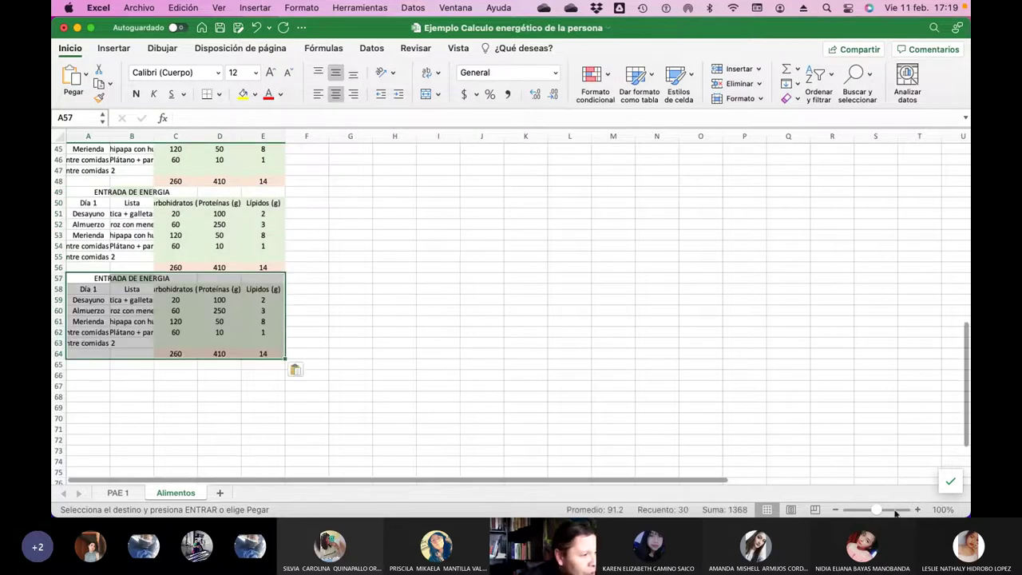
Zoom the Alimentos sheet to 191% and autofit all column widths to their contents
left_click_drag(879, 511, 886, 511)
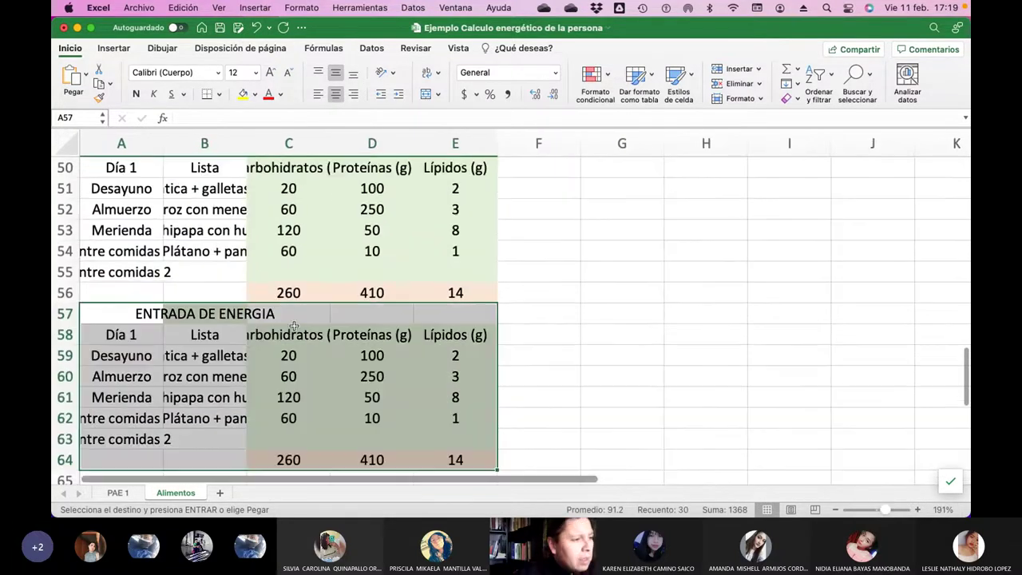
left_click(68, 146)
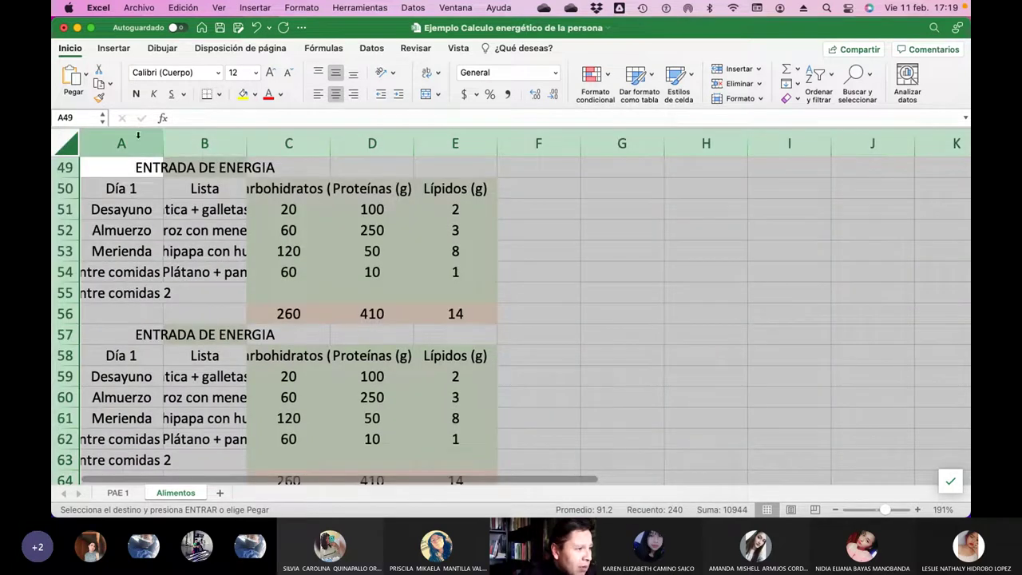
double_click(162, 139)
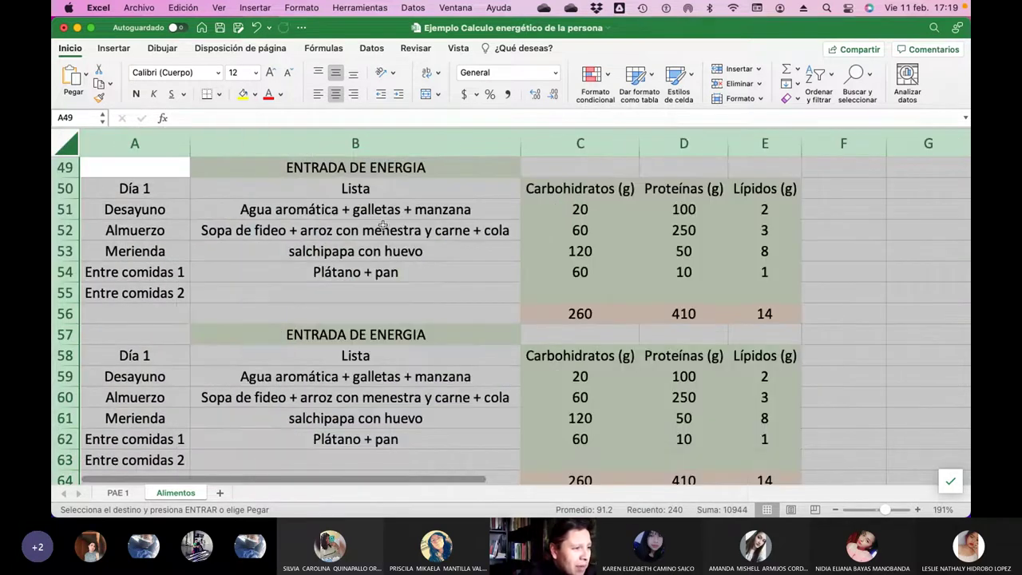
left_click(593, 231)
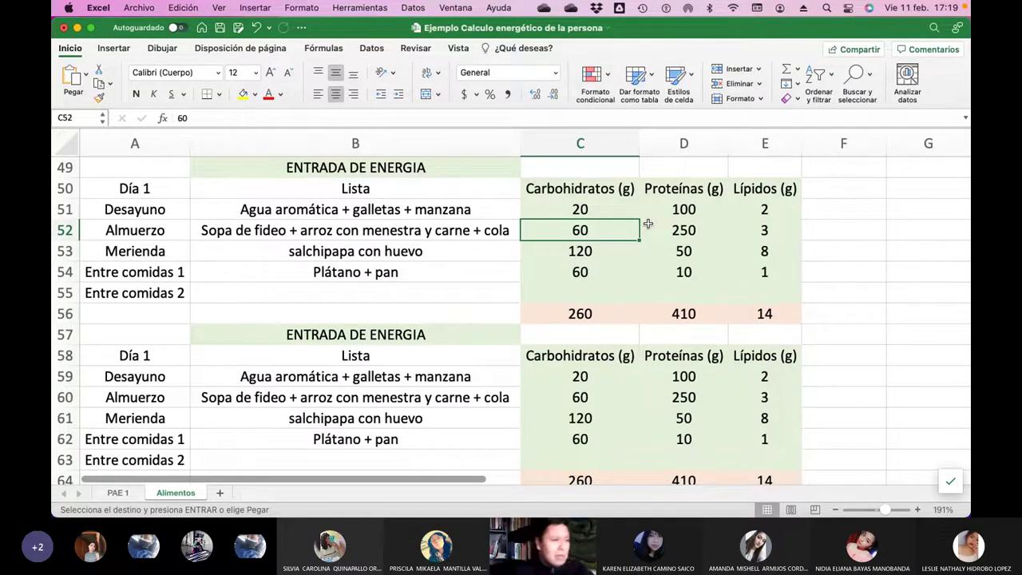
Change the day heading of the last table, in cell A58, to "Día 2"
left_click(160, 358)
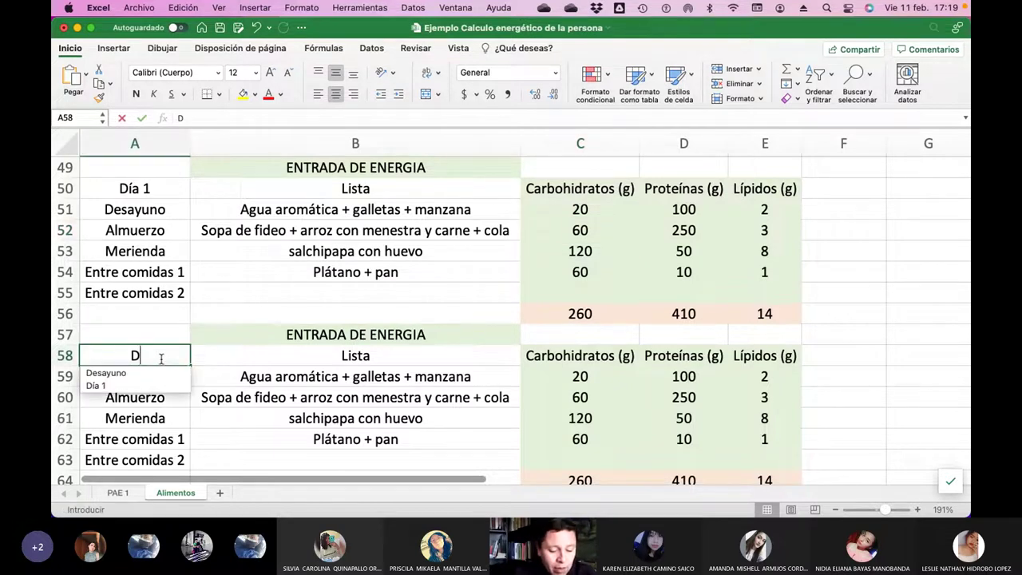
type("Diá")
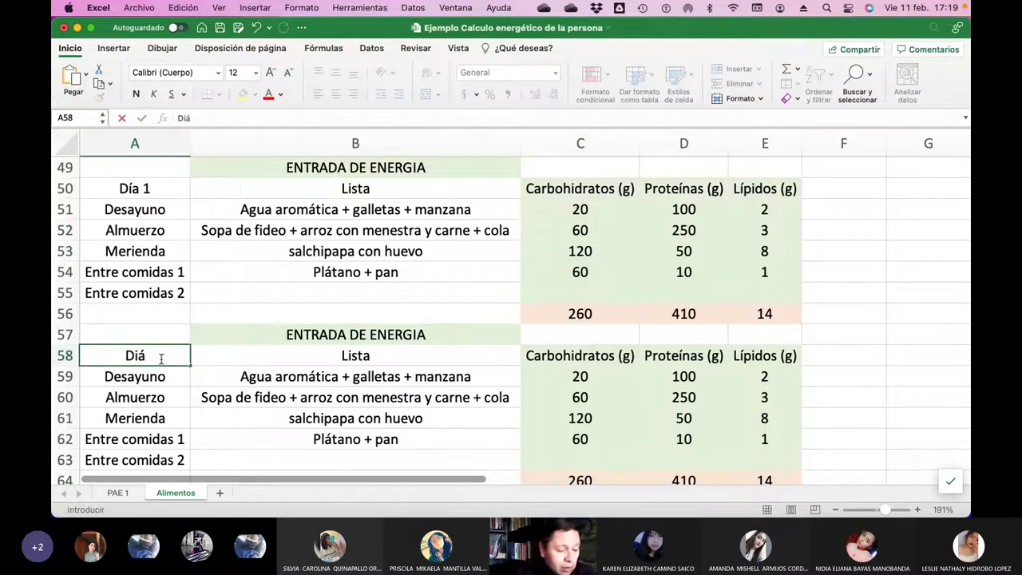
key("BackSpace")
key("BackSpace")
type("ía 2")
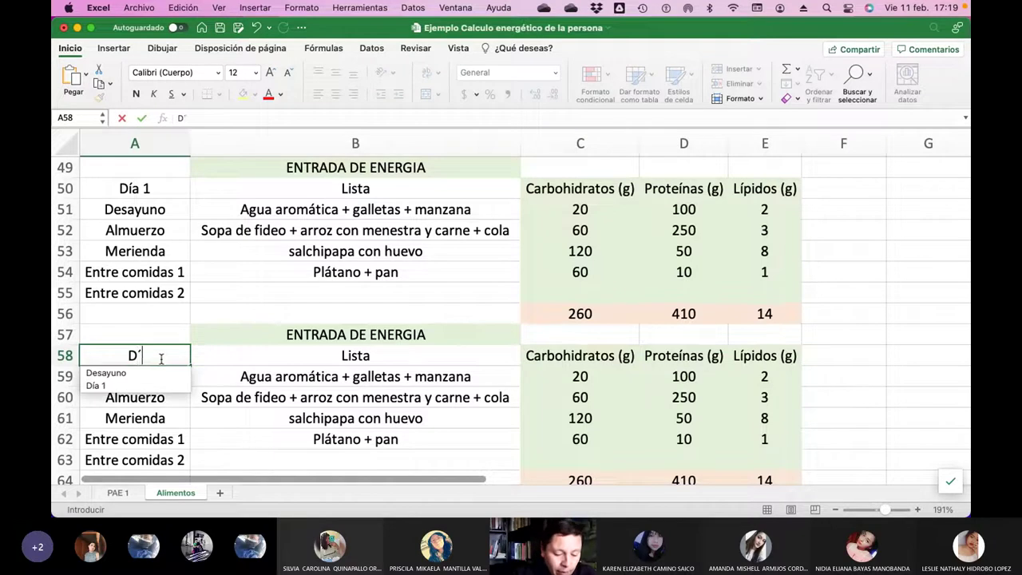
key("Return")
key("Down")
key("Down")
key("Down")
key("Down")
key("Down")
key("Down")
key("Down")
key("Down")
key("Down")
key("Down")
key("Down")
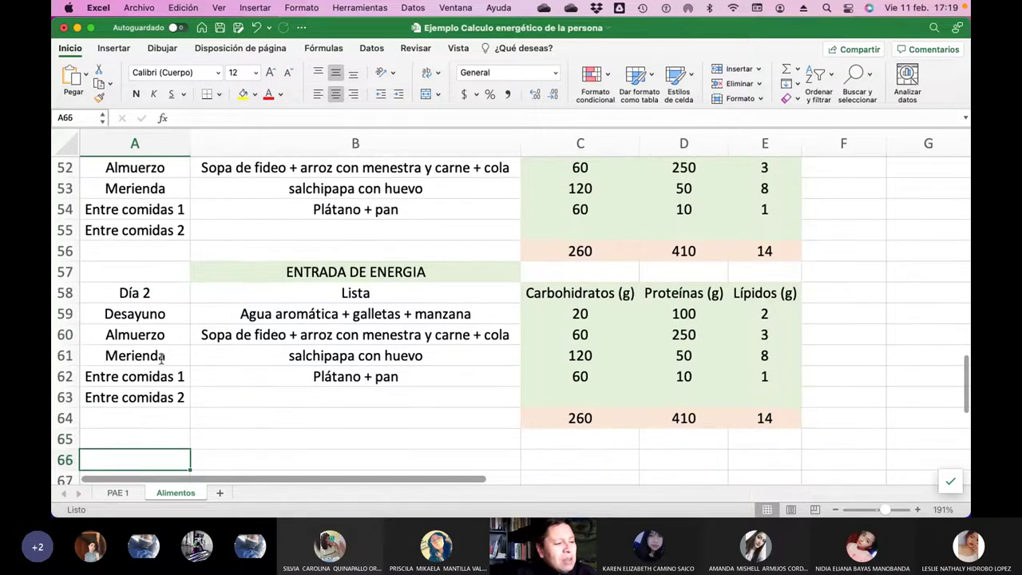
key("Down")
key("Down")
key("Down")
key("Down")
key("Down")
key("Down")
key("Down")
key("Down")
key("Down")
key("Down")
key("Down")
key("Down")
key("Down")
key("Down")
key("Down")
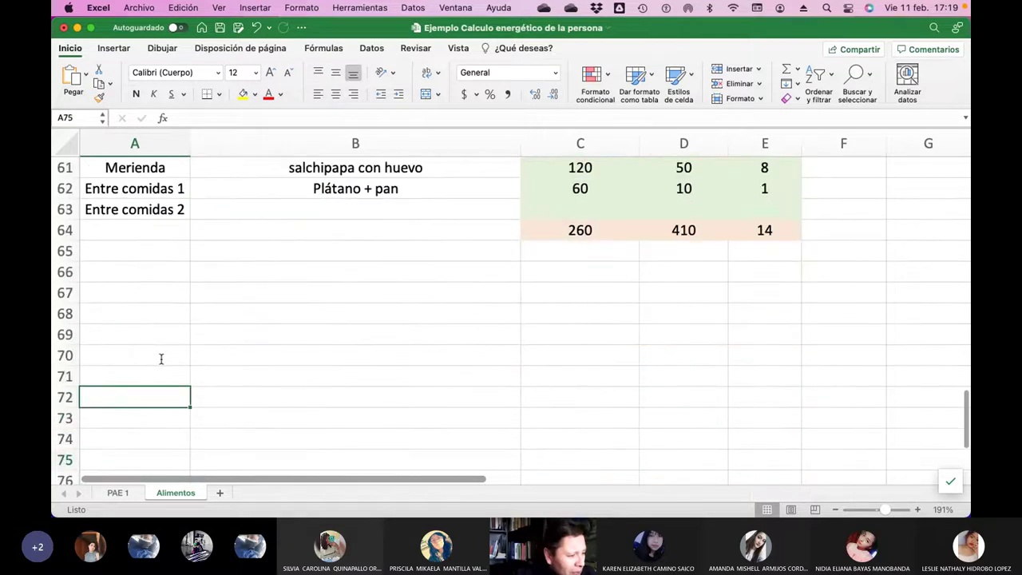
Change the day heading of the second table, in cell A10, to "Día 2"
key("Up")
key("Up")
key("Up")
key("Up")
key("Up")
key("Up")
key("Up")
key("Up")
key("Up")
key("Up")
key("Up")
key("Up")
key("Up")
key("Up")
key("Up")
key("Up")
key("Up")
key("Up")
key("Up")
key("Up")
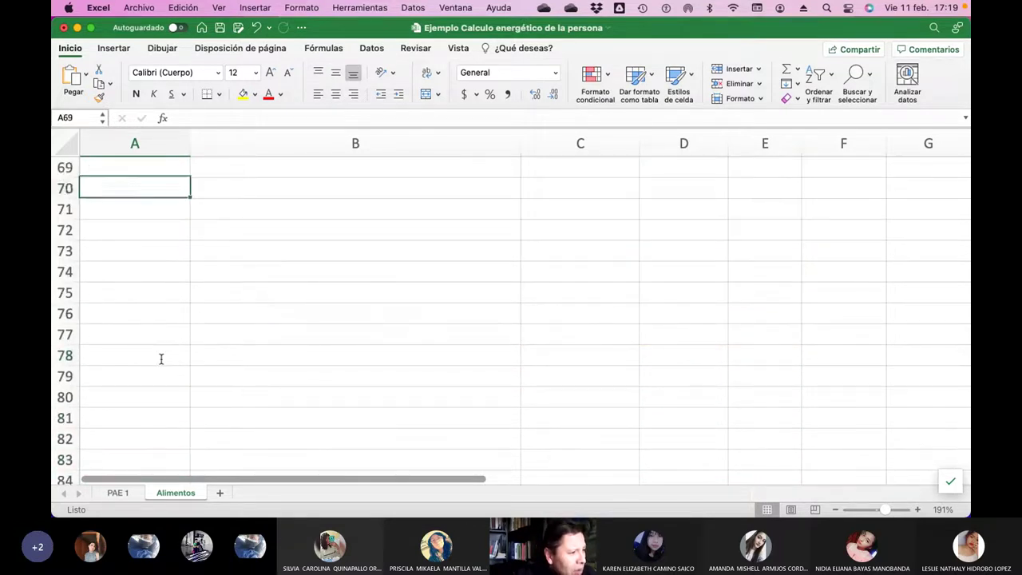
key("Up")
key("Up")
key("Up")
key("Up")
key("Up")
key("Up")
key("Up")
key("Up")
key("Up")
key("Up")
key("Up")
key("Up")
key("Up")
key("Up")
key("Up")
key("Up")
key("Up")
key("Up")
key("Up")
key("Up")
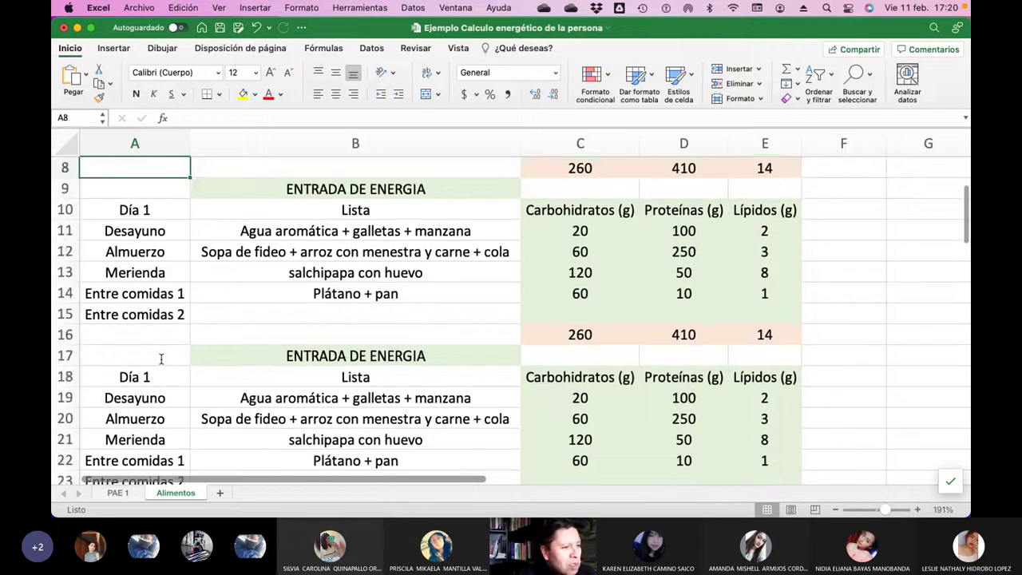
key("Down")
key("Down")
key("Down")
key("Down")
key("Down")
key("Down")
key("Down")
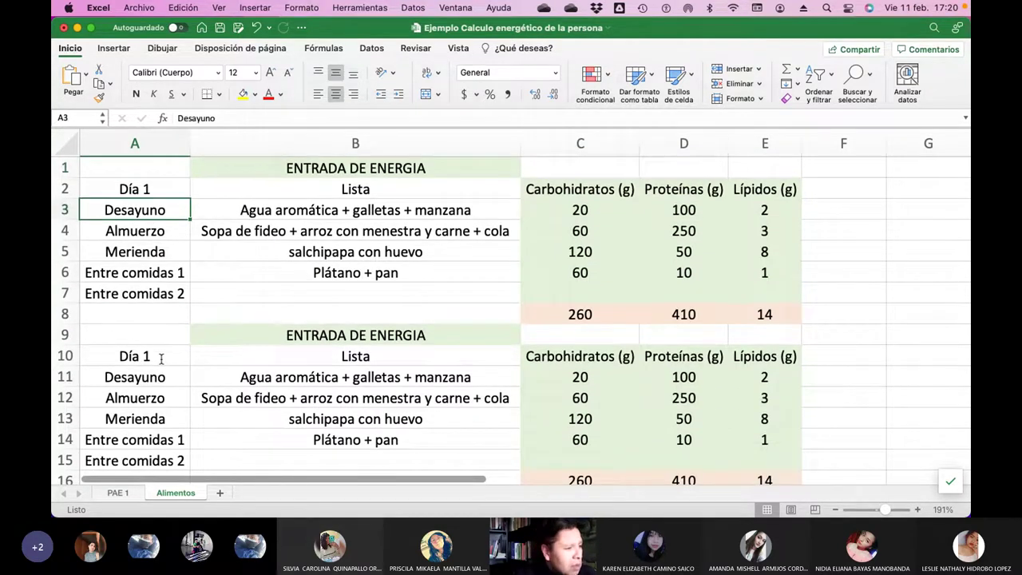
key("Down")
key("Down")
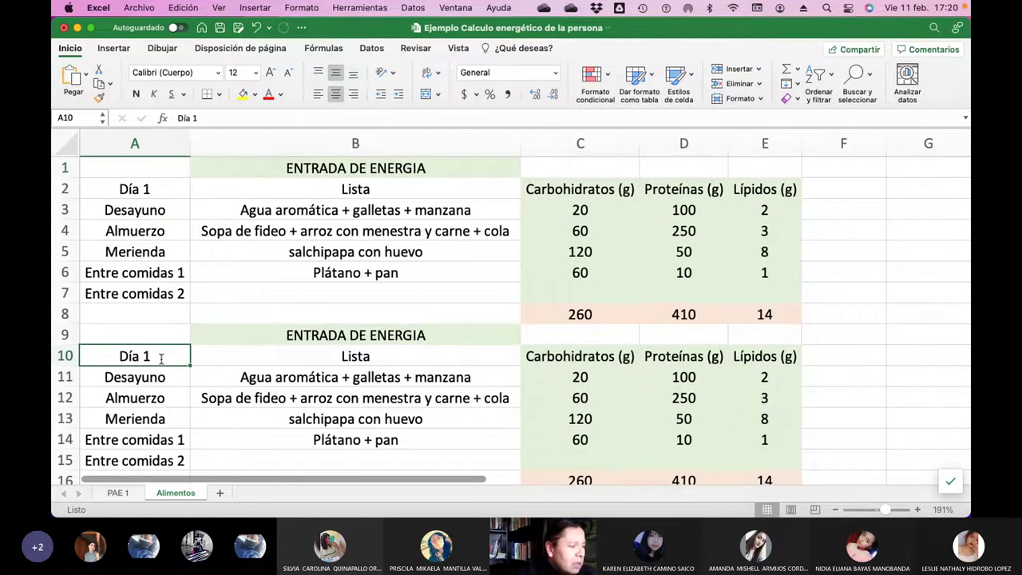
left_click(225, 116)
key("BackSpace")
type("2")
key("Return")
Change the day heading of the third table, in cell A18, to "Día 3"
key("Down")
key("Down")
key("Down")
key("Down")
key("Down")
key("Down")
key("Down")
key("Down")
key("Down")
key("Down")
key("Down")
key("Up")
key("Up")
key("Up")
key("Up")
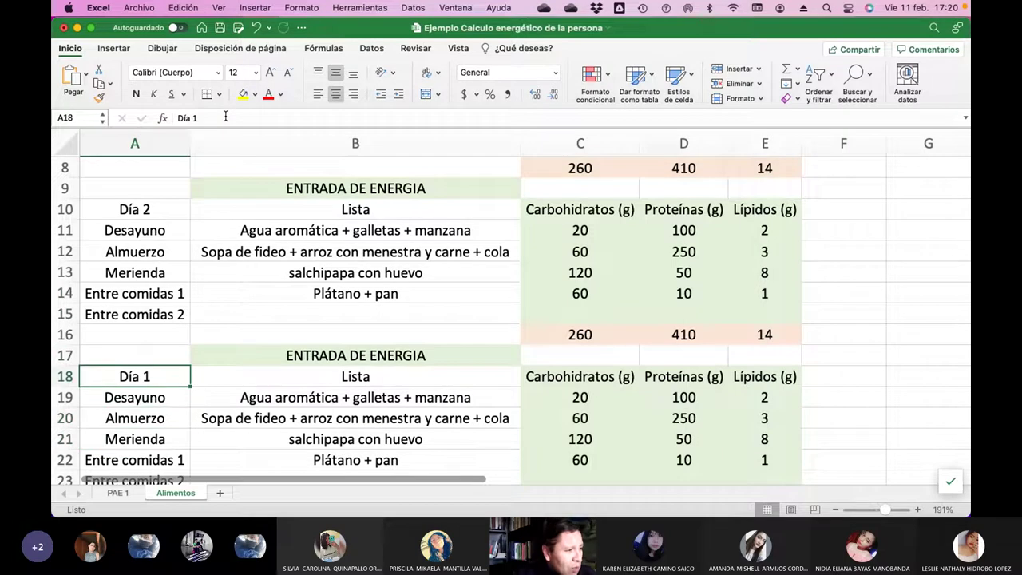
left_click(225, 117)
key("BackSpace")
type("3")
key("Return")
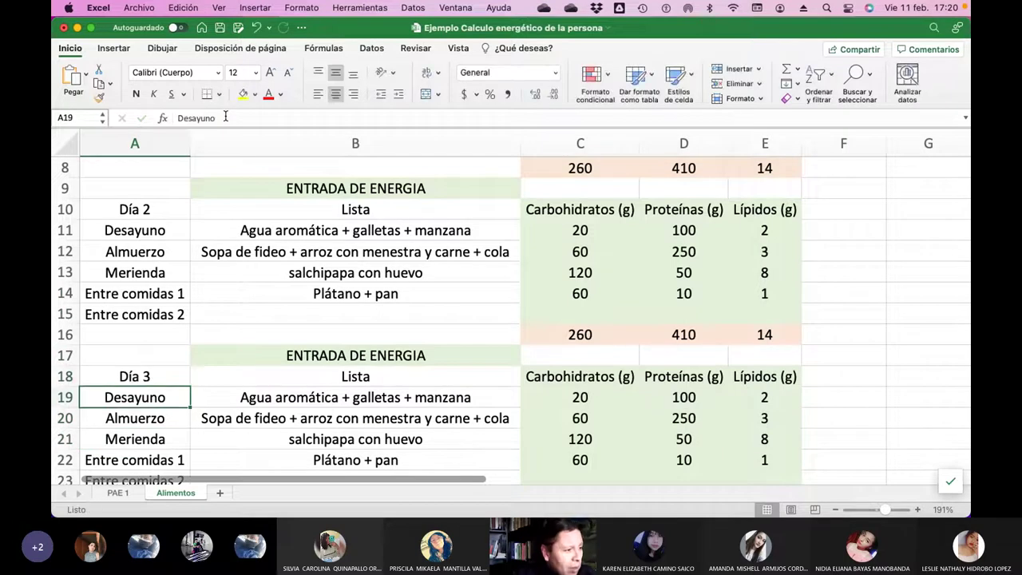
Change the day heading of the fourth table, in cell A26, to "Día 4"
key("Down")
key("Down")
key("Down")
key("Down")
key("Down")
key("Down")
key("Down")
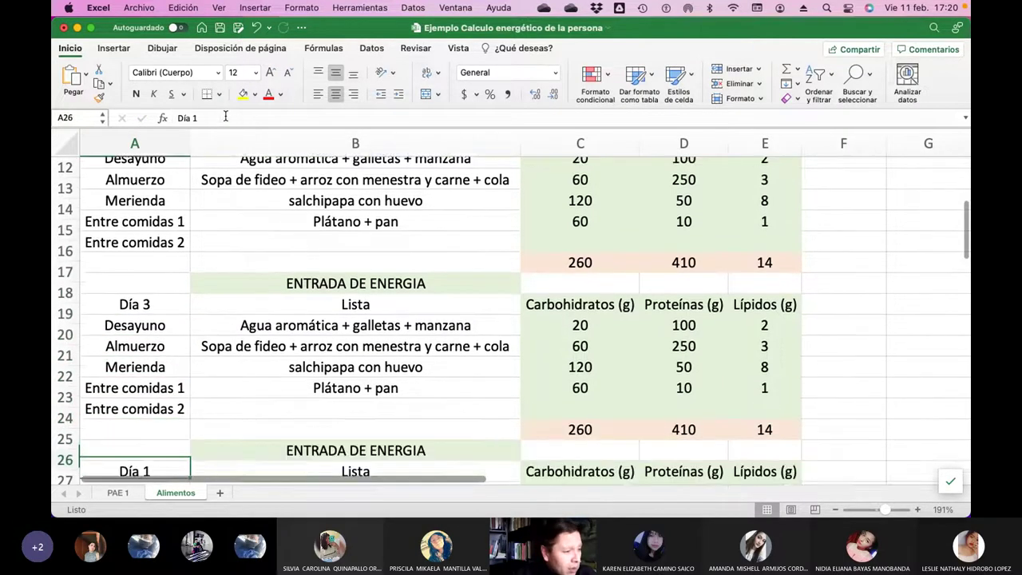
left_click(226, 117)
key("BackSpace")
type("4")
key("Return")
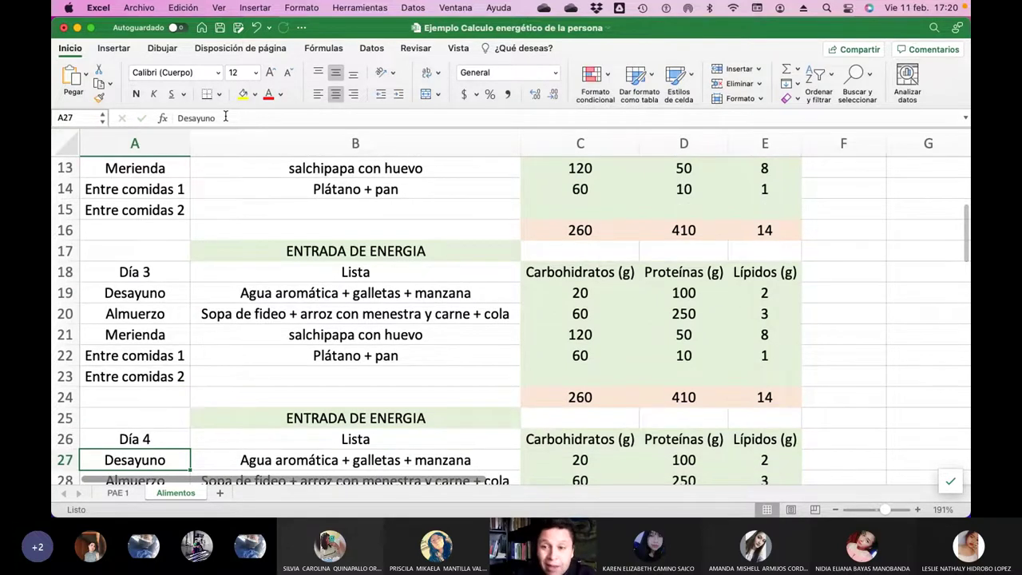
Change the day heading of the fifth table, in cell A34, to "Día 5"
key("Down")
key("Down")
key("Down")
key("Down")
key("Down")
key("Down")
key("Down")
key("Down")
key("Up")
left_click(225, 117)
key("BackSpace")
type("5")
key("Return")
Change the day heading of the sixth table, in cell A42, to "Día 6"
key("Down")
key("Down")
key("Down")
key("Down")
key("Down")
key("Down")
key("Down")
key("Down")
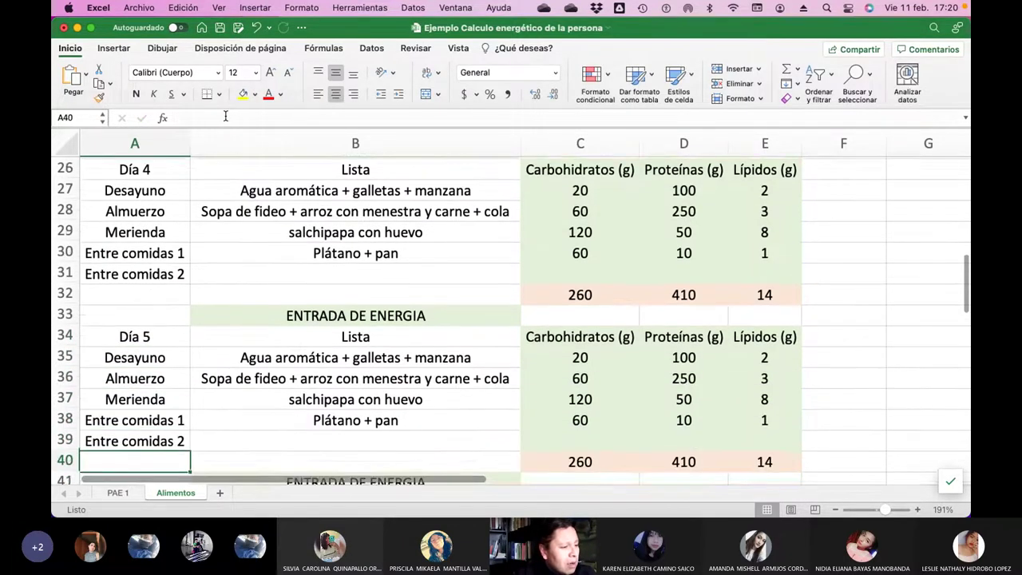
key("Up")
left_click(225, 117)
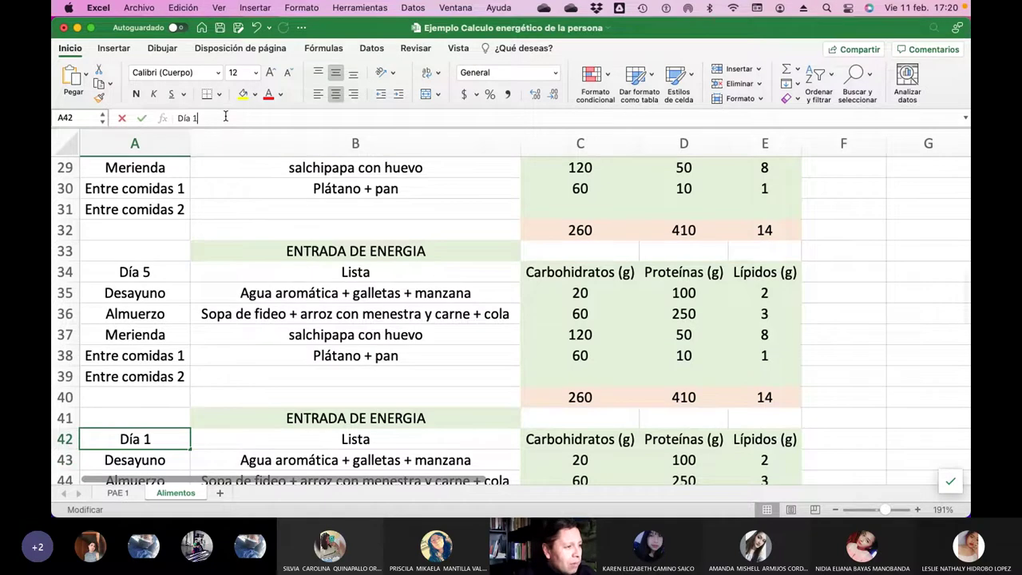
key("BackSpace")
type("6")
key("Return")
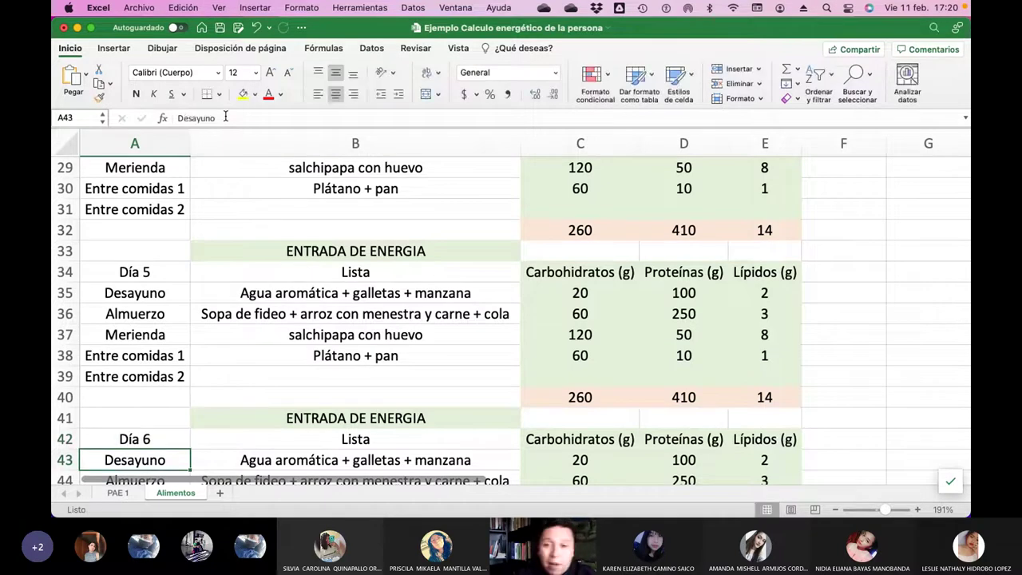
Change the day heading of the seventh table, in cell A50, to "Día 7"
key("Down")
key("Down")
key("Down")
key("Down")
key("Down")
key("Down")
key("Down")
key("Down")
key("Up")
left_click(225, 117)
key("BackSpace")
type("7")
key("Return")
Change the day heading of the eighth table, in cell A58, to "Día 8"
key("Down")
key("Down")
key("Down")
key("Down")
key("Down")
key("Down")
key("Down")
key("Down")
key("Down")
key("Down")
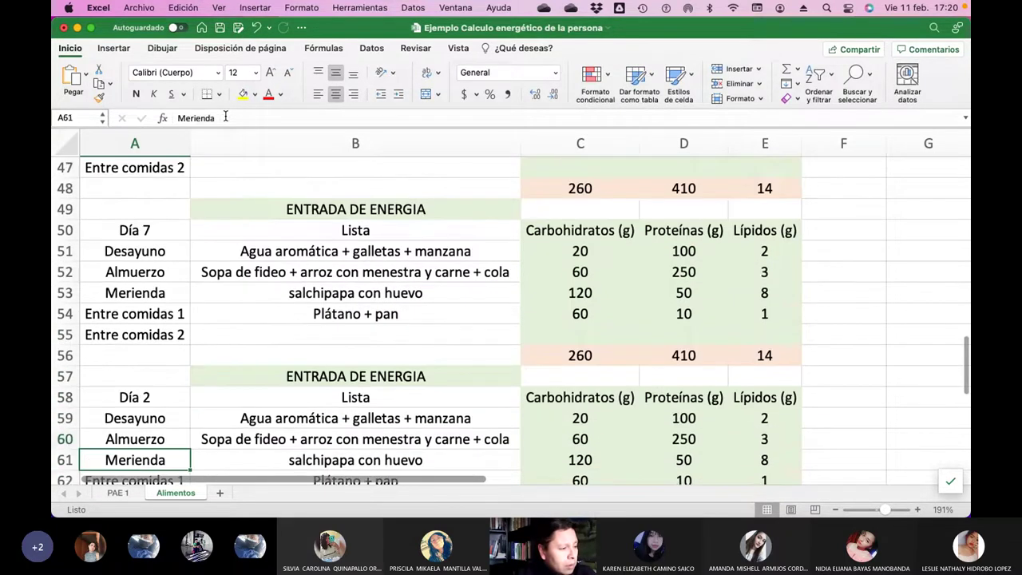
key("Up")
key("Up")
key("Up")
left_click(225, 116)
key("BackSpace")
type("8")
key("Return")
Delete the food descriptions in the Lista column of the Día 8 table, cells B59 to B62
key("Down")
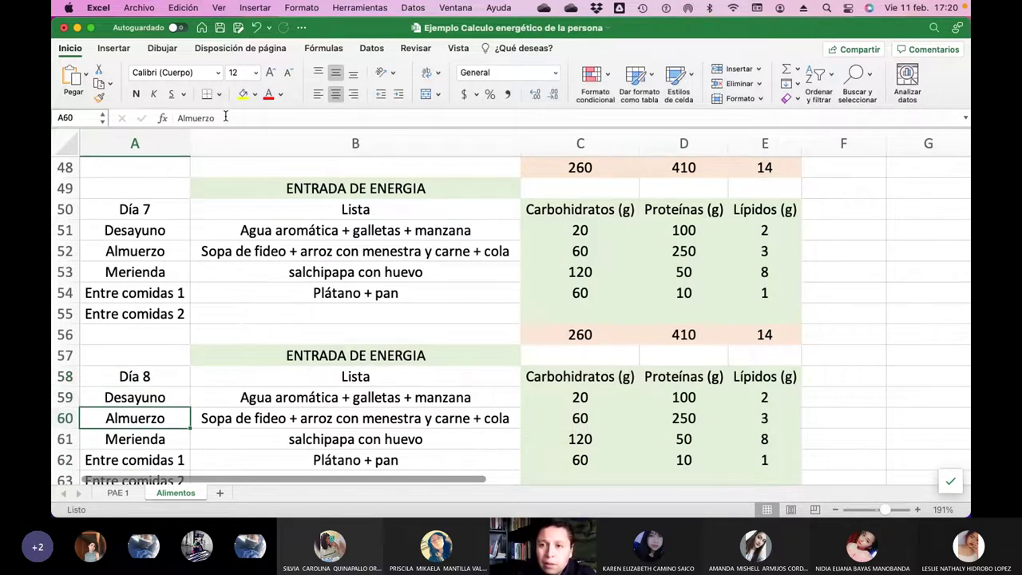
key("Down")
key("Down")
key("Down")
key("Down")
key("Down")
key("Up")
key("Up")
key("Right")
key("Up")
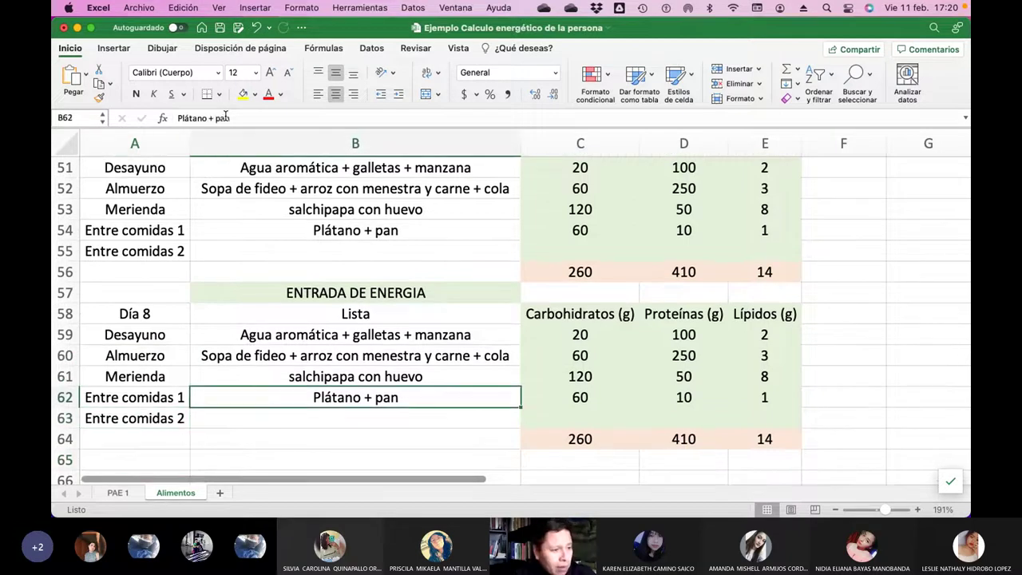
key("Delete")
key("Up")
key("Delete")
key("Up")
key("Delete")
key("Up")
key("Delete")
Clear everything, contents and formatting, from the meal entry cells B59:E63 of the Día 8 table
key("Up")
key("Up")
key("Up")
key("Down")
key("Down")
key("Down")
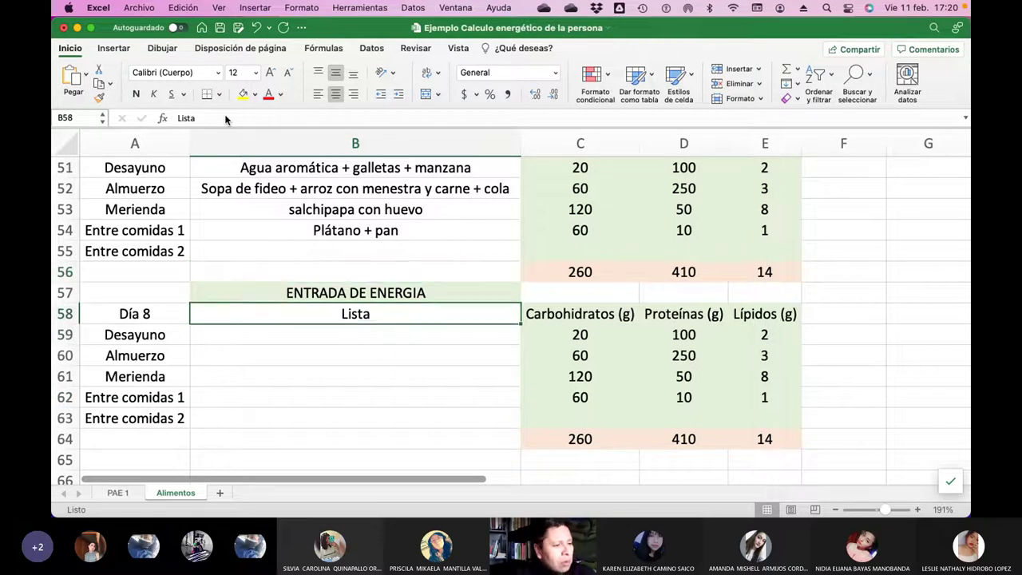
key("shift+Right")
key("shift+Right")
key("shift+Right")
key("shift+Down")
key("shift+Down")
key("shift+Down")
key("shift+Down")
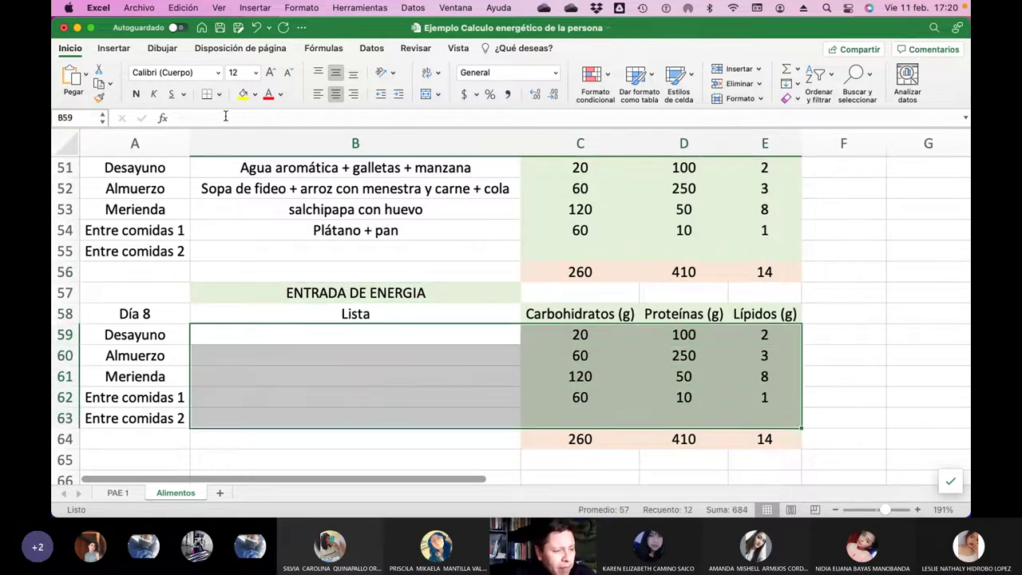
left_click(172, 7)
mouse_move(226, 159)
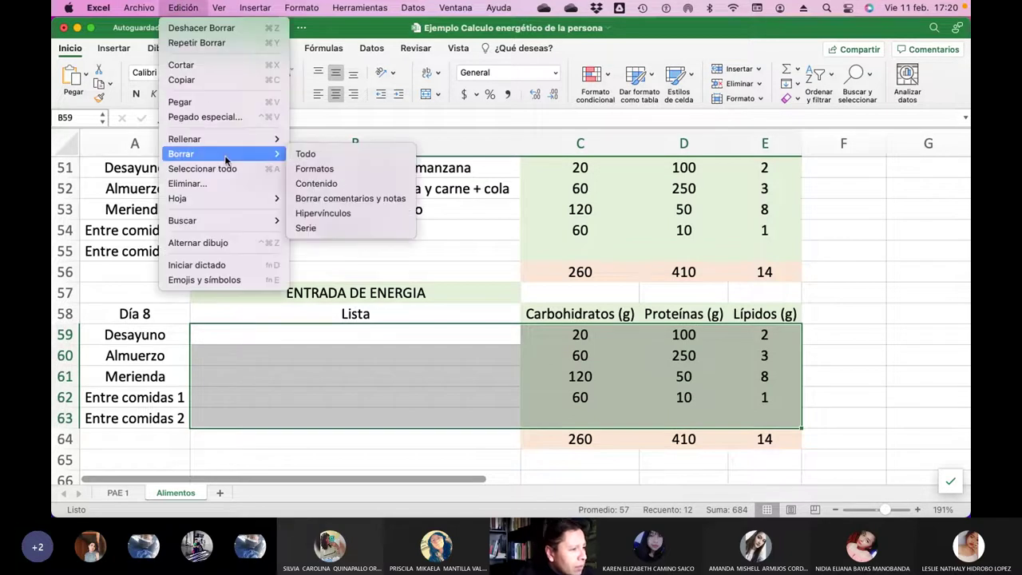
left_click(304, 155)
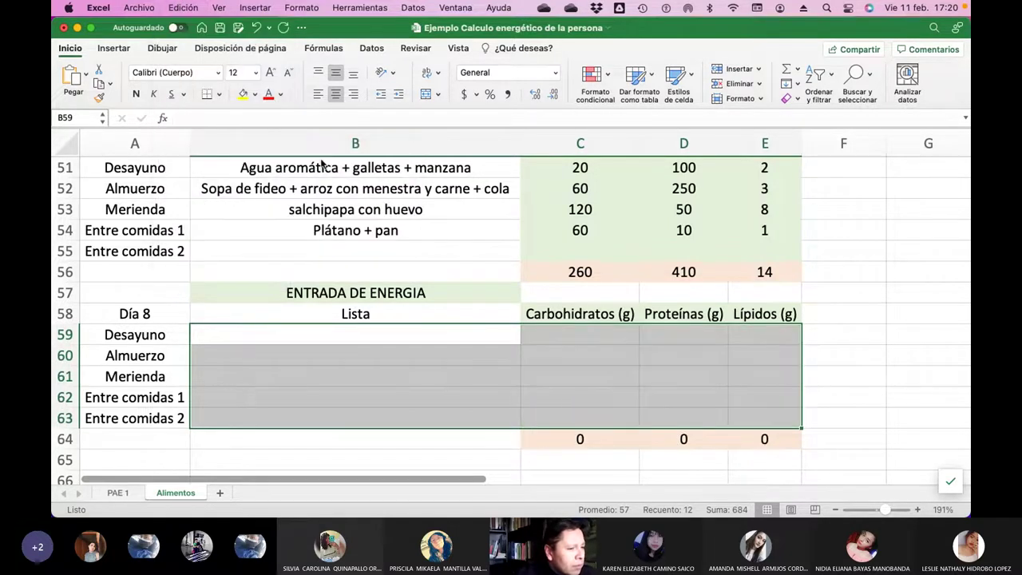
left_click(890, 354)
Clear all contents and formatting from the meal entry cells B51:E55 of the Día 7 table
scroll(727, 340, "up", 3)
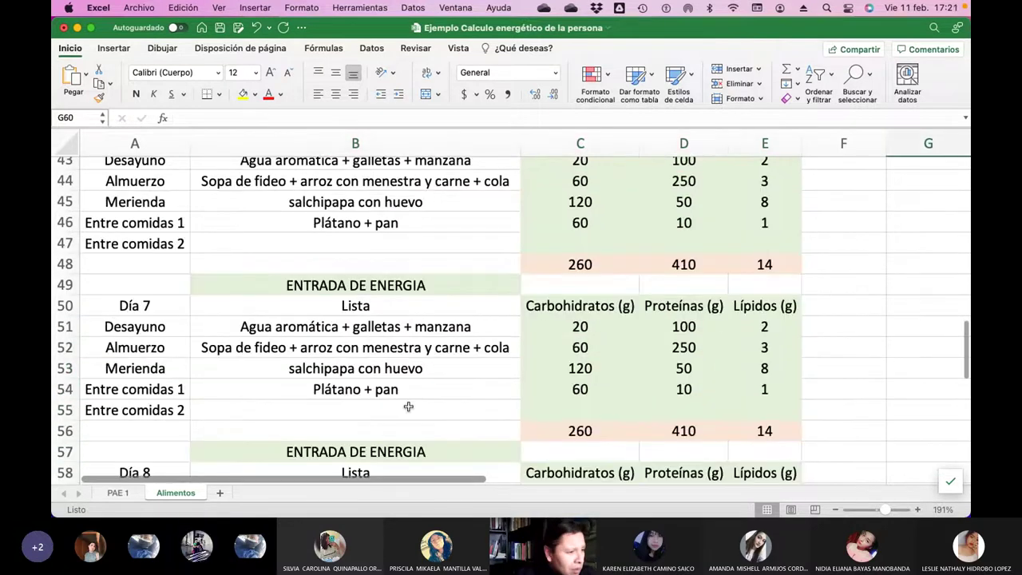
left_click(257, 328)
left_click_drag(258, 328, 753, 399)
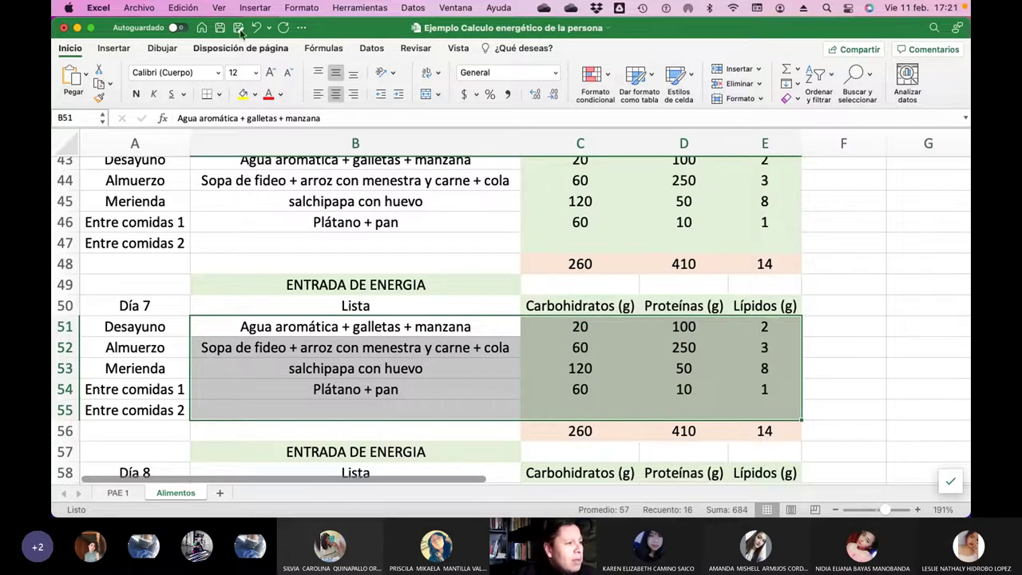
left_click(183, 8)
mouse_move(239, 153)
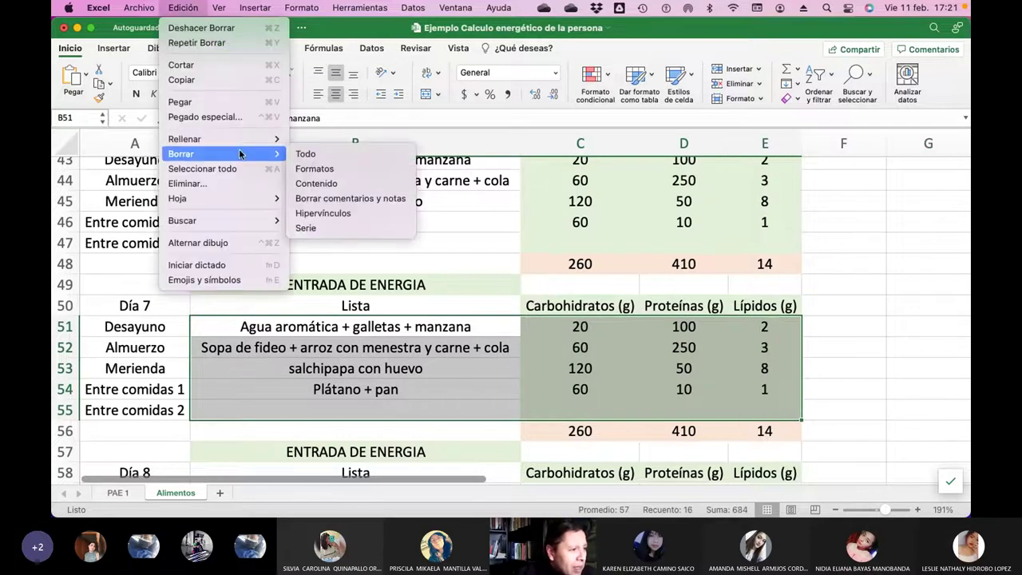
left_click(307, 154)
Clear all contents and formatting from the meal entry cells B43:E47 of the Día 6 table
scroll(263, 232, "up", 3)
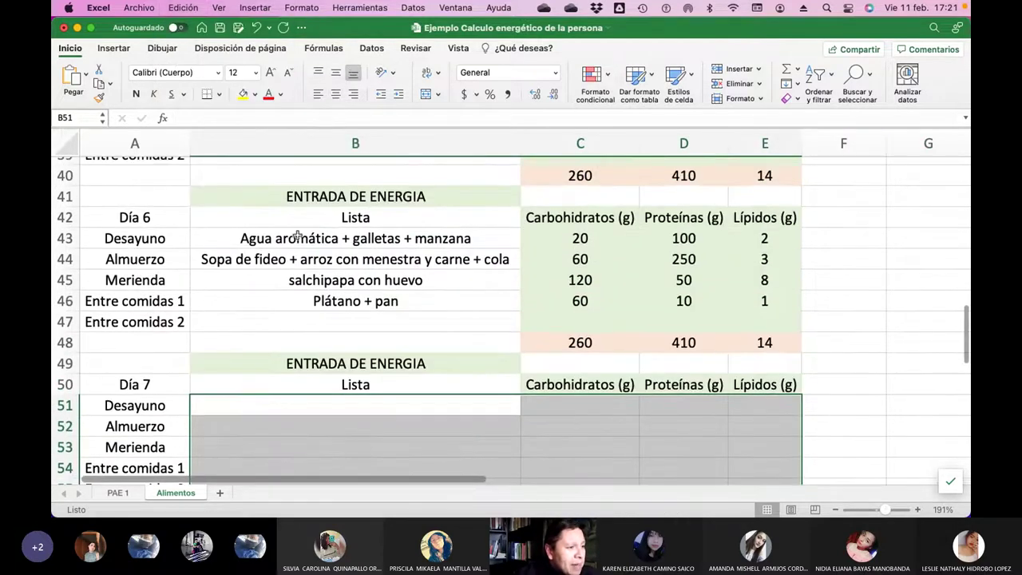
left_click_drag(255, 244, 763, 323)
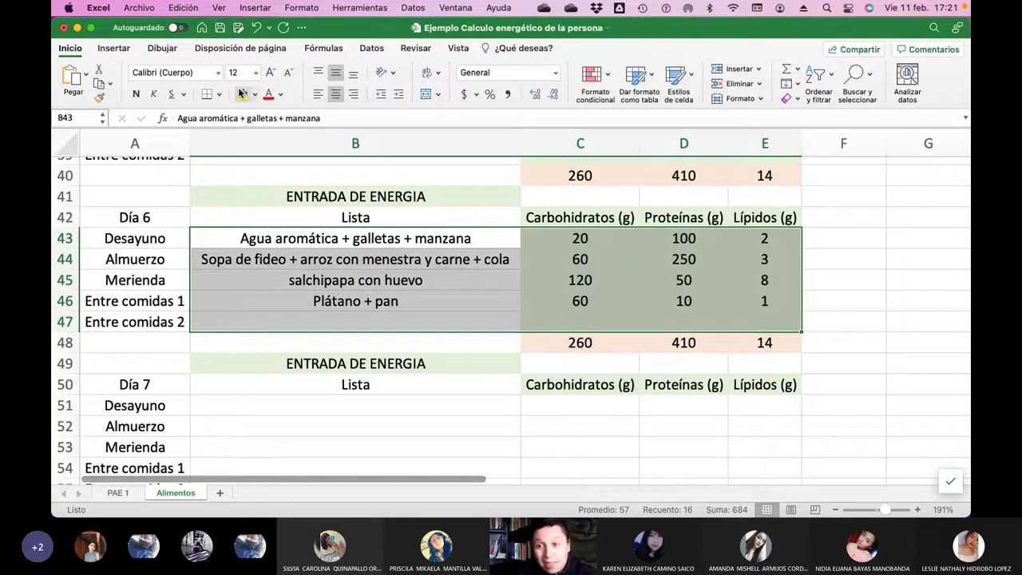
left_click(183, 7)
left_click(183, 8)
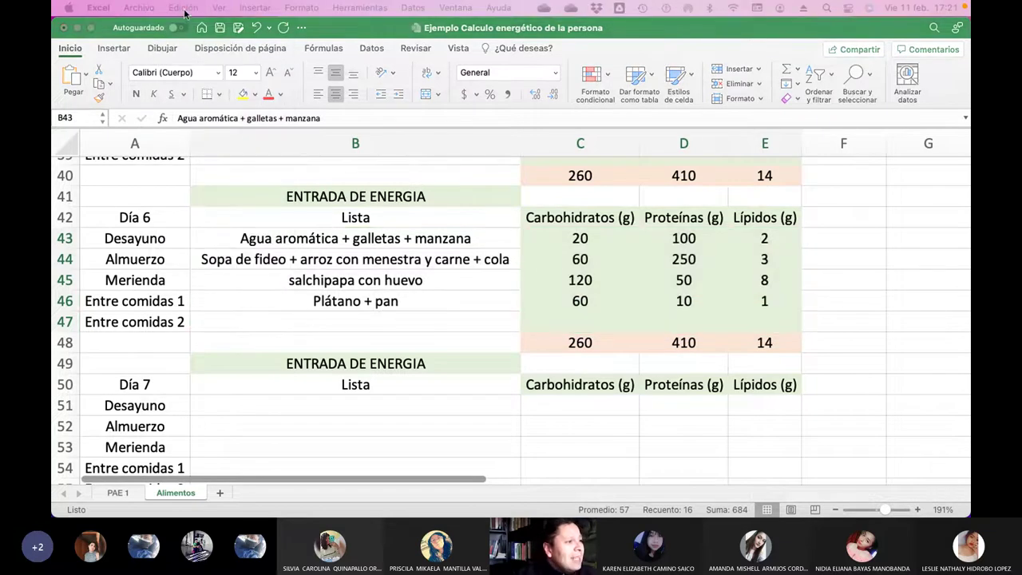
left_click(183, 8)
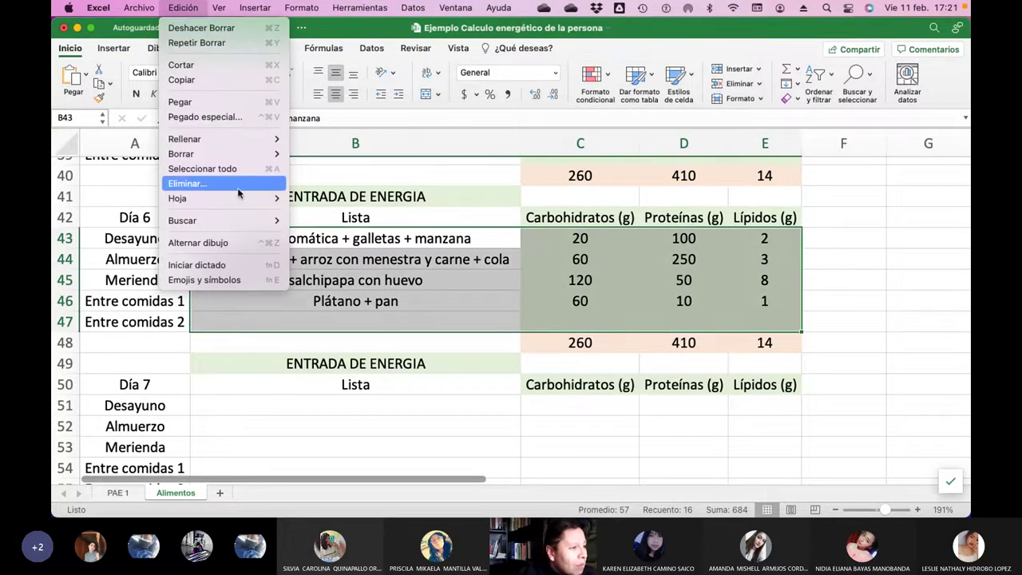
mouse_move(272, 153)
left_click(305, 154)
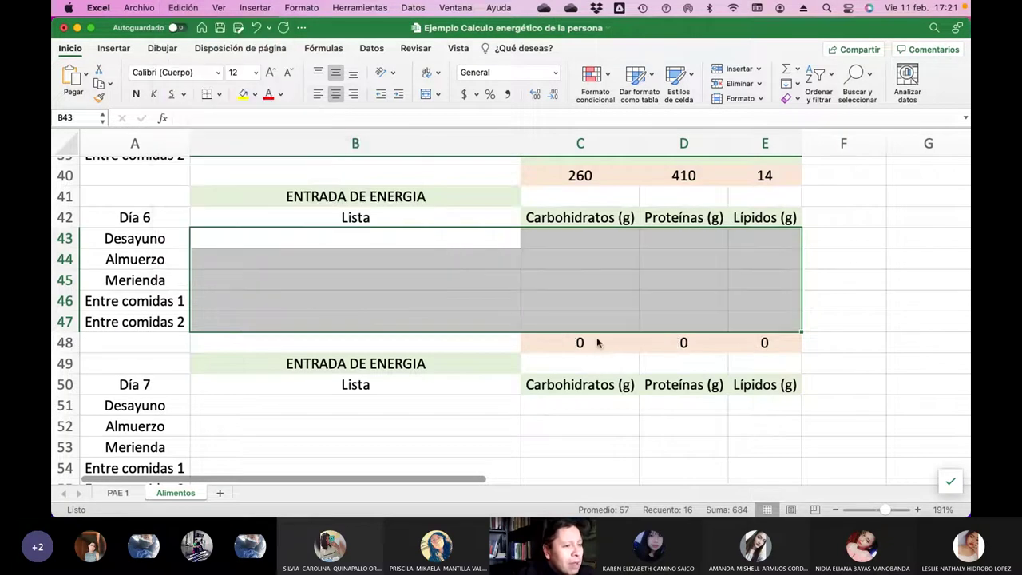
Clear all contents and formatting from the meal entry cells B35:E39 of the Día 5 table
scroll(596, 343, "up", 6)
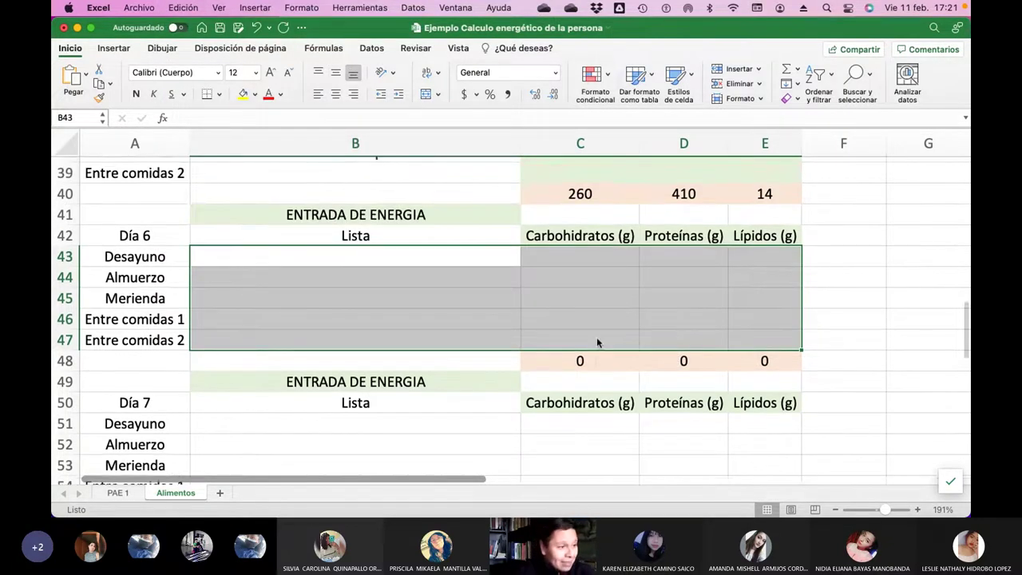
left_click_drag(214, 320, 757, 402)
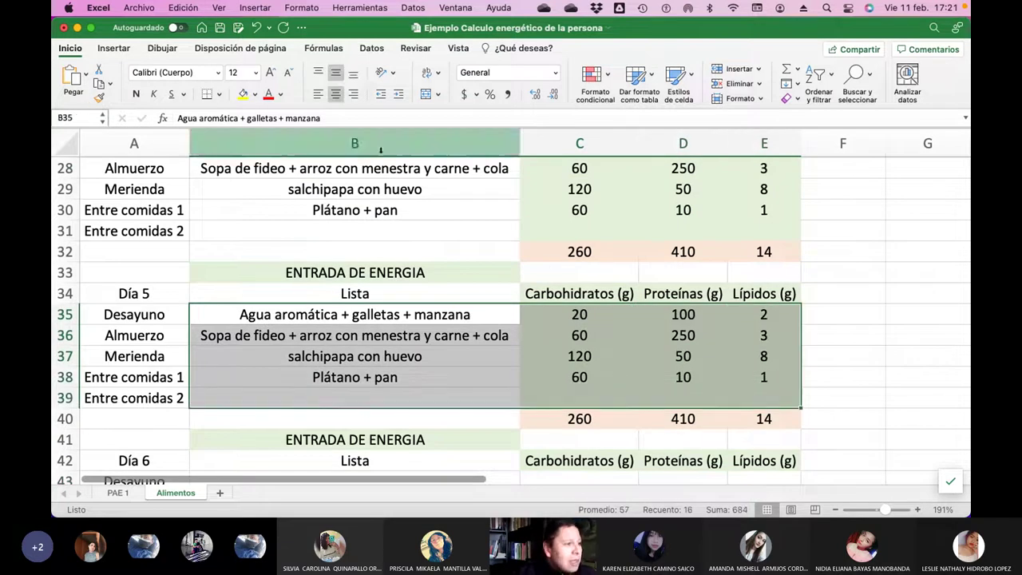
left_click(183, 6)
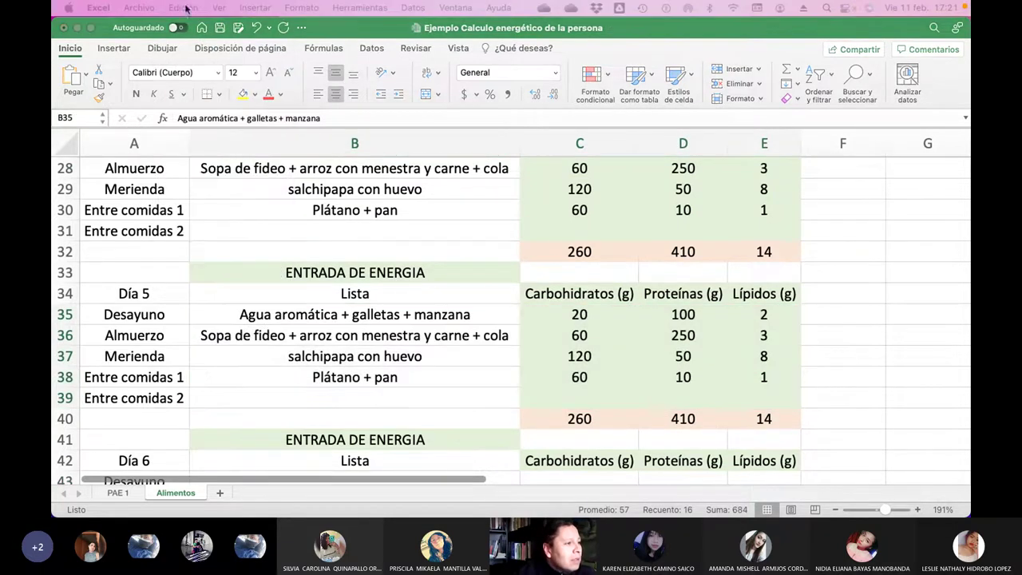
left_click(183, 8)
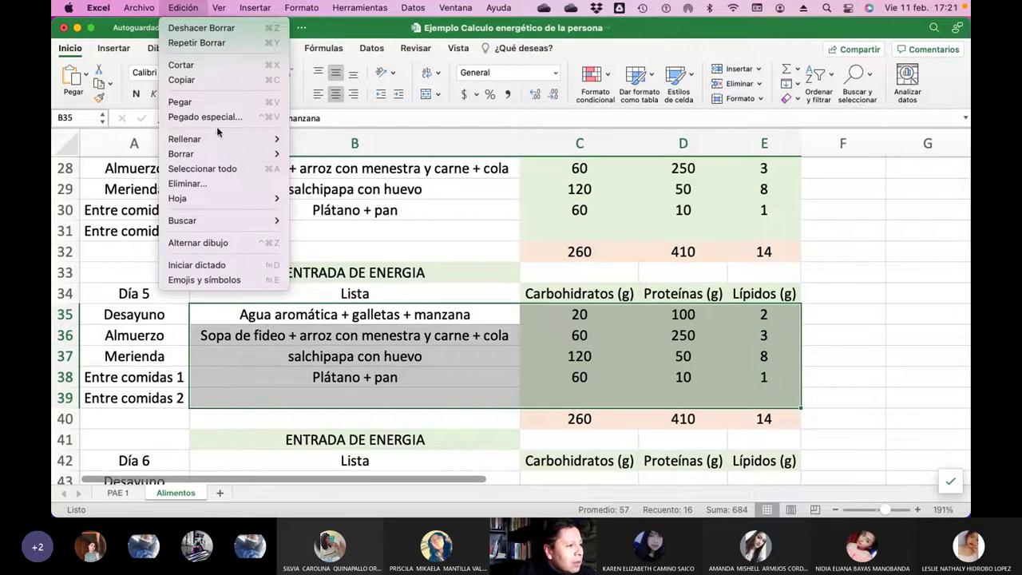
mouse_move(206, 152)
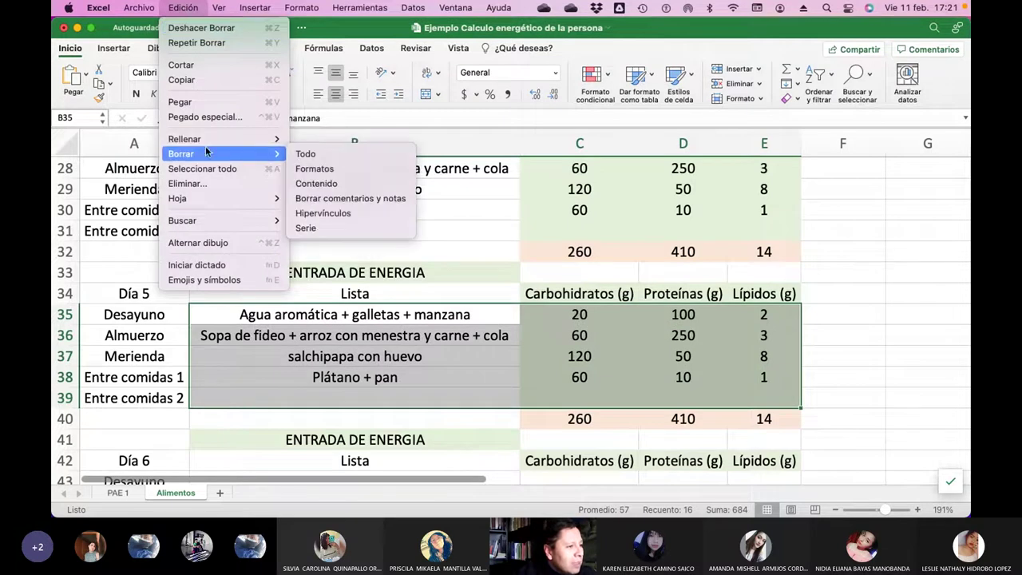
left_click(316, 160)
Clear all contents and formatting from the meal entry cells B27:E31 of the Día 4 table
scroll(245, 314, "up", 5)
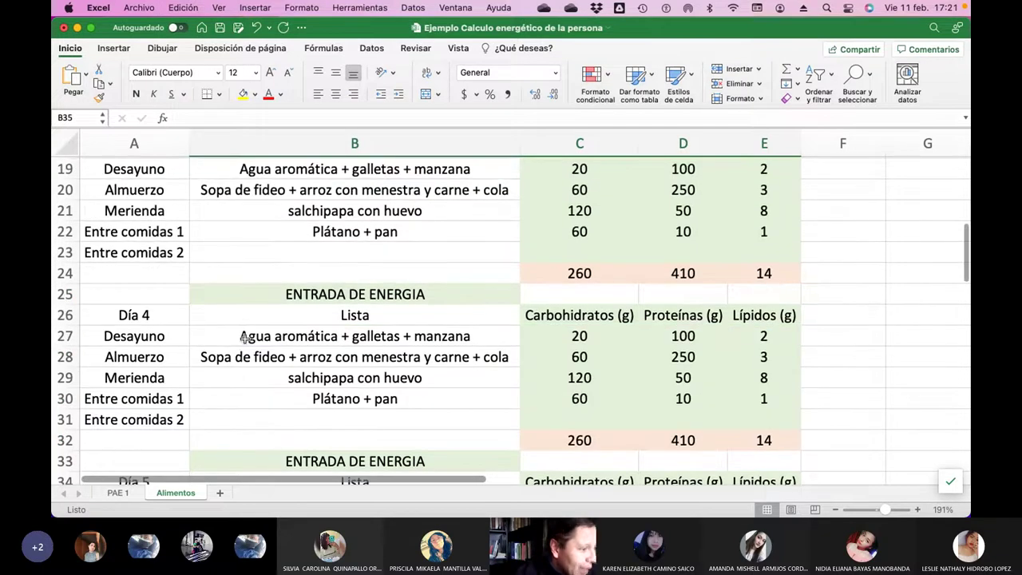
left_click_drag(244, 337, 746, 412)
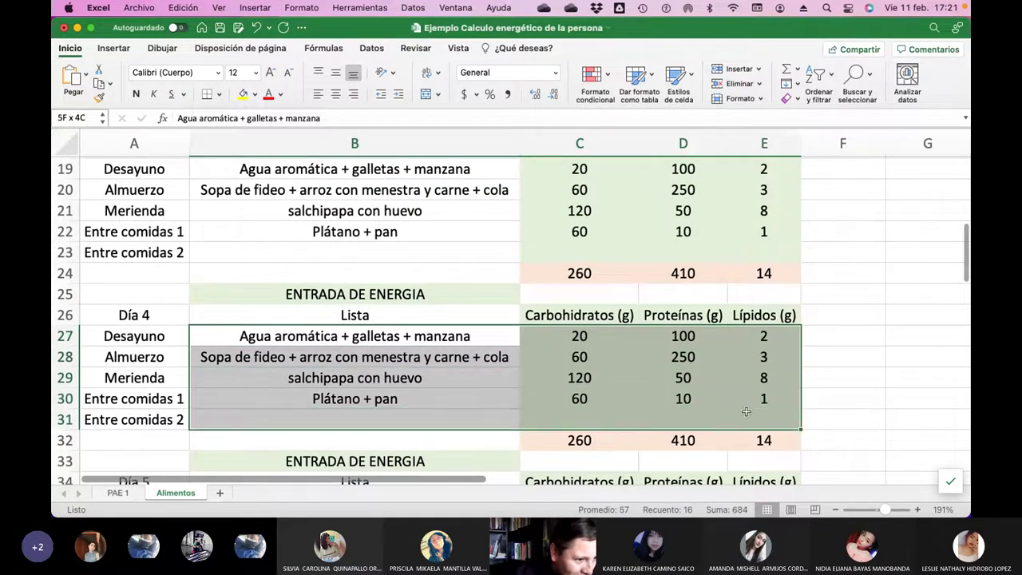
left_click(195, 7)
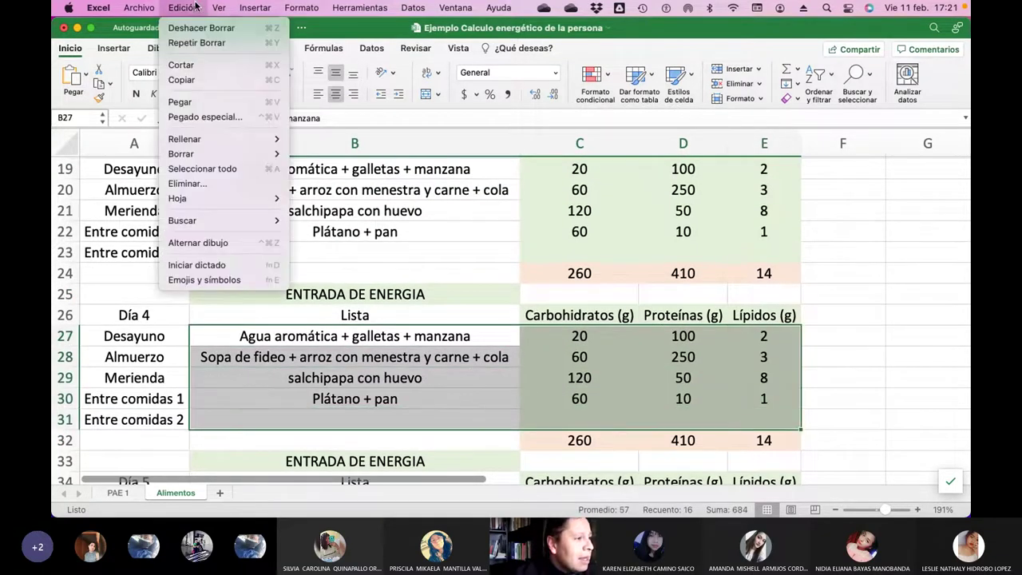
mouse_move(222, 154)
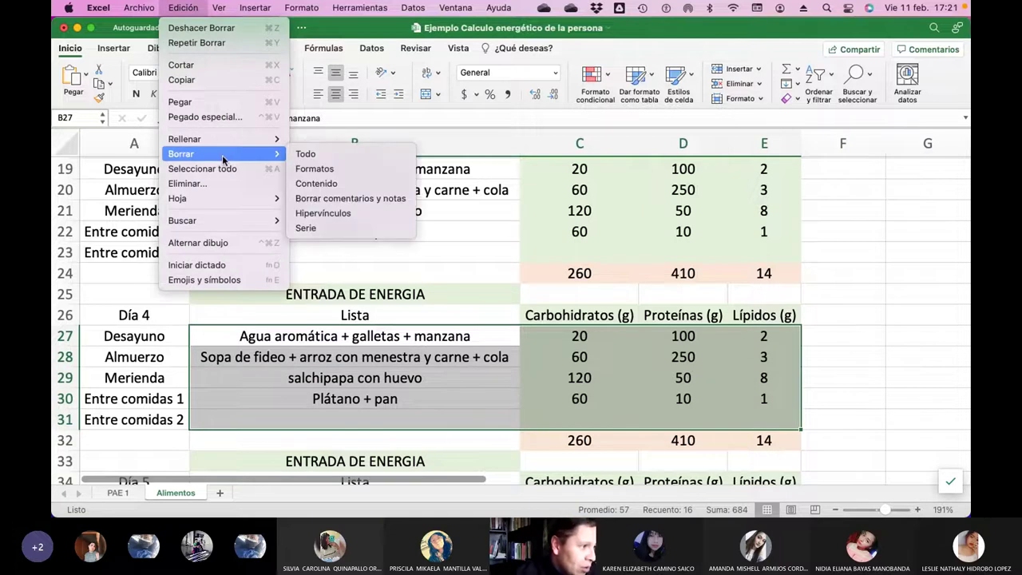
left_click(309, 153)
Clear all contents and formatting from the meal entry cells B19:E23 of the Día 3 table
scroll(438, 245, "up", 5)
left_click_drag(207, 279, 739, 363)
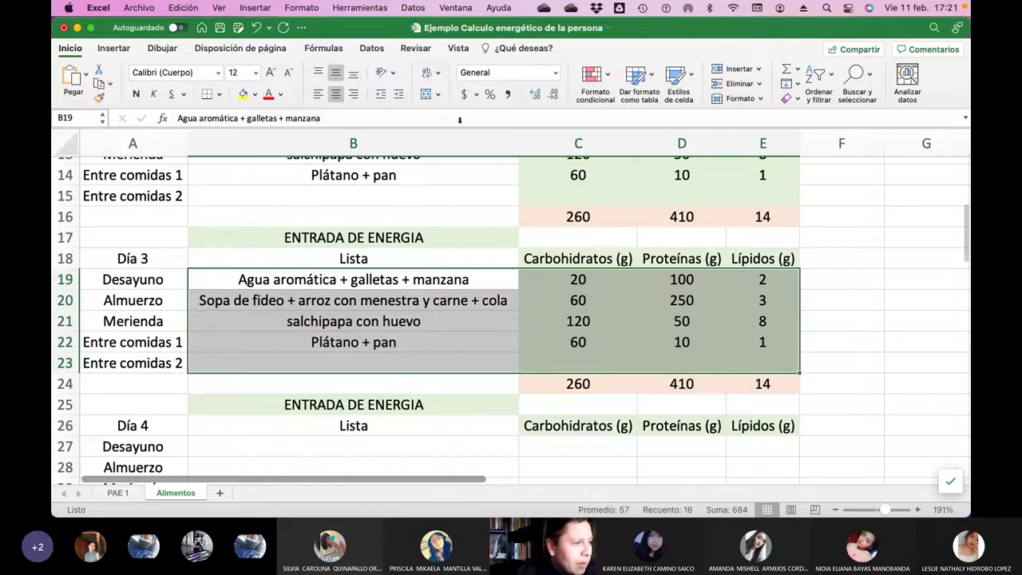
left_click(192, 10)
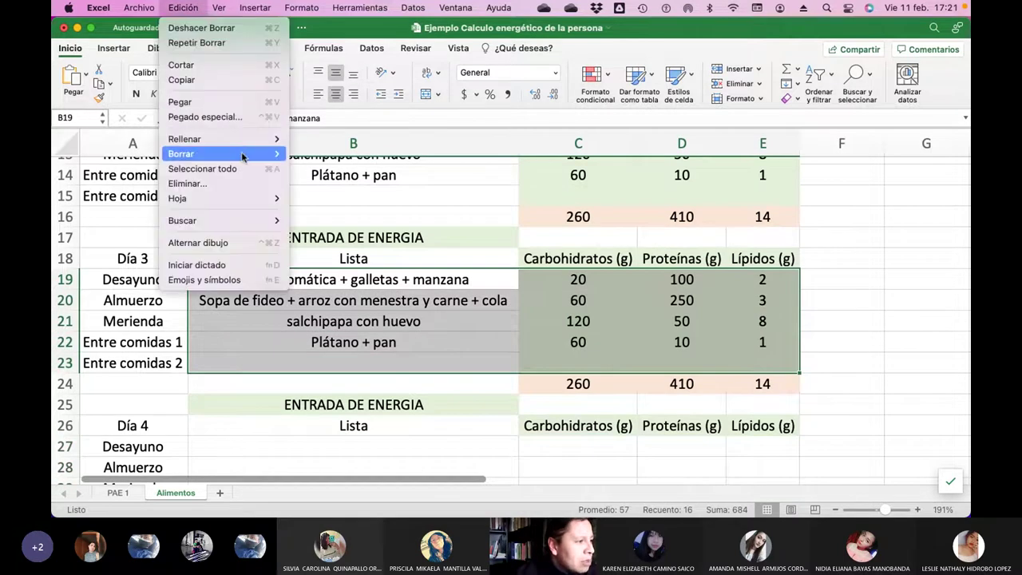
mouse_move(240, 154)
left_click(317, 154)
Clear all contents and formatting from the meal entry cells B11:E15 of the Día 2 table
scroll(506, 344, "up", 5)
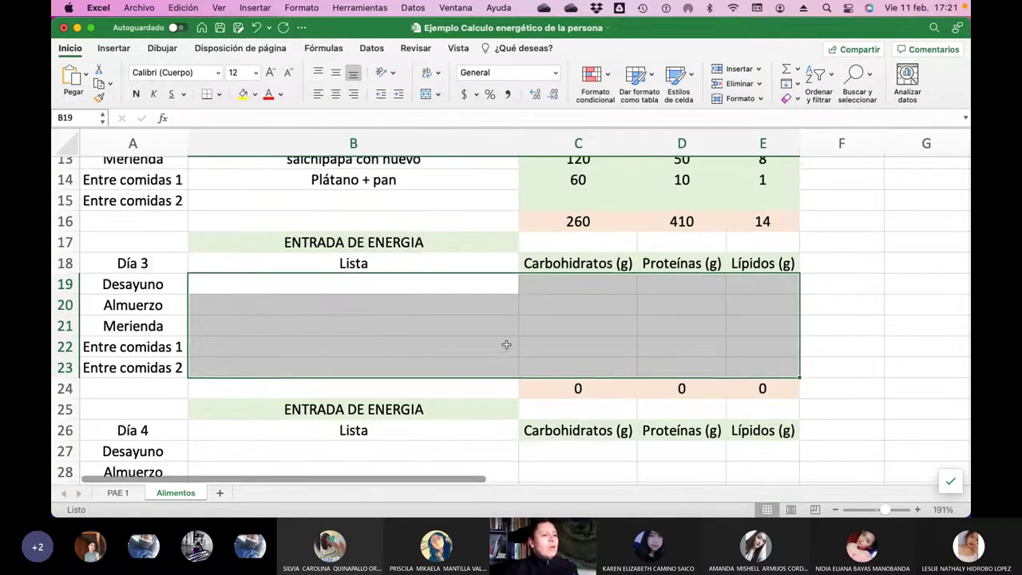
left_click_drag(217, 237, 727, 311)
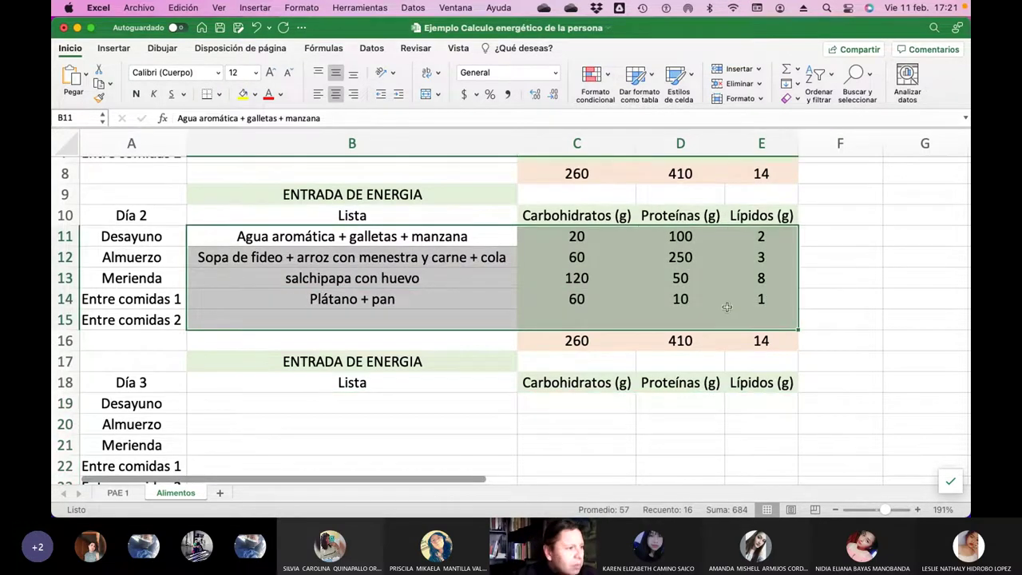
left_click(182, 8)
left_click(182, 9)
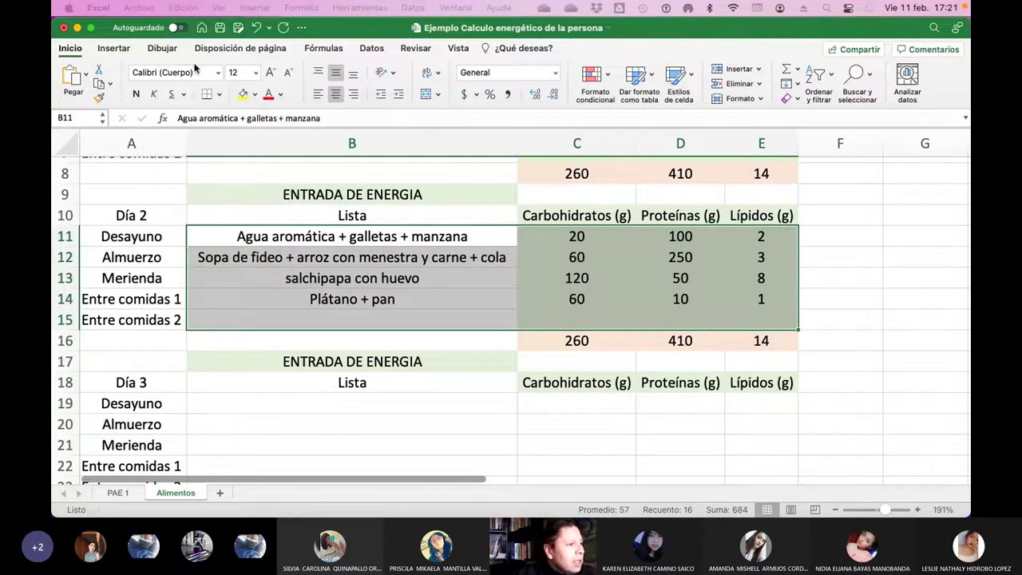
left_click(183, 8)
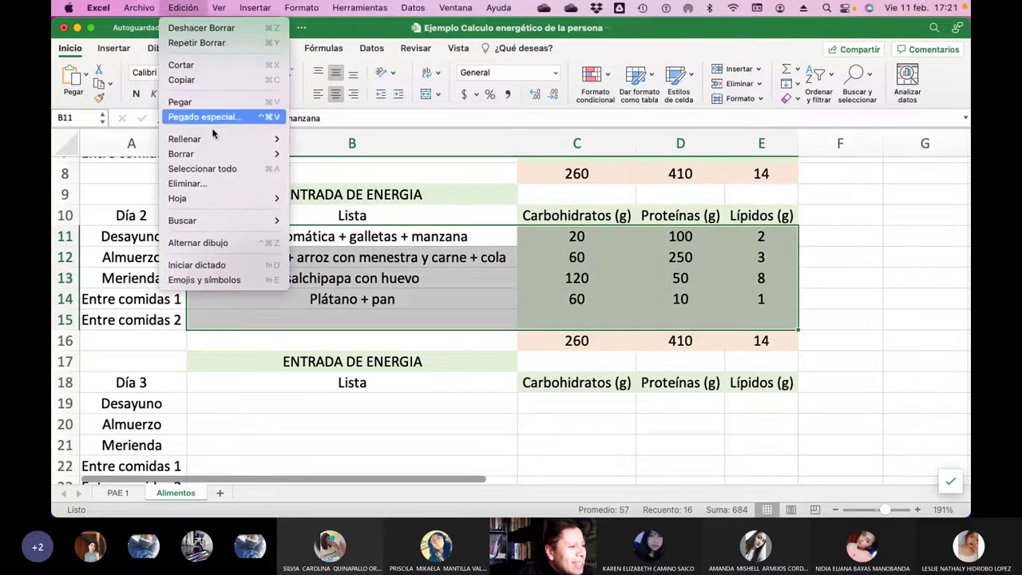
mouse_move(214, 154)
left_click(315, 152)
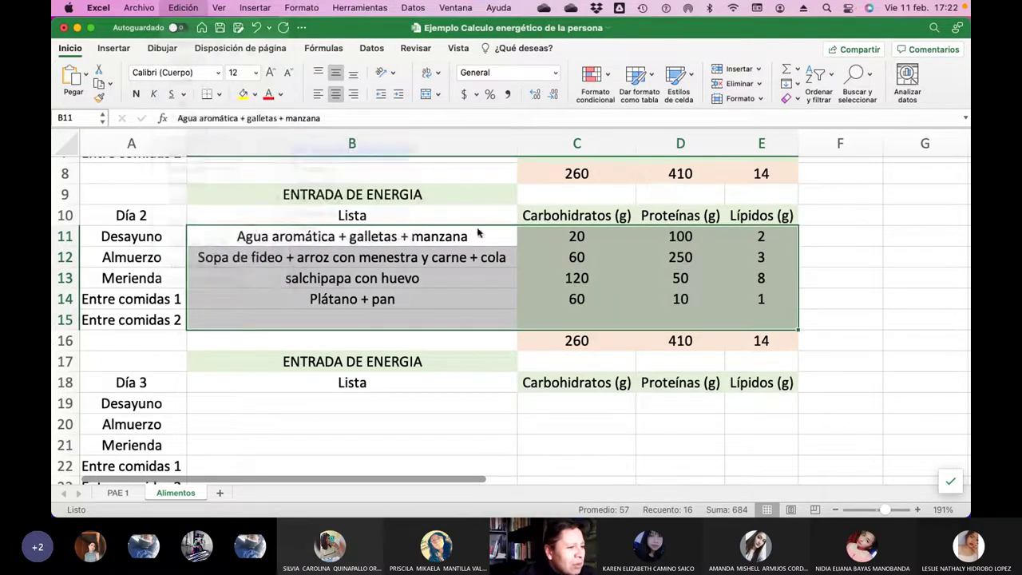
Clear all contents and formatting from the meal entry cells B3:E7 of the Día 1 table and save the workbook
scroll(399, 264, "up", 3)
left_click_drag(240, 211, 761, 293)
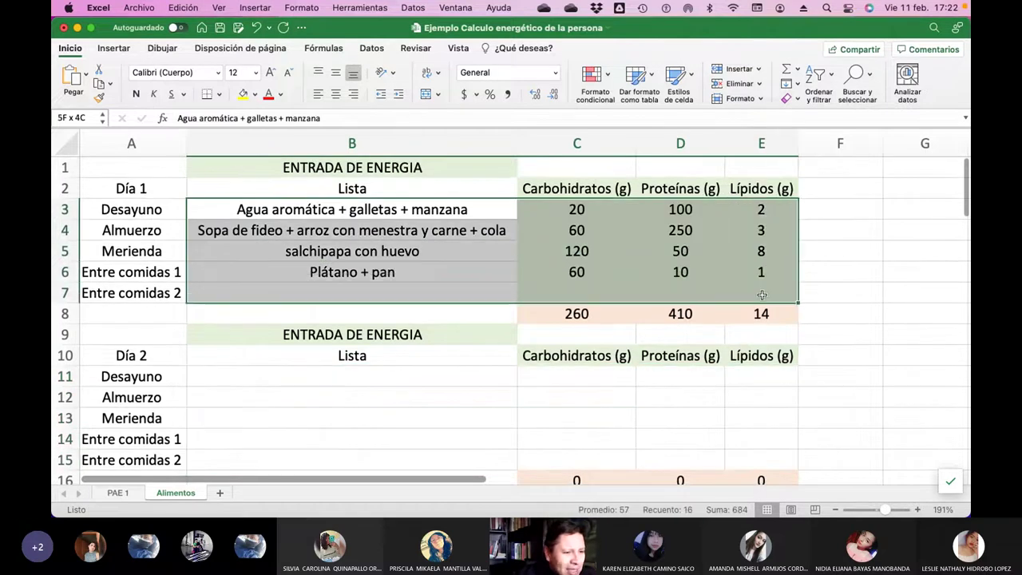
left_click(182, 8)
mouse_move(192, 153)
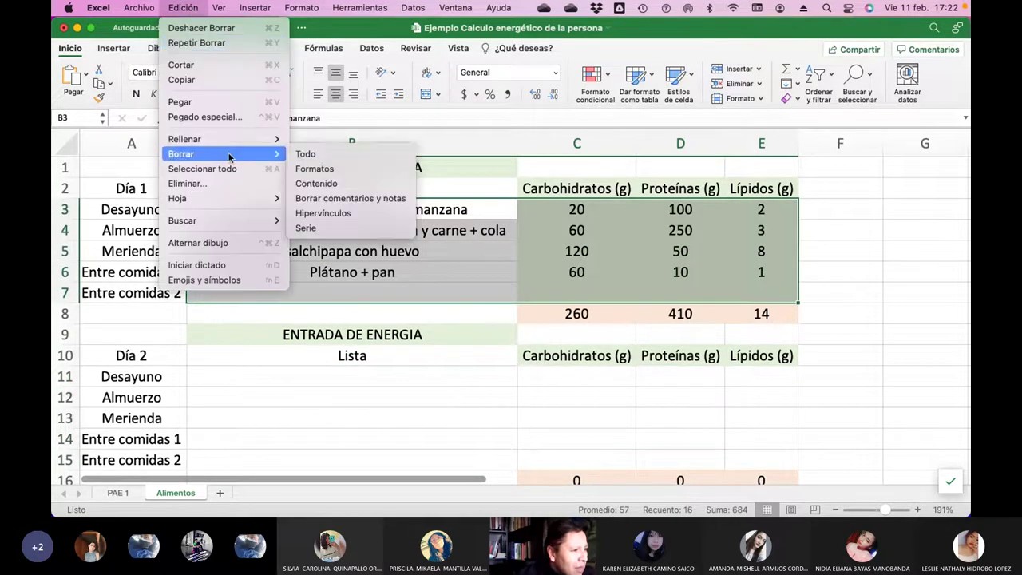
left_click(319, 154)
left_click(848, 312)
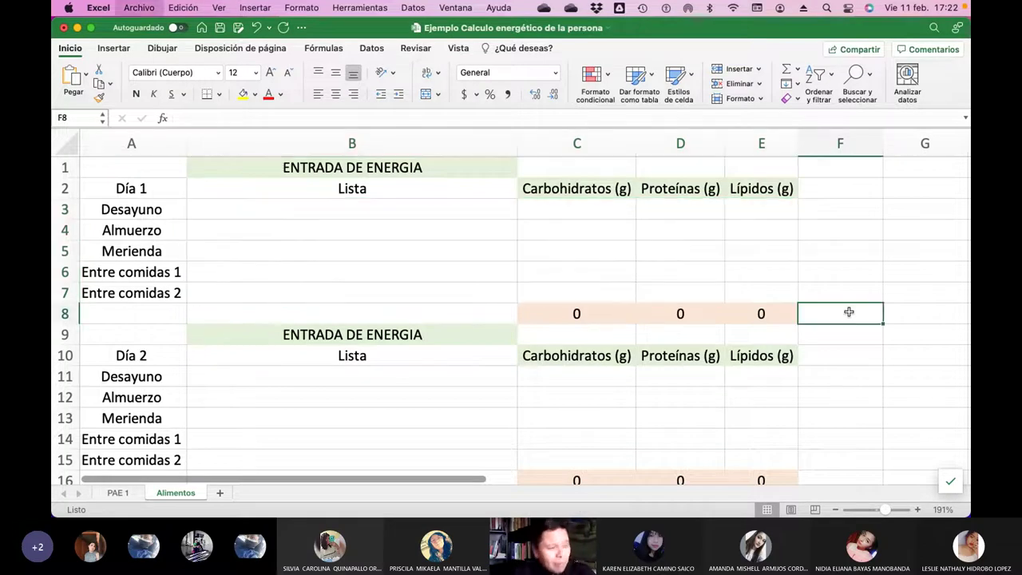
key("super+s")
Copy the activity and time columns A25:B32 of the SALIDA DE ENERGIA POR ACTIVIDAD table on the PAE 1 sheet
left_click(118, 493)
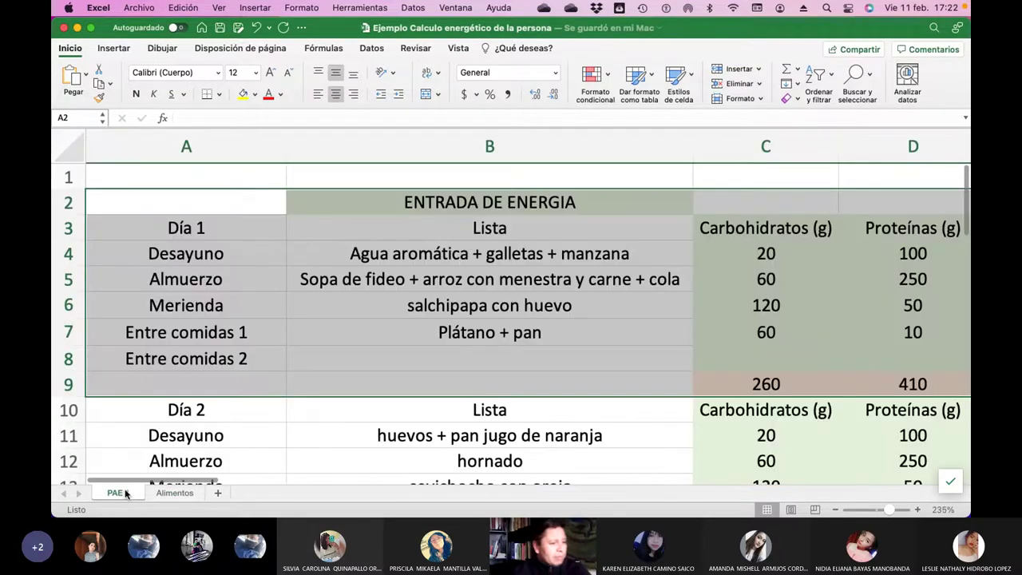
scroll(214, 415, "down", 5)
scroll(215, 415, "down", 3)
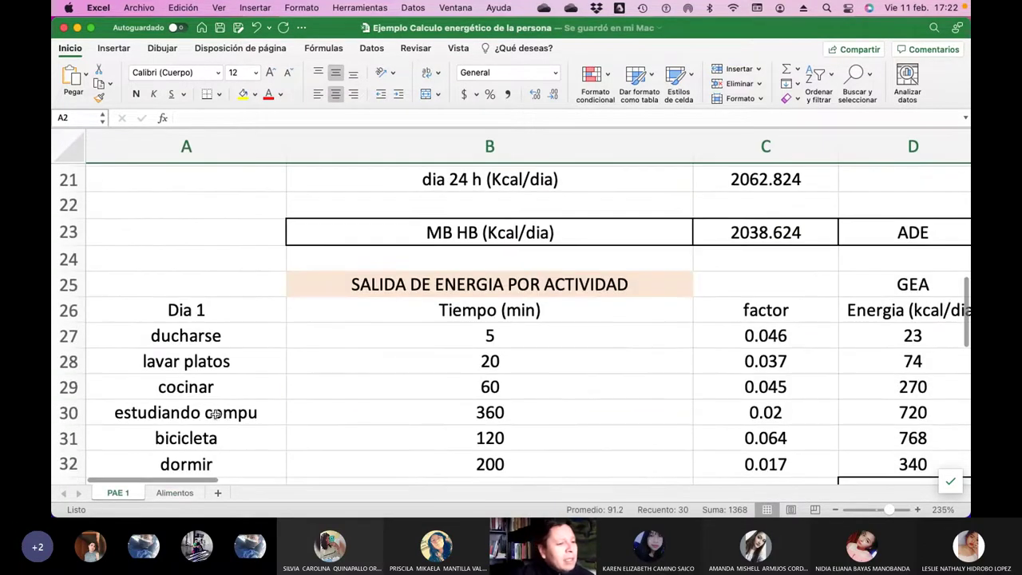
scroll(215, 413, "up", 1)
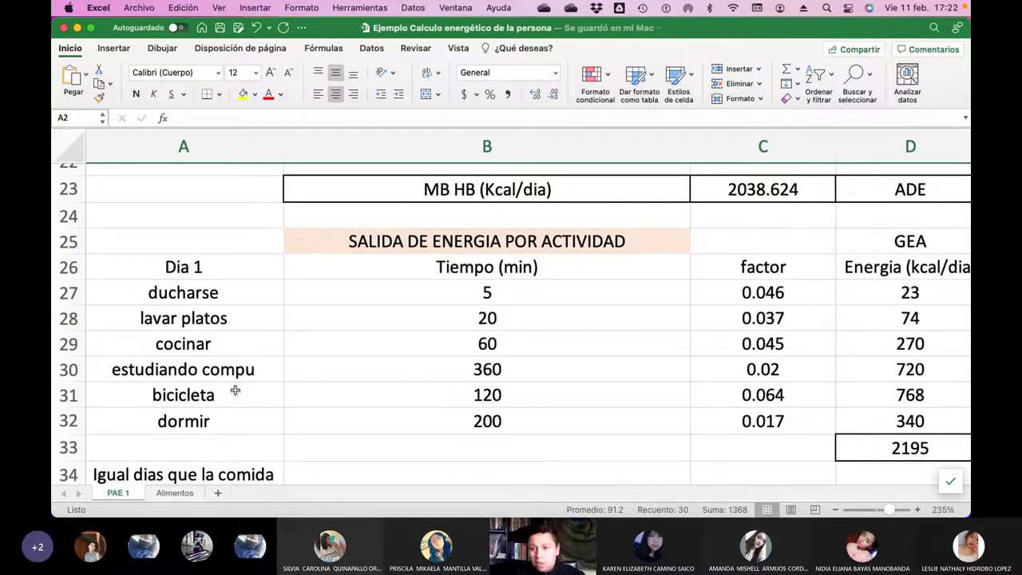
scroll(236, 389, "down", 2)
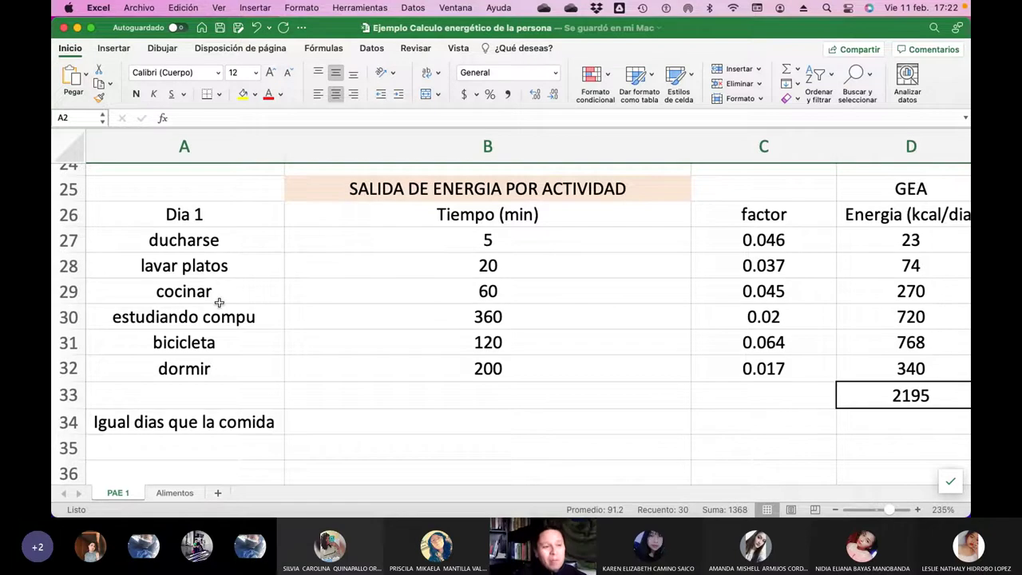
left_click_drag(197, 192, 479, 369)
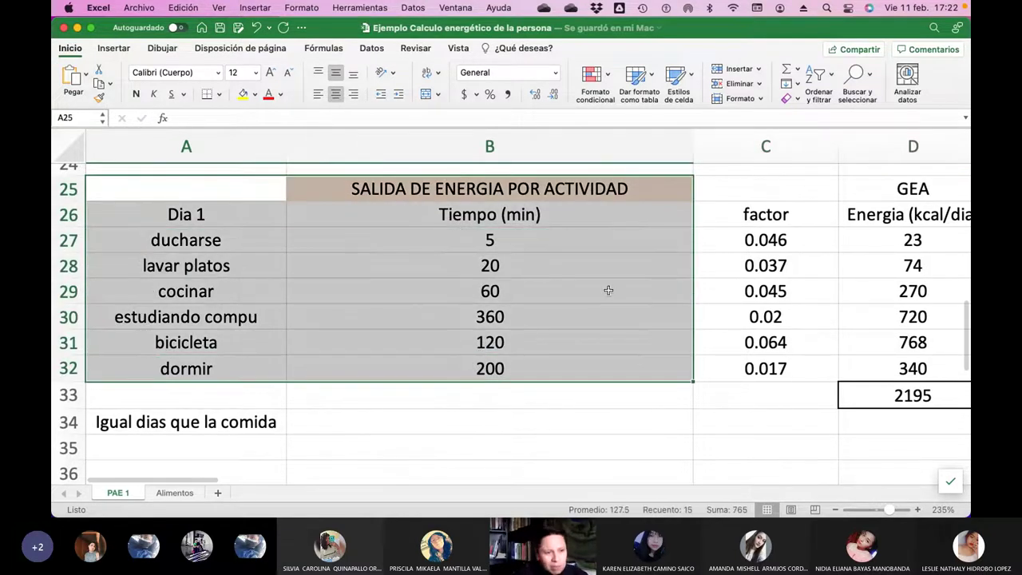
scroll(730, 282, "right", 3)
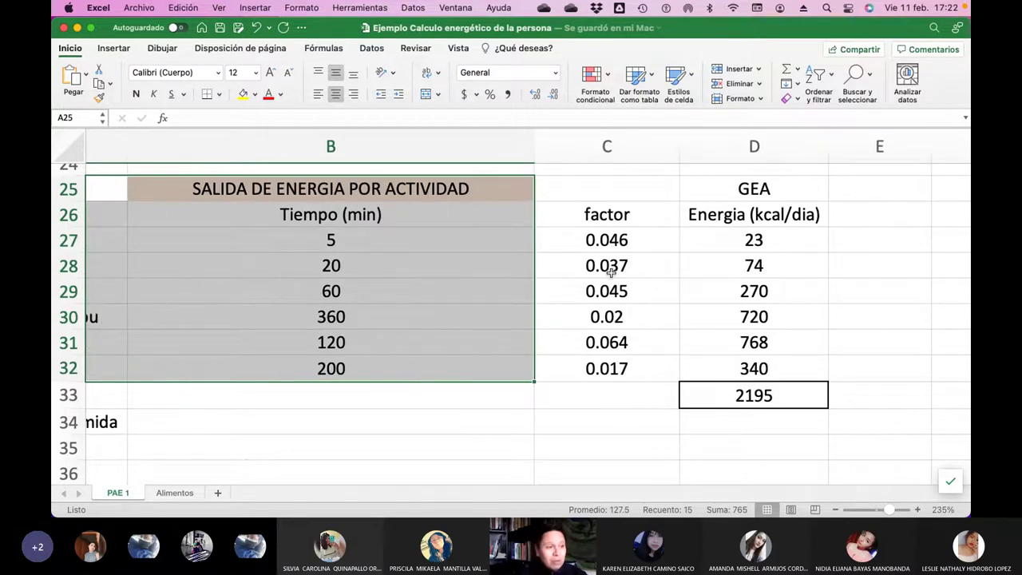
scroll(606, 273, "left", 3)
scroll(559, 283, "right", 1)
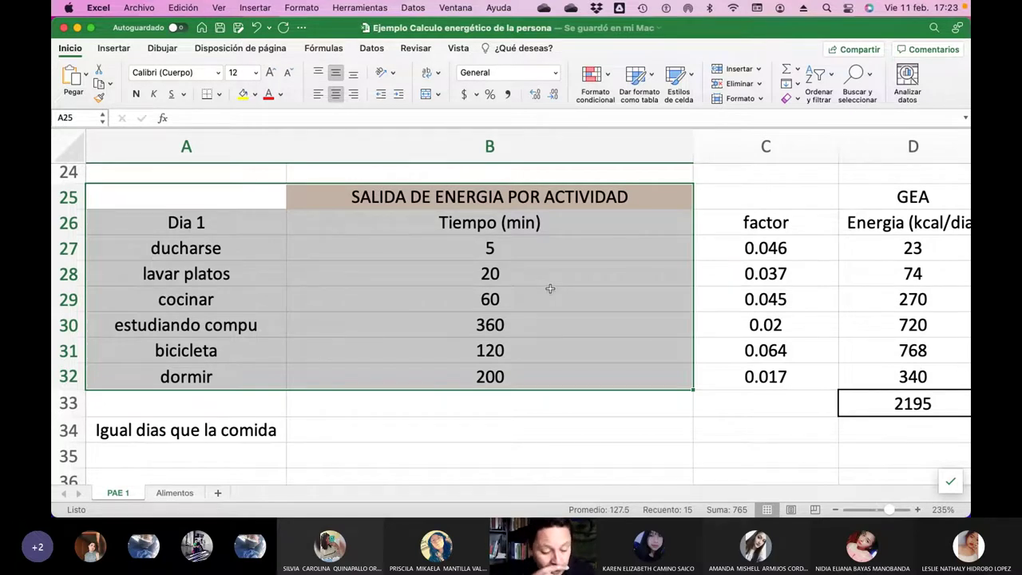
key("super+c")
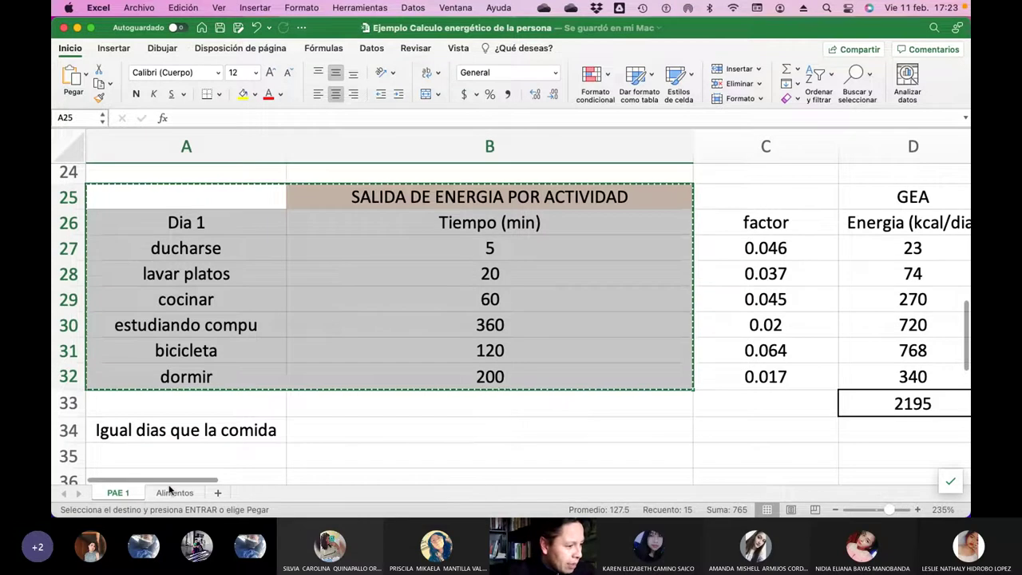
Add a new sheet after Alimentos and name it Actividades
left_click(175, 493)
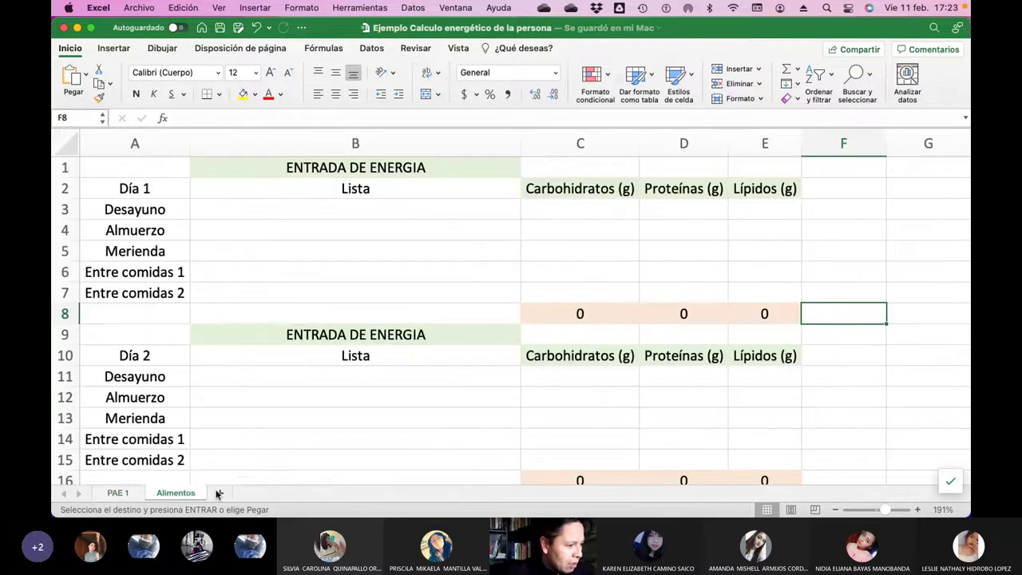
left_click(217, 494)
right_click(223, 493)
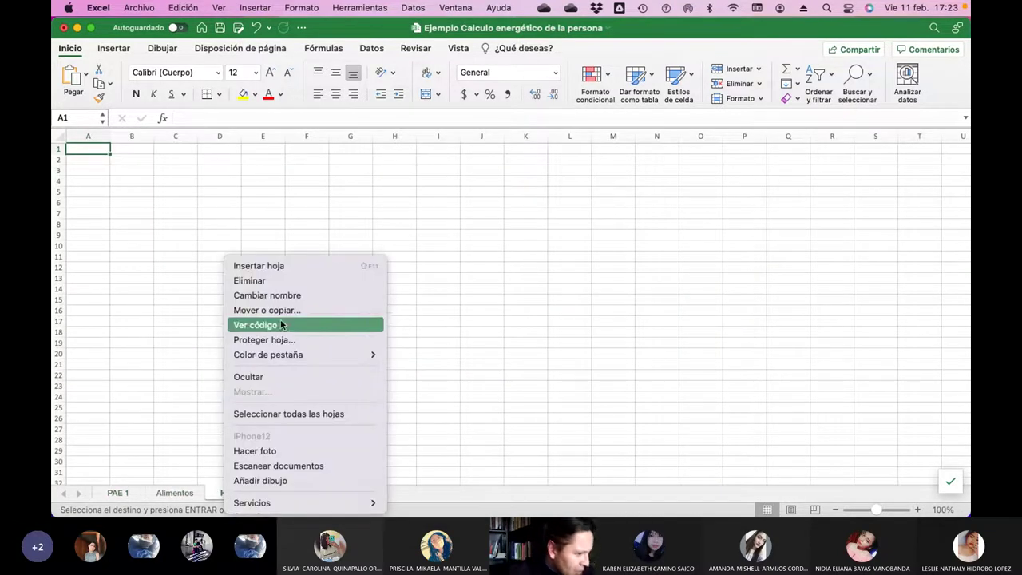
left_click(279, 298)
type("Ac")
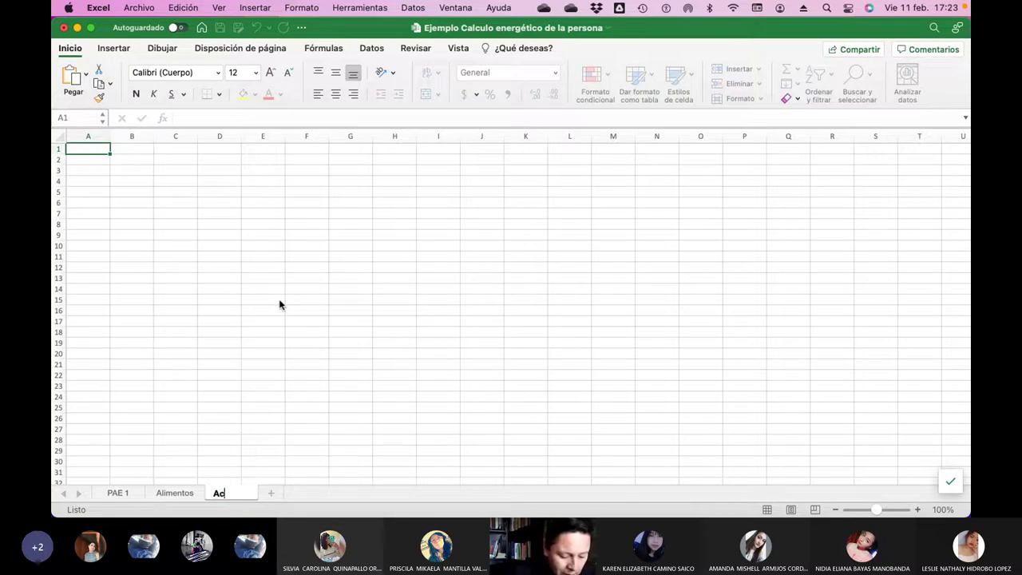
type("tividades")
key("Return")
Paste the copied activity table at A1 of the Actividades sheet and fit the column widths to their contents
key("super+c")
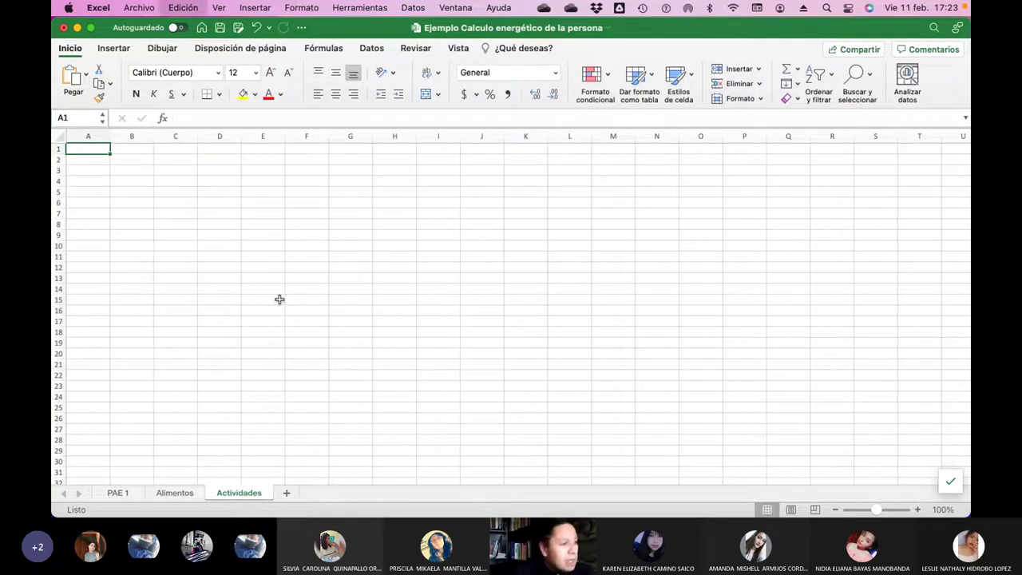
key("super+v")
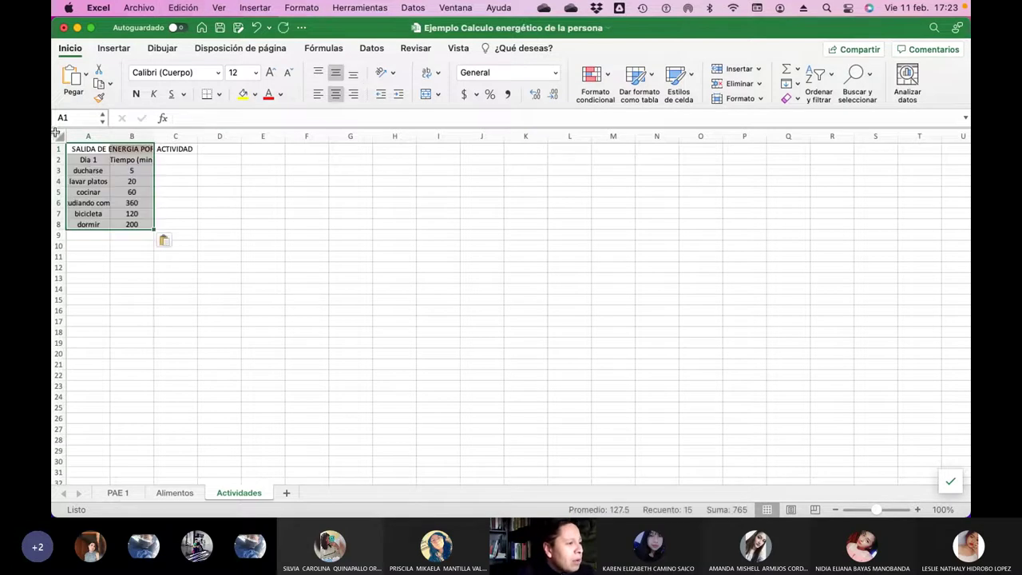
key("super+a")
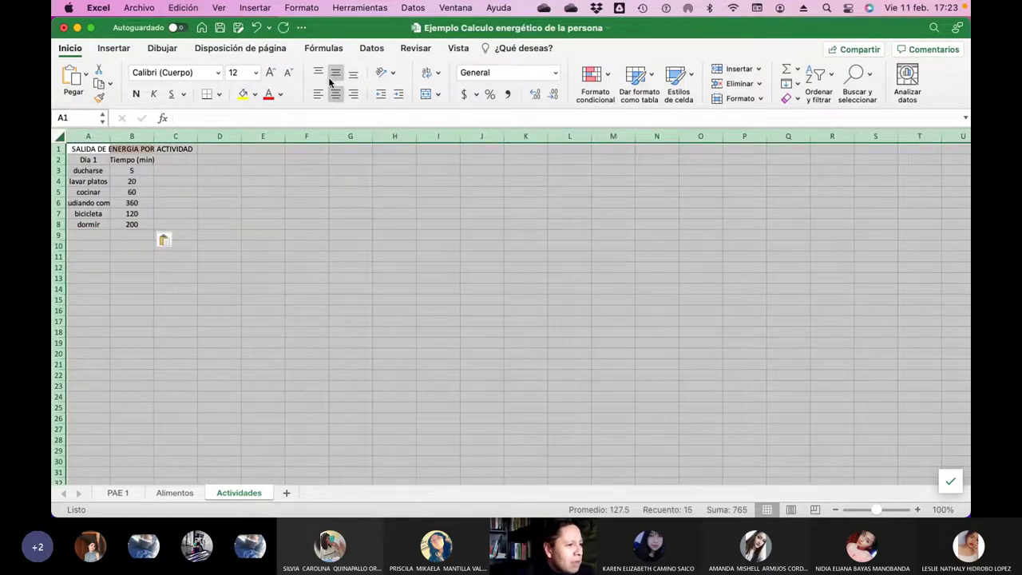
left_click_drag(109, 135, 111, 135)
double_click(110, 135)
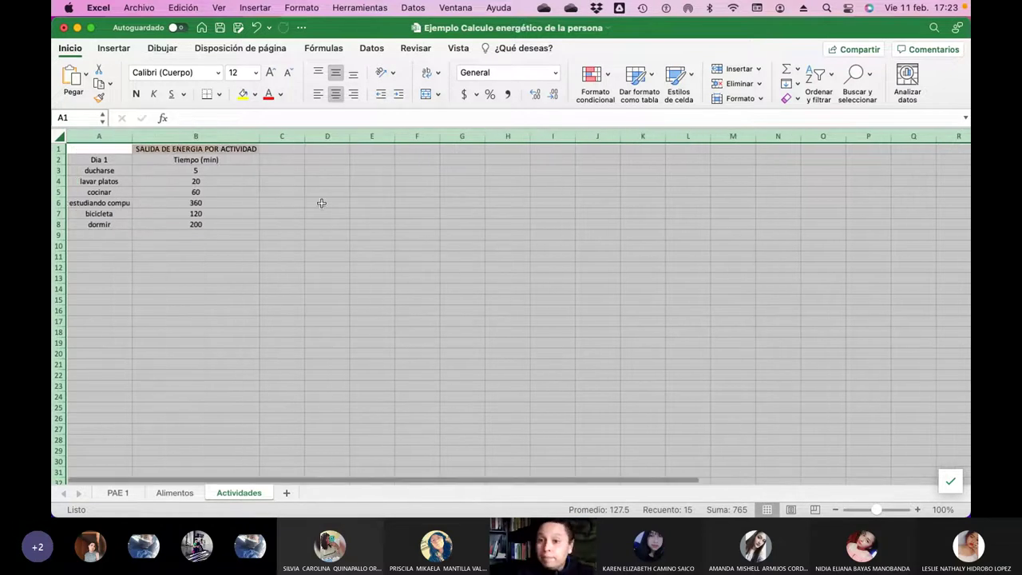
left_click(223, 255)
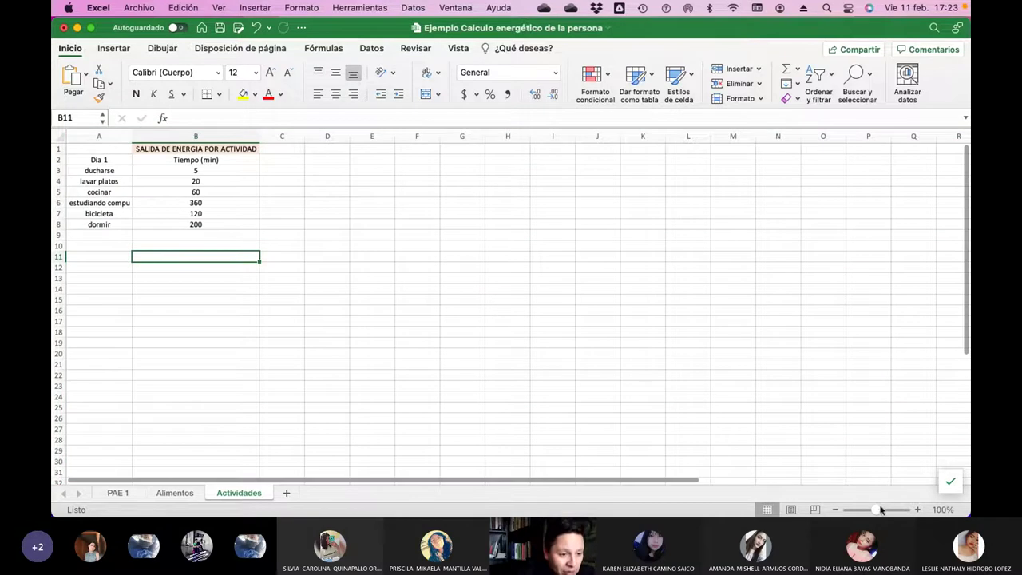
left_click_drag(878, 511, 886, 510)
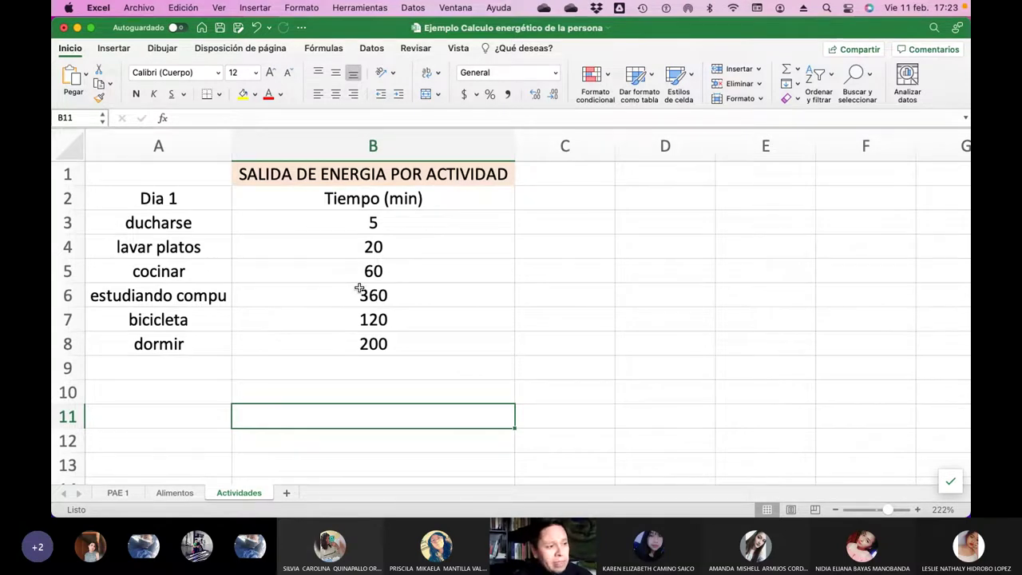
Copy the Dia 1 activity block A2:B8 to A10 and relabel the copy as Dia 2
left_click_drag(143, 200, 345, 341)
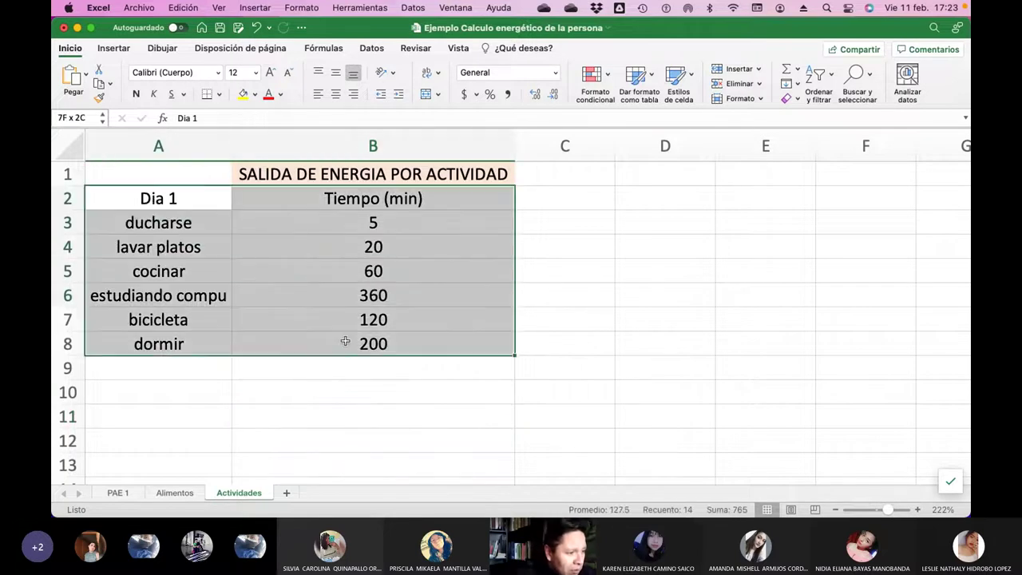
key("super+c")
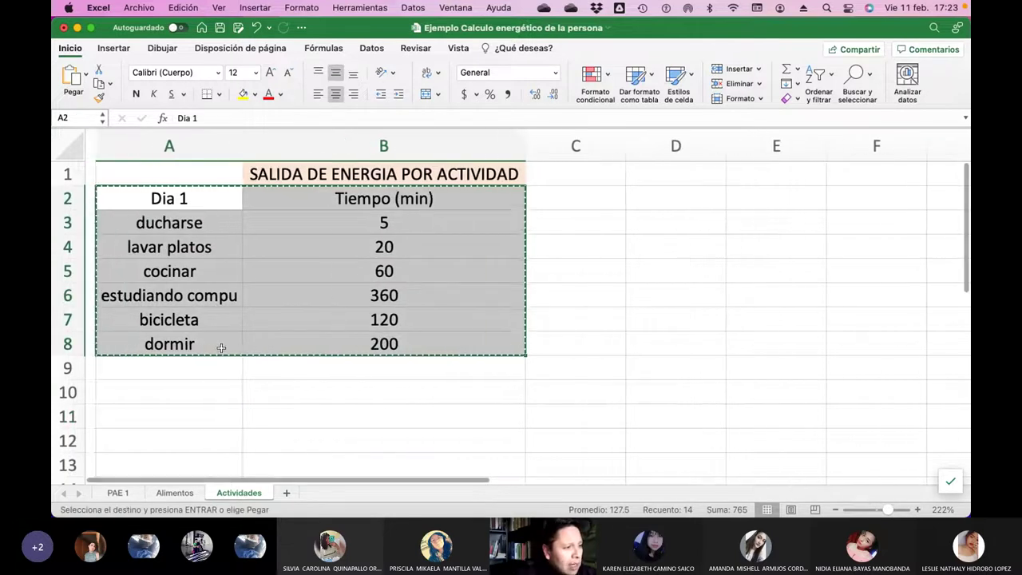
scroll(221, 348, "right", 1)
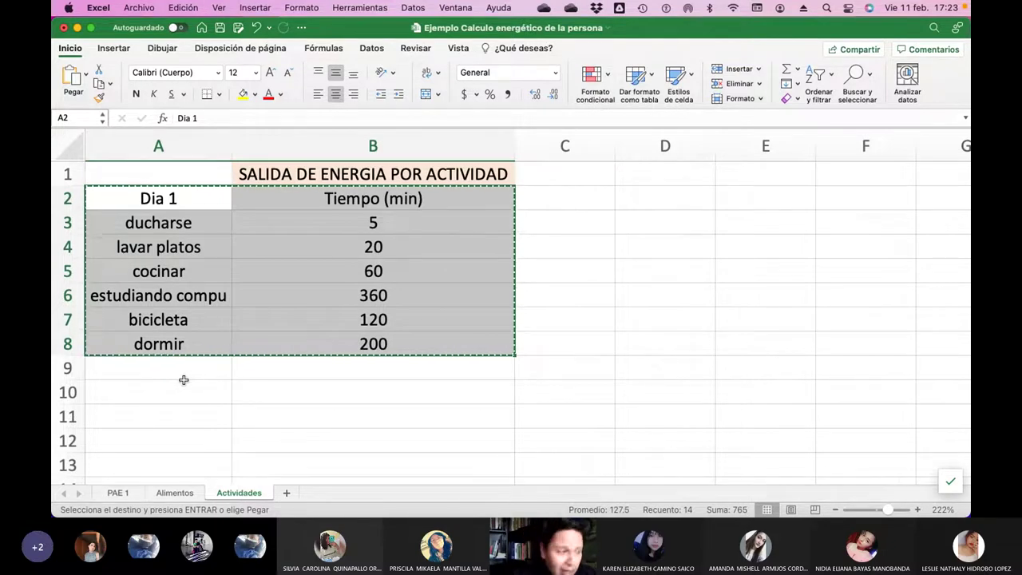
left_click(181, 388)
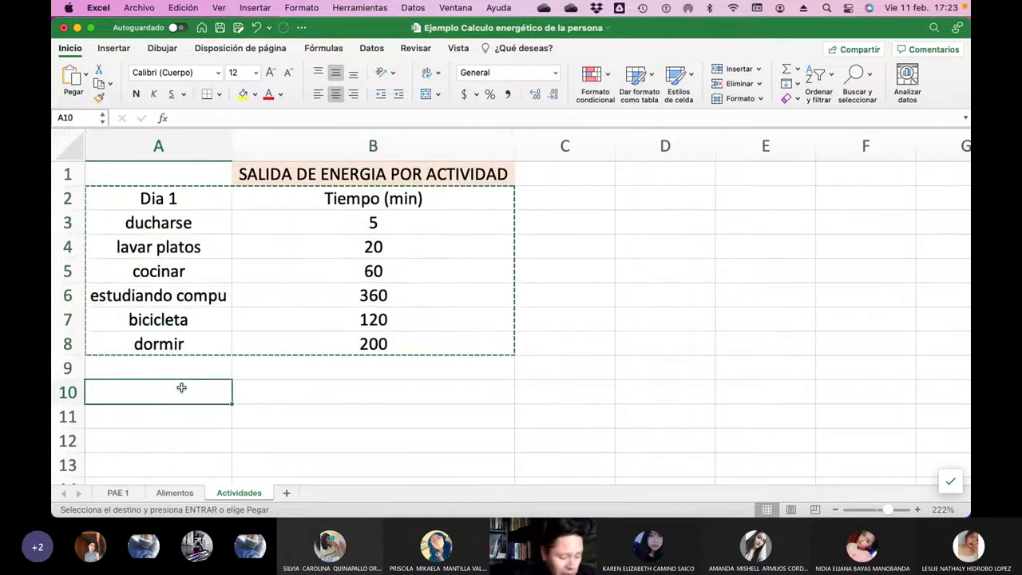
key("super+v")
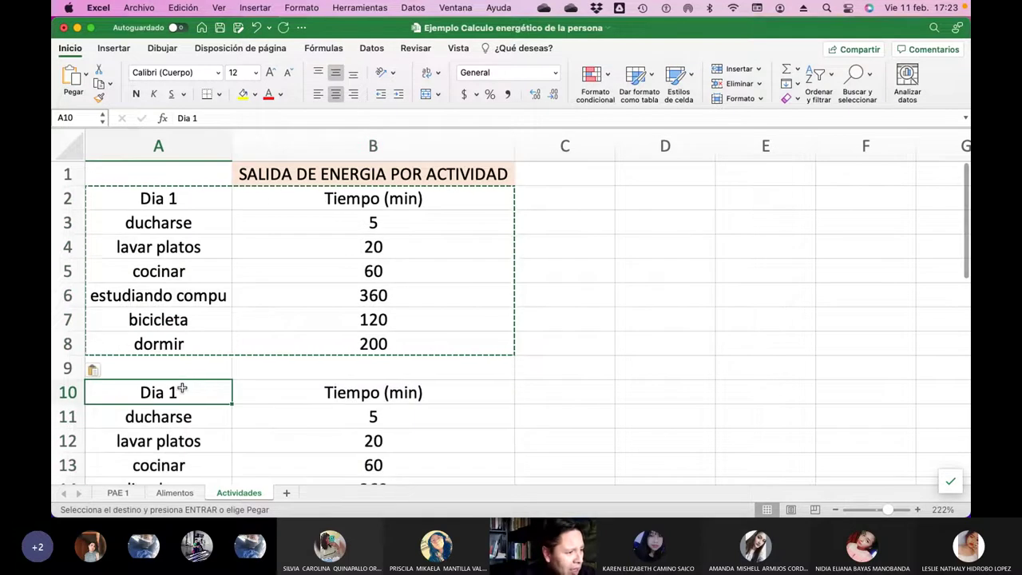
left_click(214, 119)
key("BackSpace")
key("BackSpace")
type("2")
key("Return")
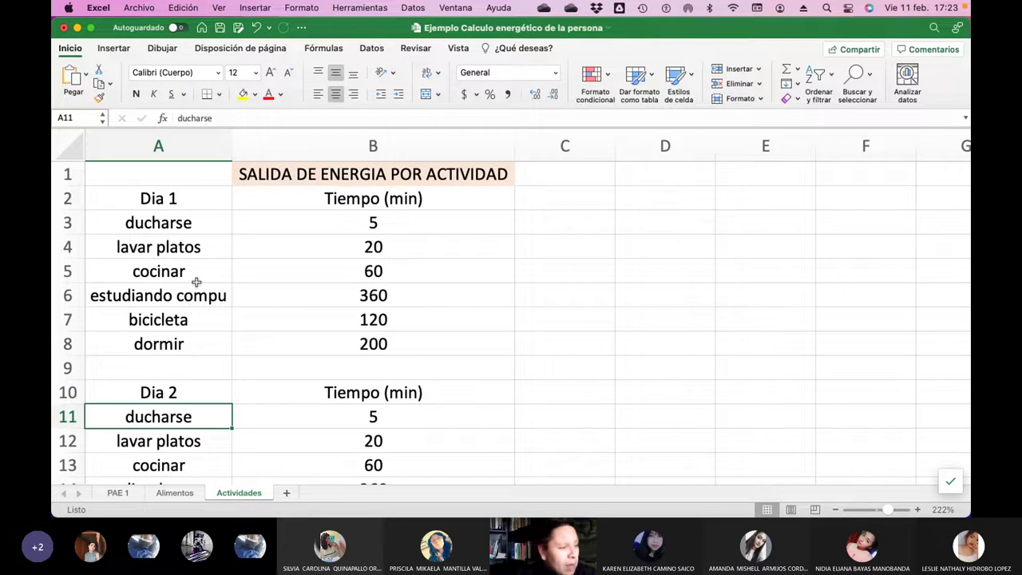
Paste another copy of the activity block at A18 and relabel it as Dia 3
scroll(196, 281, "down", 5)
left_click(175, 313)
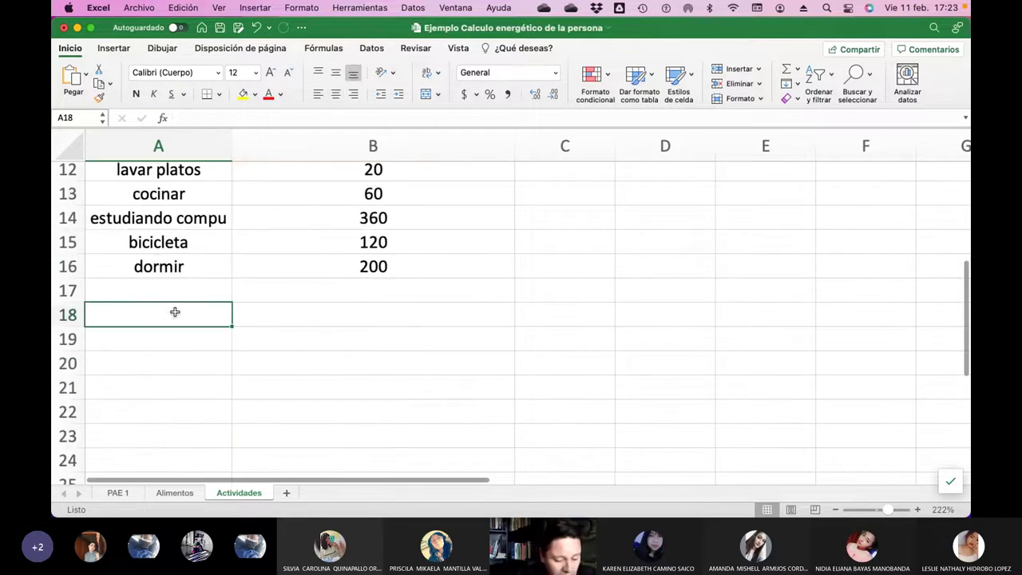
key("super+v")
left_click(216, 119)
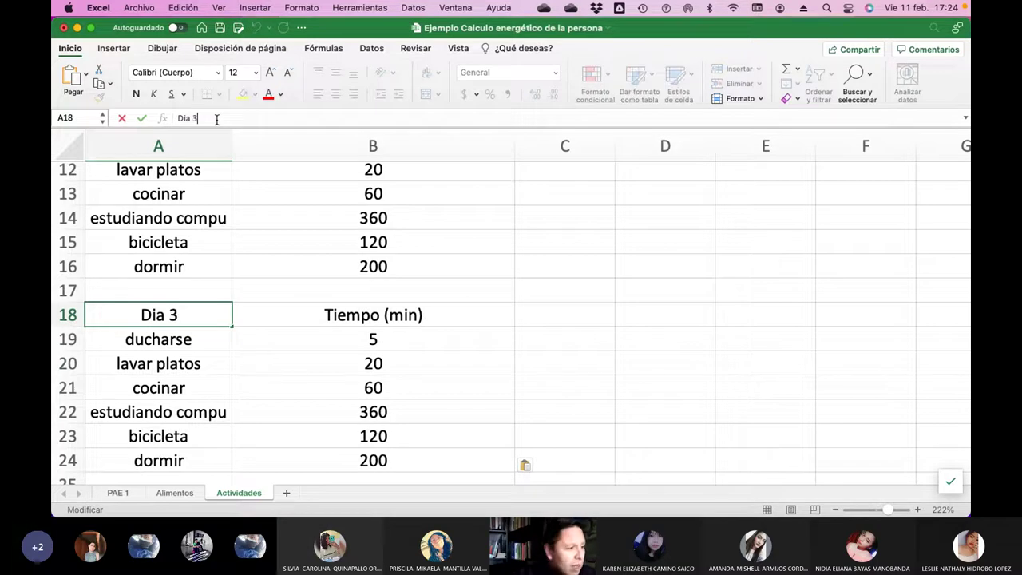
type("3")
key("Return")
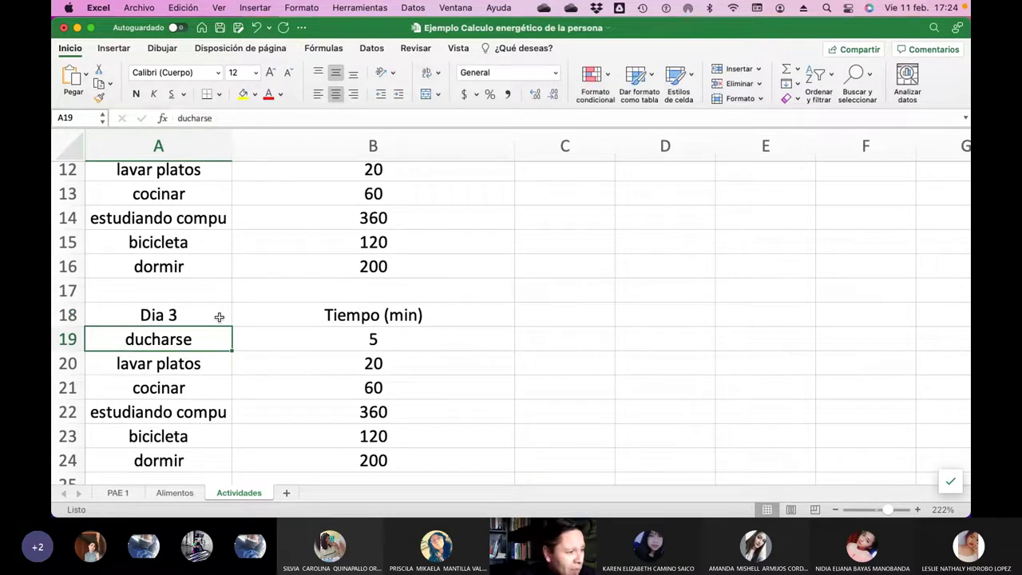
Paste another copy of the activity block at A26 and relabel it as Dia 4
scroll(219, 317, "down", 5)
left_click(171, 267)
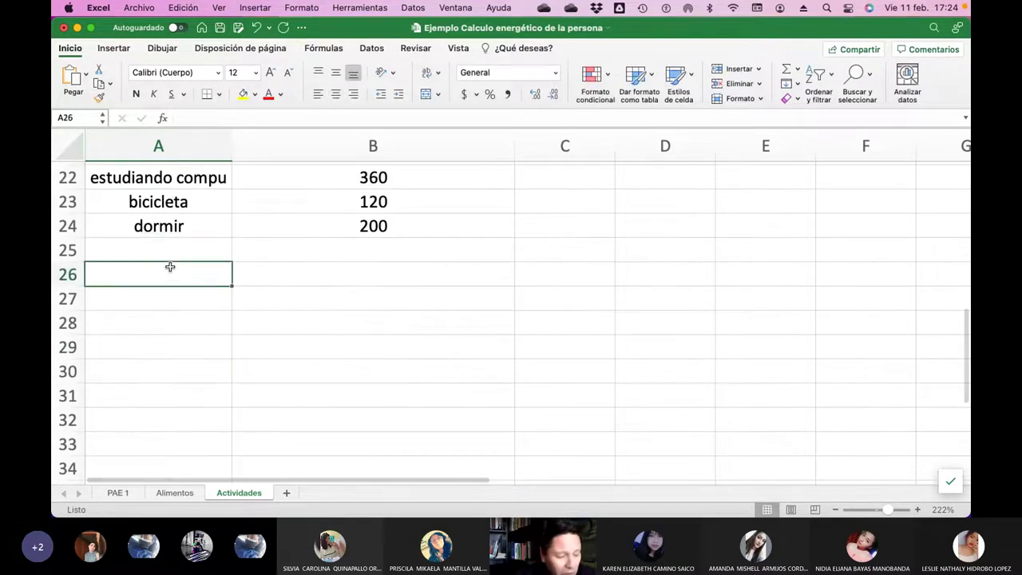
key("super+v")
left_click(209, 117)
key("BackSpace")
type("4")
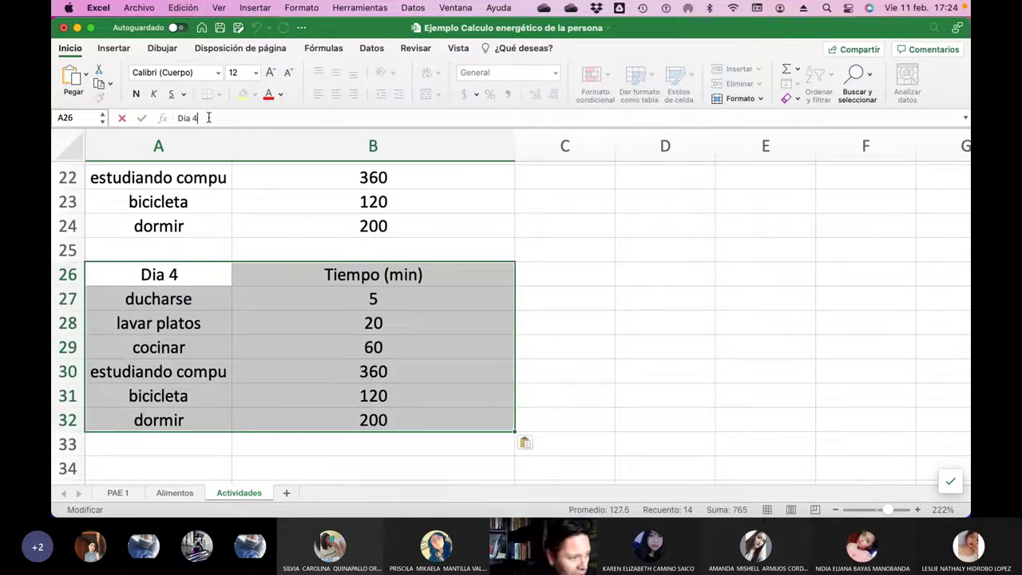
key("Return")
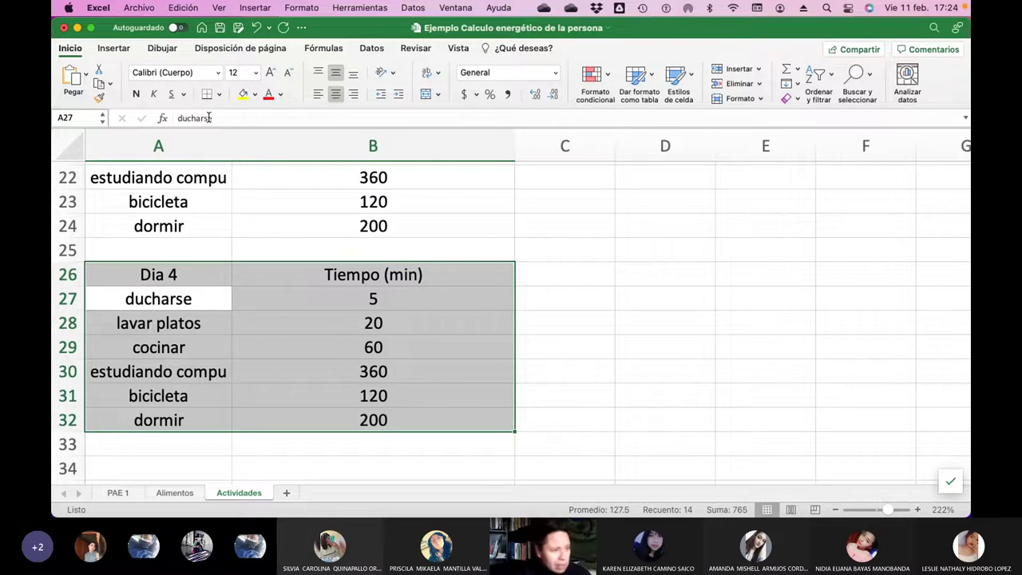
Paste another copy of the activity block at A34 and relabel it as Dia 5
scroll(215, 247, "down", 4)
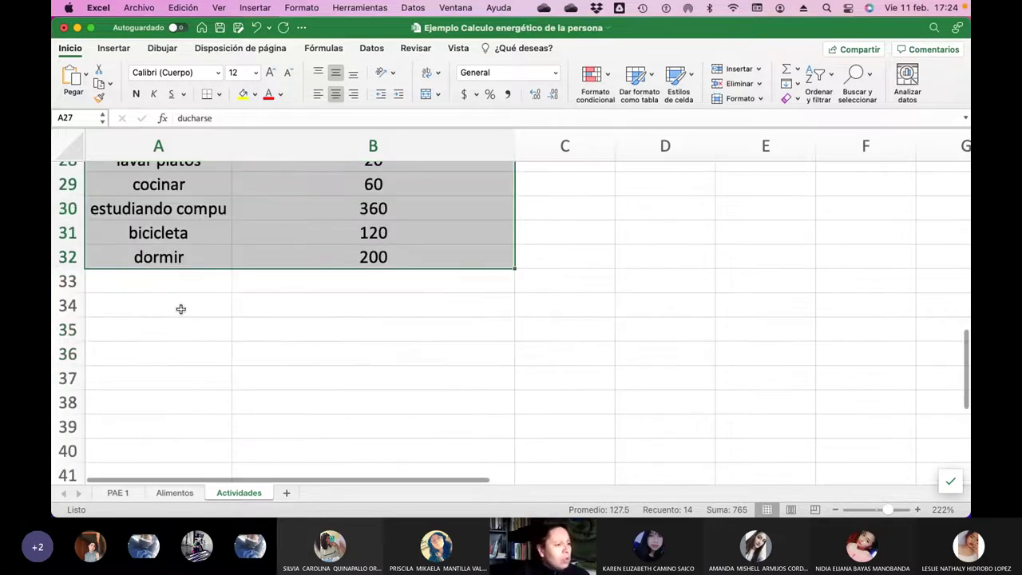
left_click(175, 307)
key("super+v")
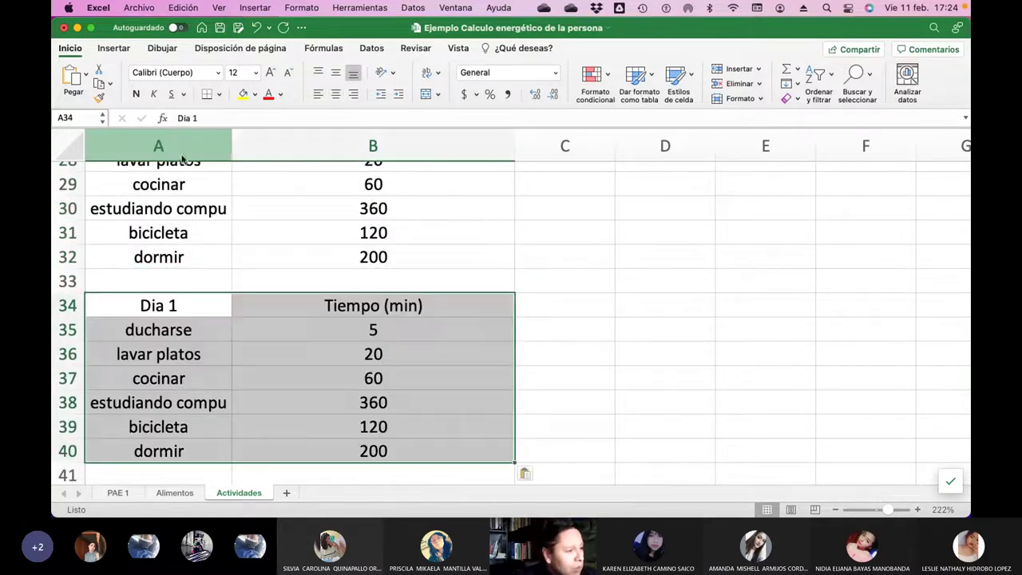
left_click(192, 309)
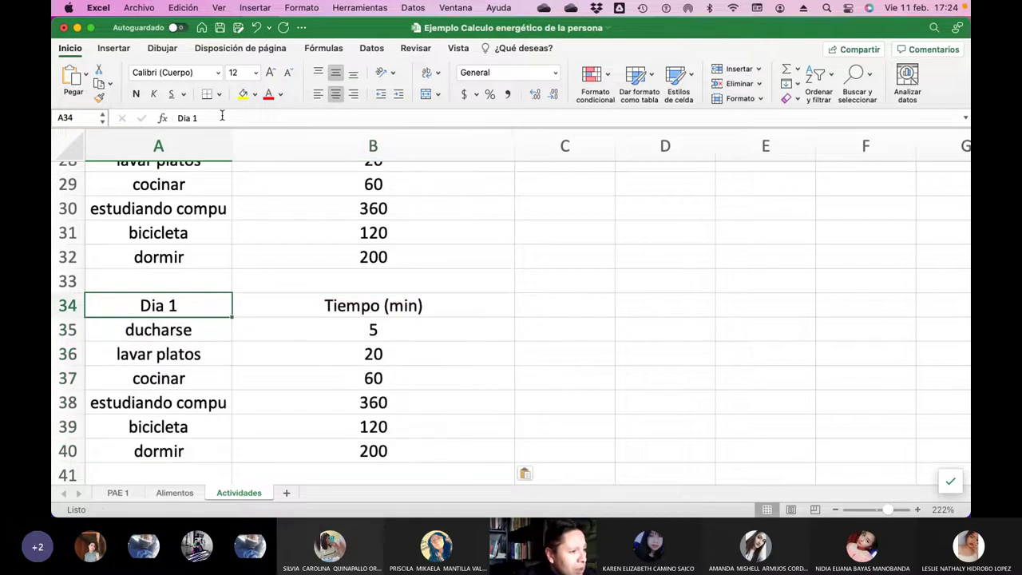
left_click(222, 118)
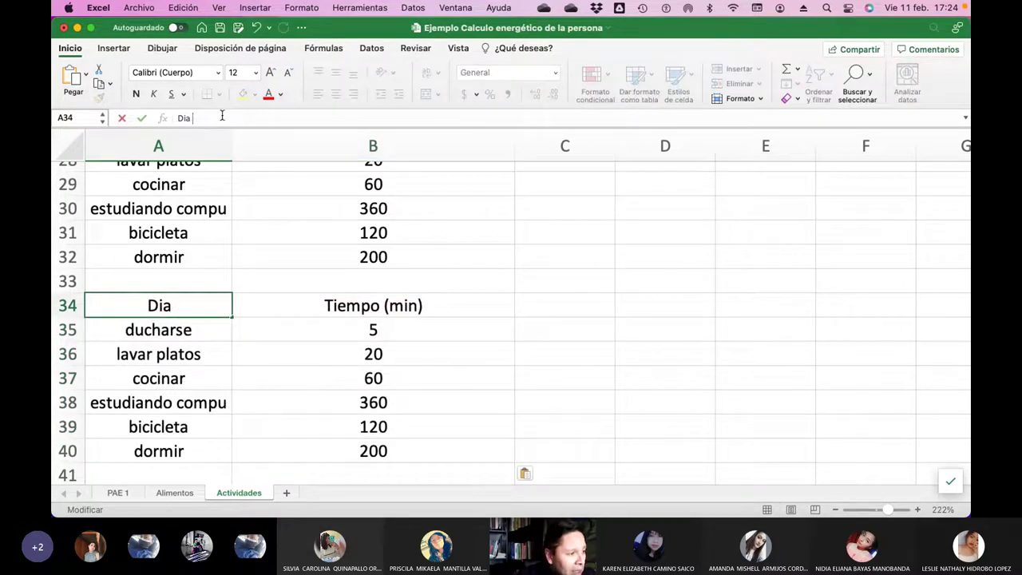
type("5")
key("Return")
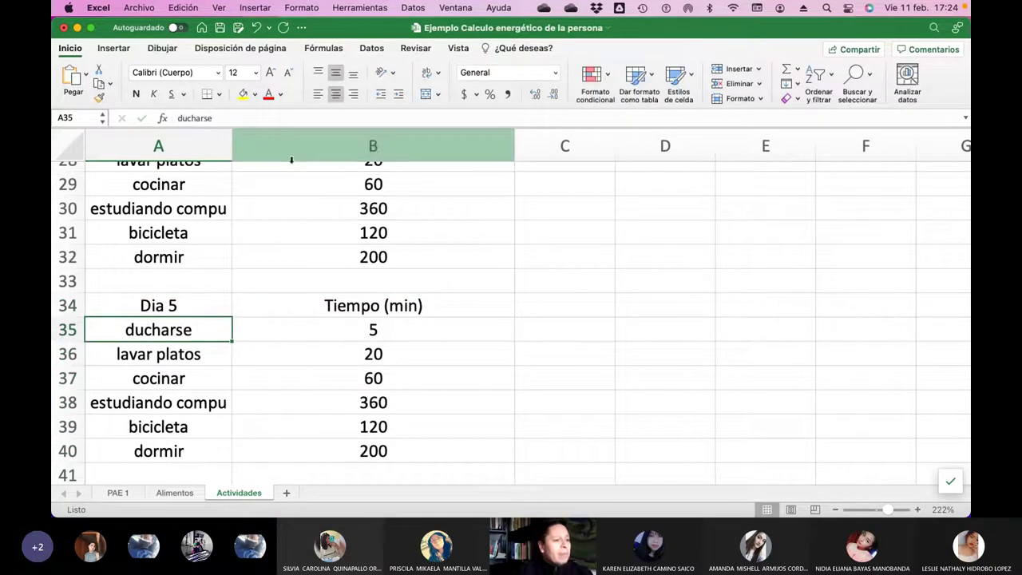
Paste another copy of the activity block at A42 and relabel it as Dia 6
scroll(443, 408, "up", 3)
scroll(442, 408, "down", 6)
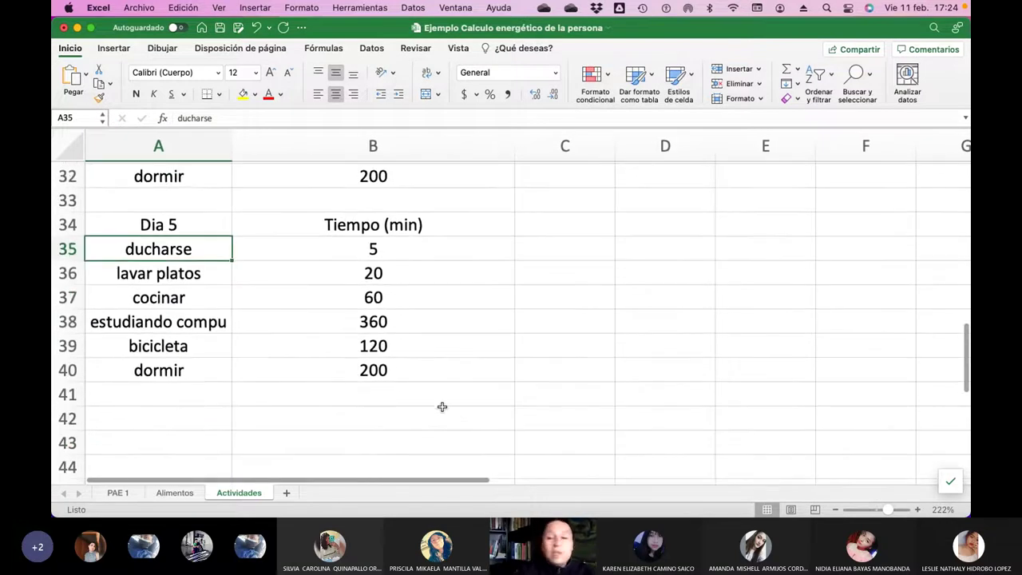
left_click(195, 414)
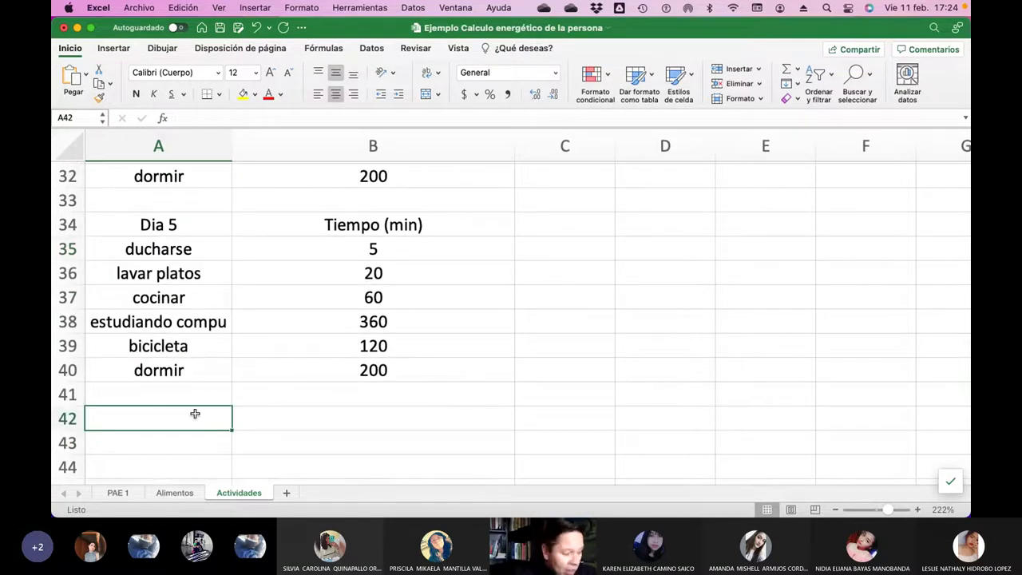
key("super+v")
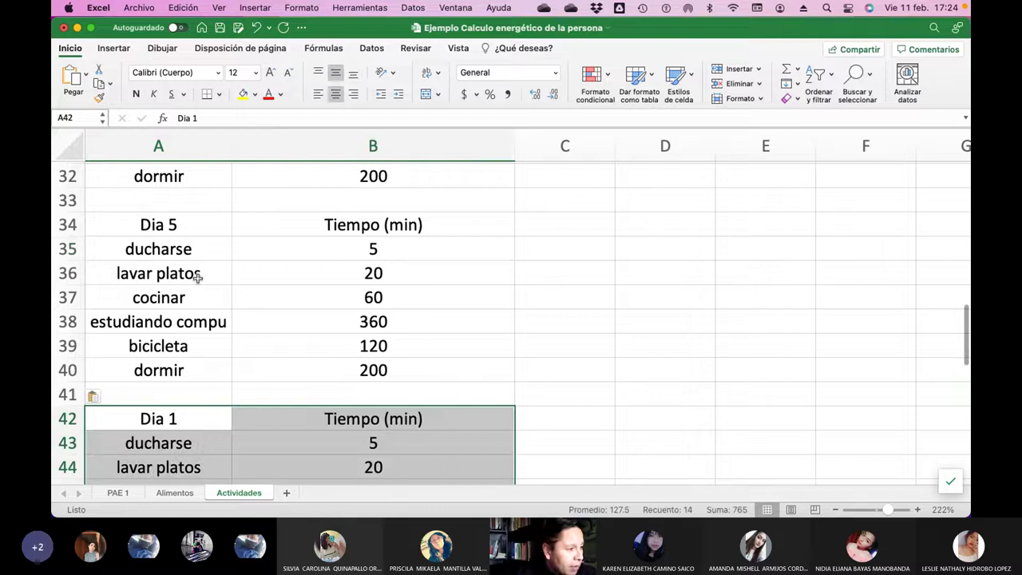
left_click(208, 119)
key("BackSpace")
type("6")
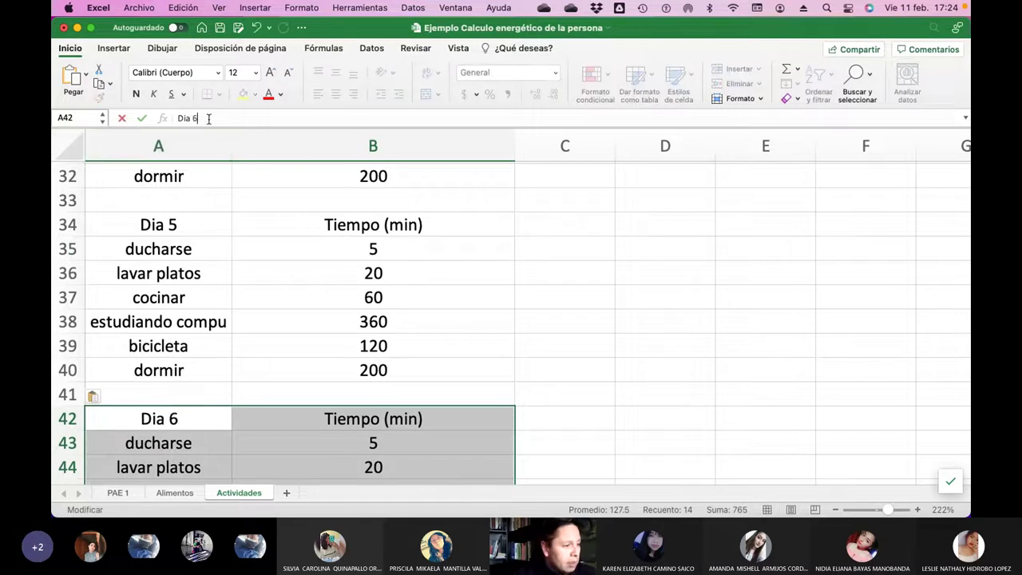
key("Return")
Paste another copy of the activity block at A50 and relabel it as Dia 7
scroll(290, 333, "down", 5)
left_click(192, 278)
key("super+v")
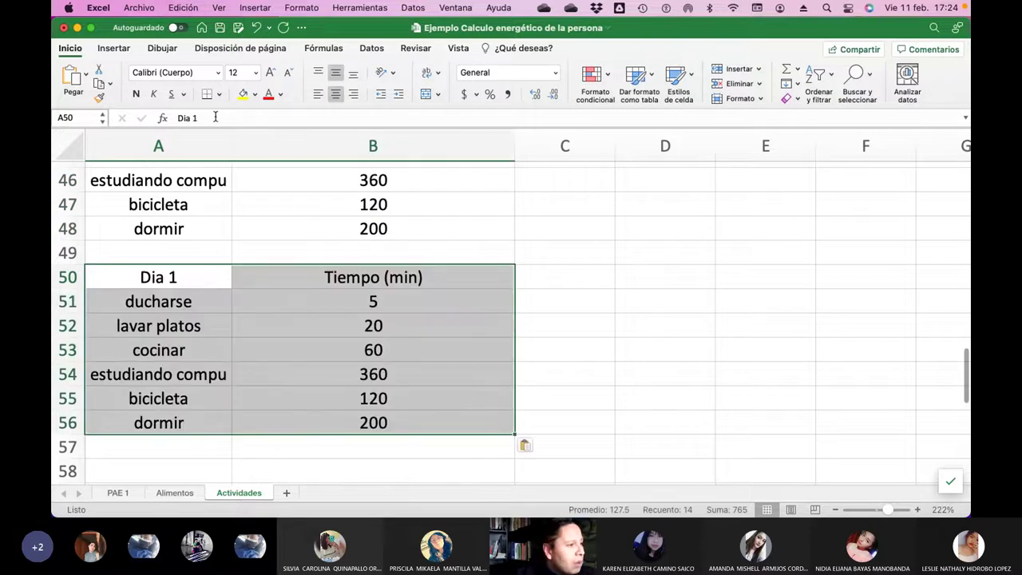
left_click(215, 118)
key("BackSpace")
type("7")
key("Return")
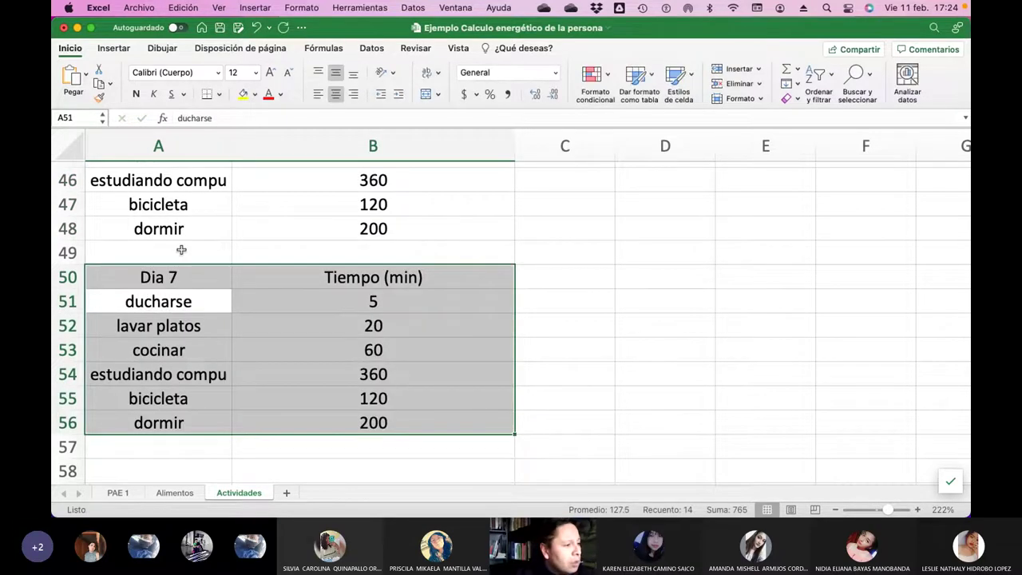
Paste another copy of the activity block at A58 and relabel it as Dia 8
scroll(199, 269, "up", 3)
scroll(199, 269, "down", 4)
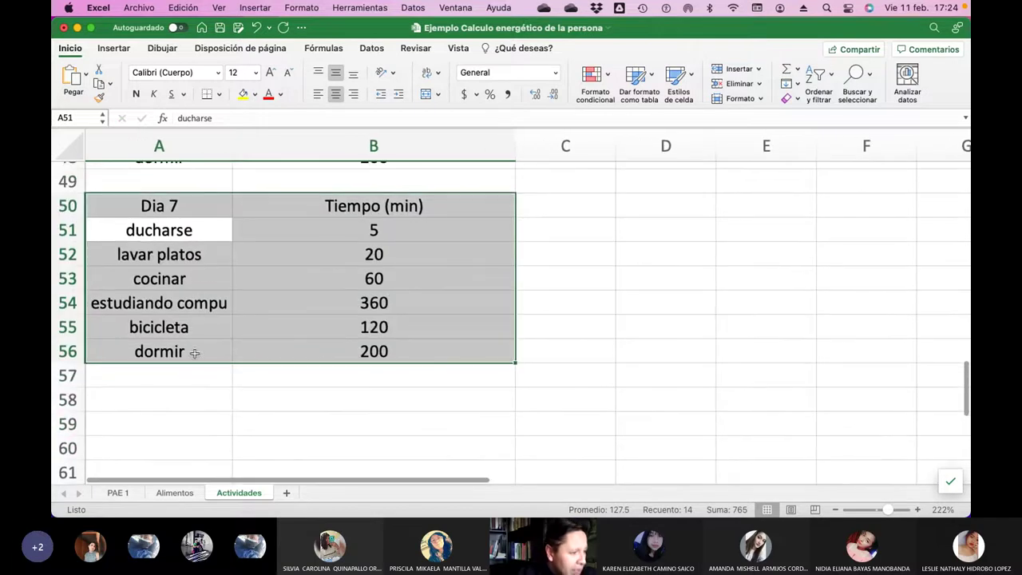
left_click(156, 403)
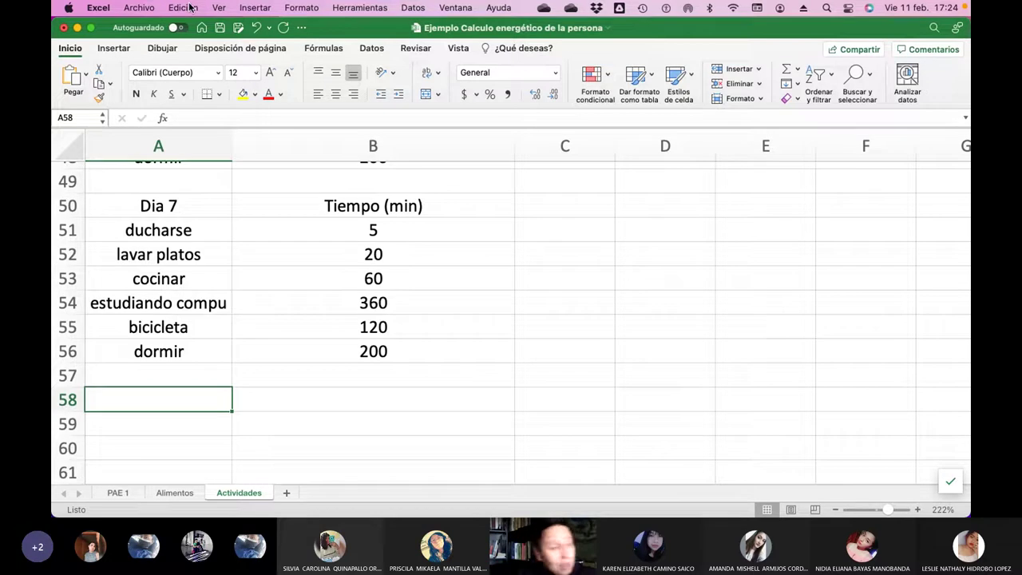
key("super+v")
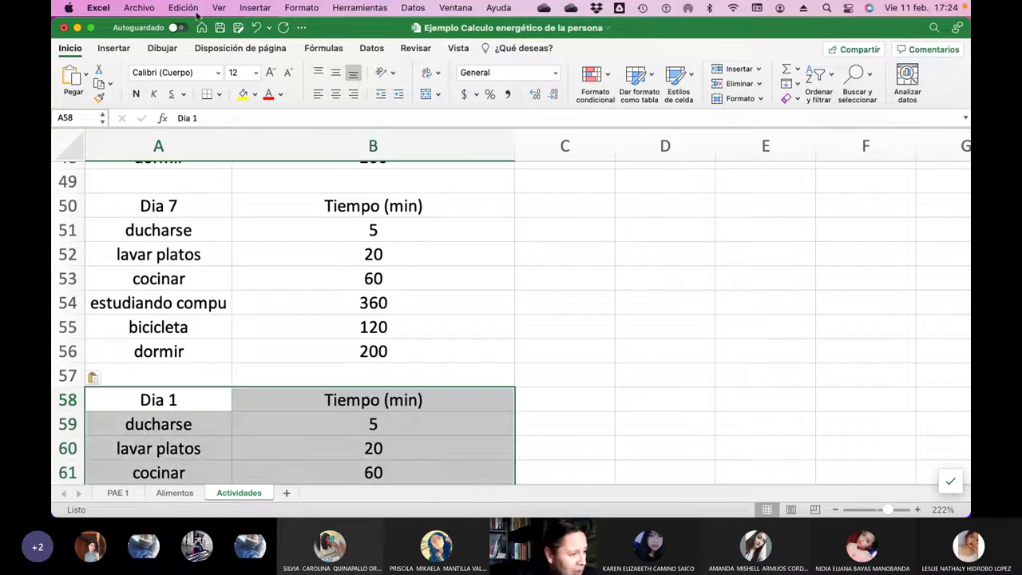
left_click(153, 393)
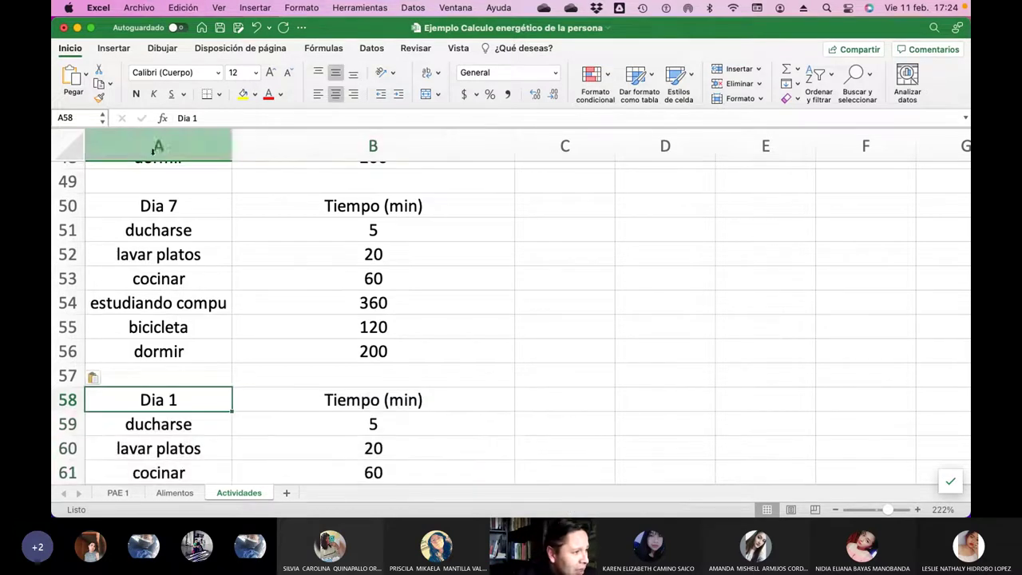
left_click(206, 118)
key("BackSpace")
type("8")
key("Return")
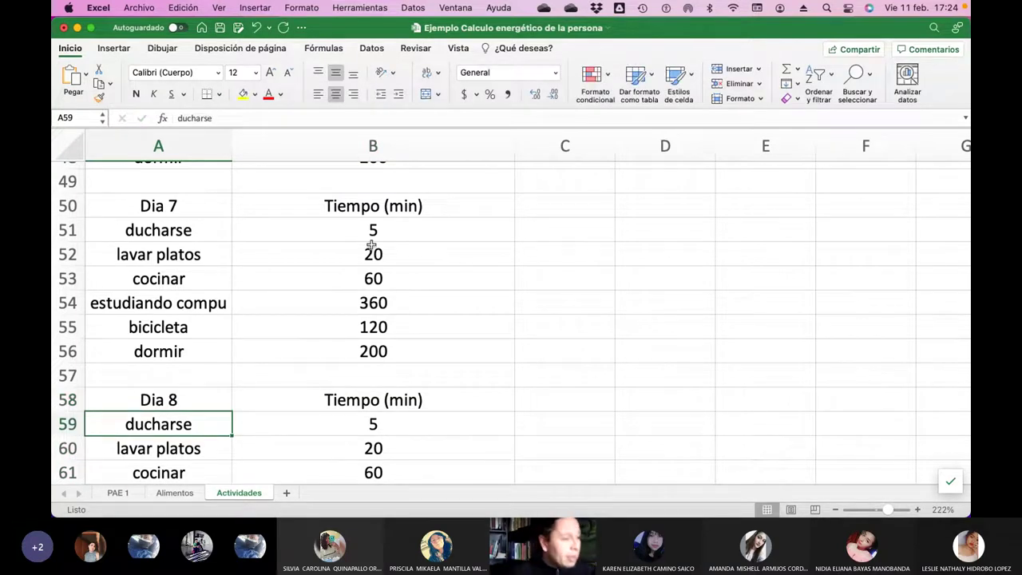
Review the Alimentos and Actividades sheets, and examine the food energy, basal metabolism and activity expenditure calculations on the PAE 1 sheet
scroll(371, 246, "up", 20)
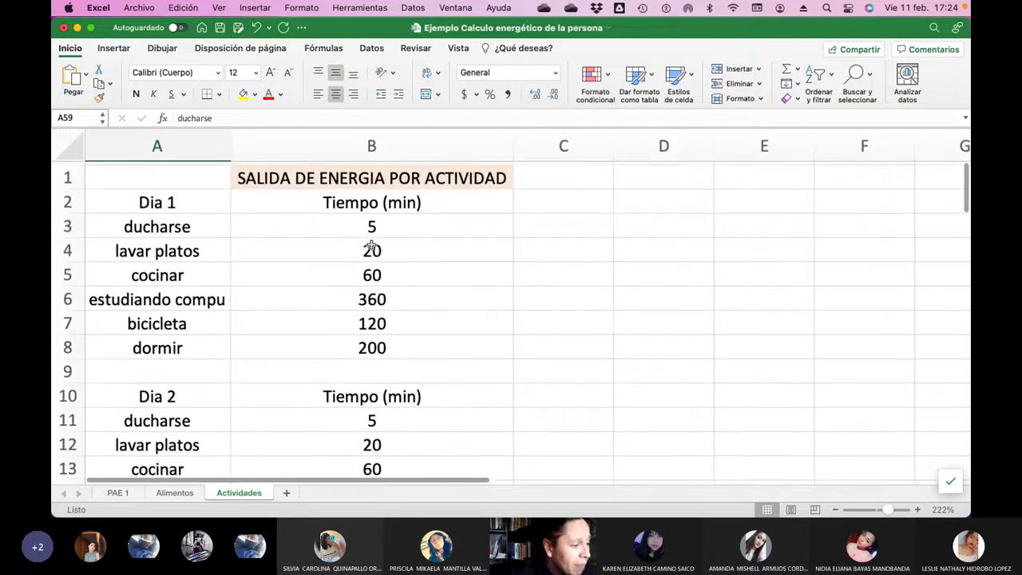
left_click(174, 492)
left_click(221, 494)
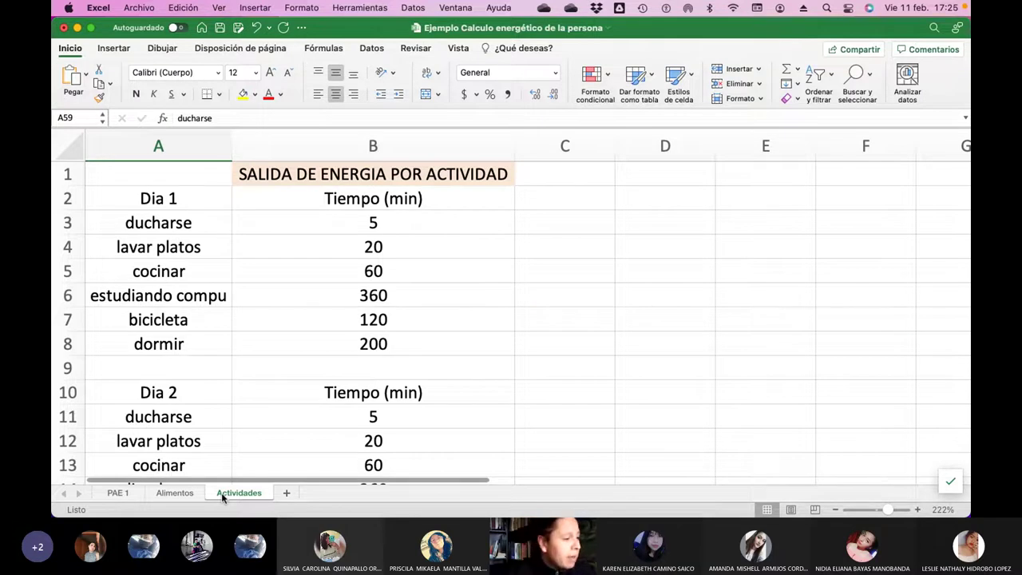
left_click(117, 493)
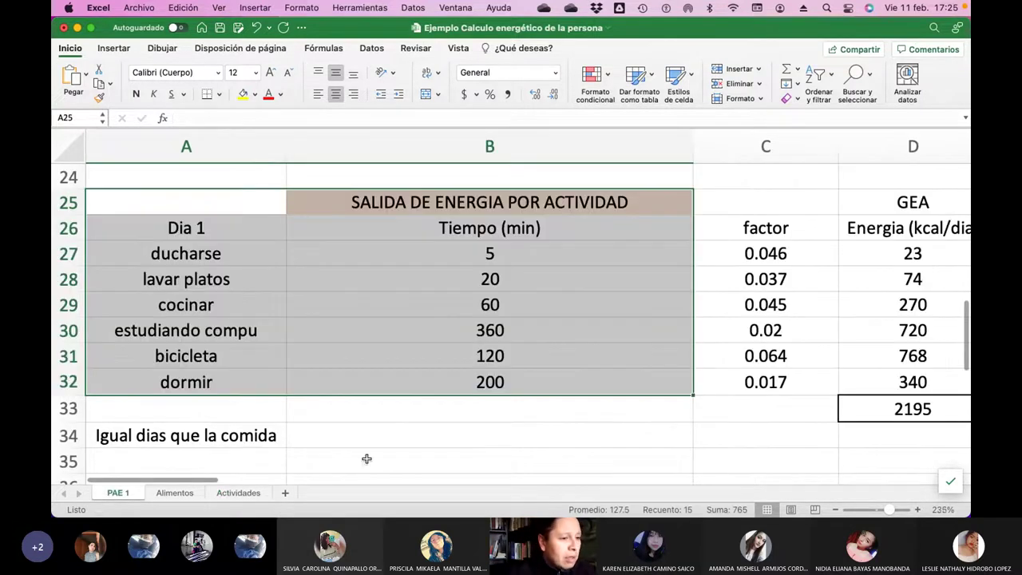
scroll(570, 422, "up", 10)
scroll(570, 422, "down", 5)
scroll(570, 421, "up", 5)
scroll(570, 421, "right", 10)
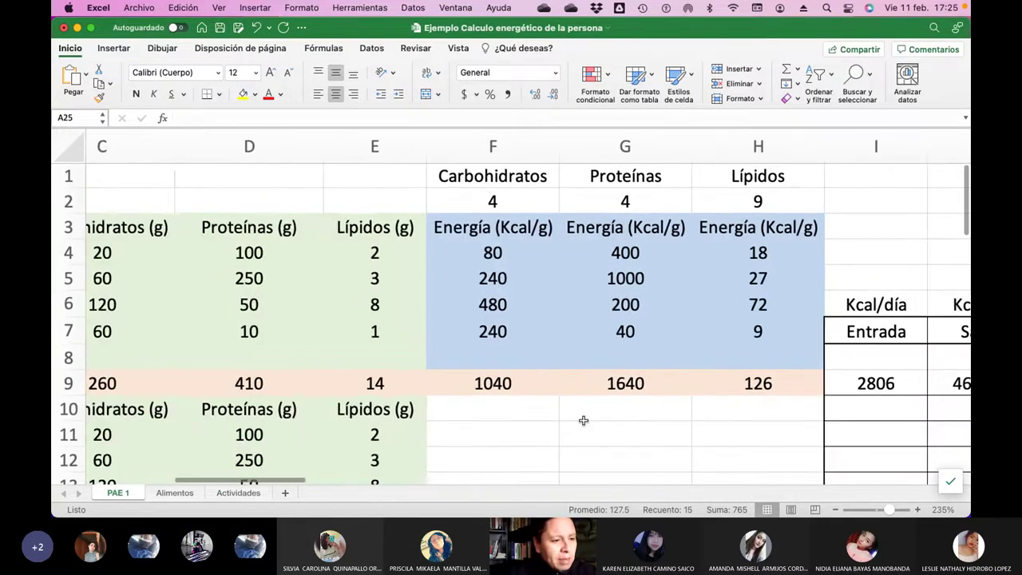
scroll(584, 421, "down", 3)
scroll(583, 421, "down", 5)
scroll(583, 420, "left", 3)
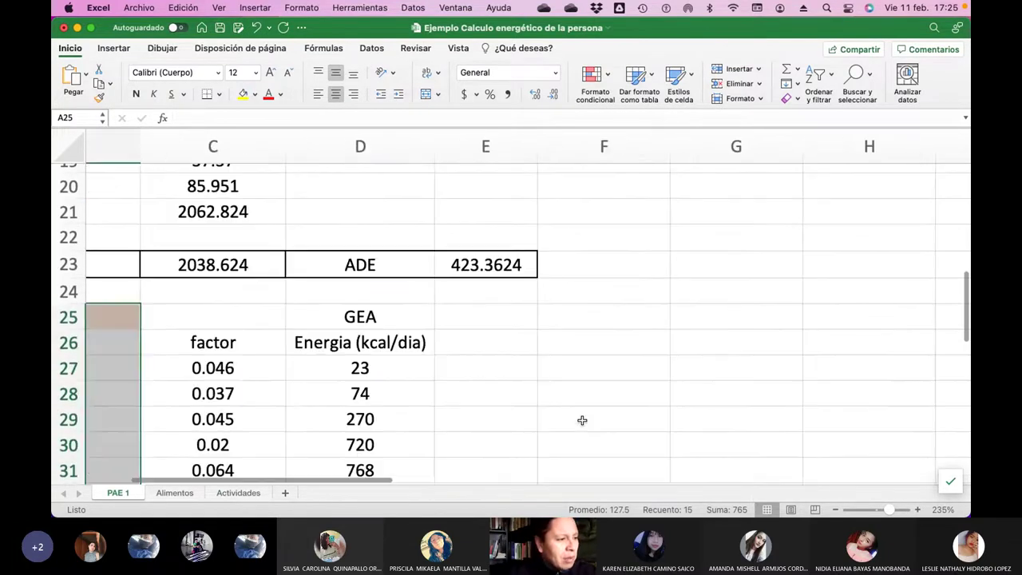
scroll(463, 342, "up", 4)
scroll(475, 341, "left", 1)
scroll(475, 341, "left", 3)
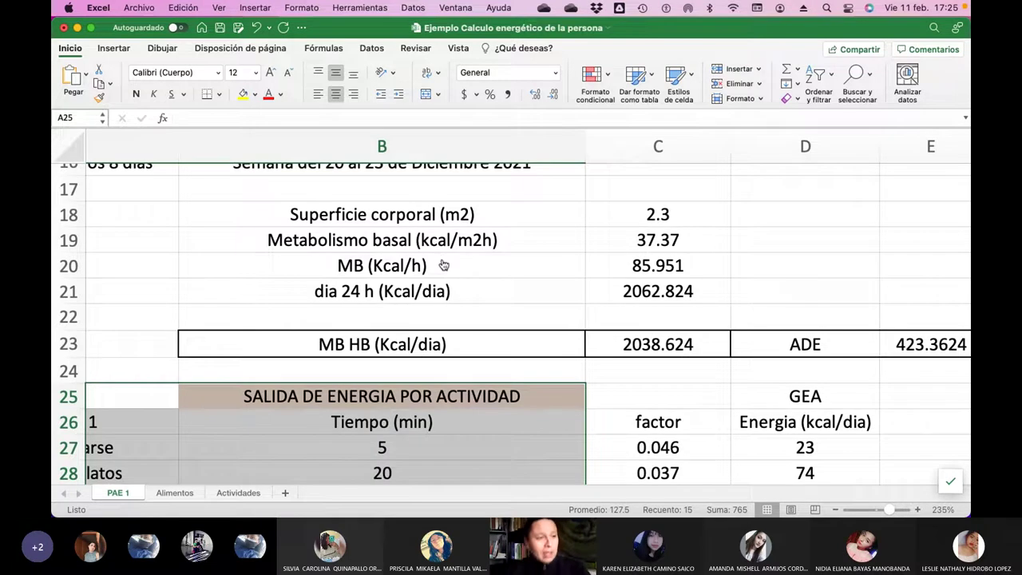
Save the energy calculation workbook
left_click(221, 28)
left_click(221, 29)
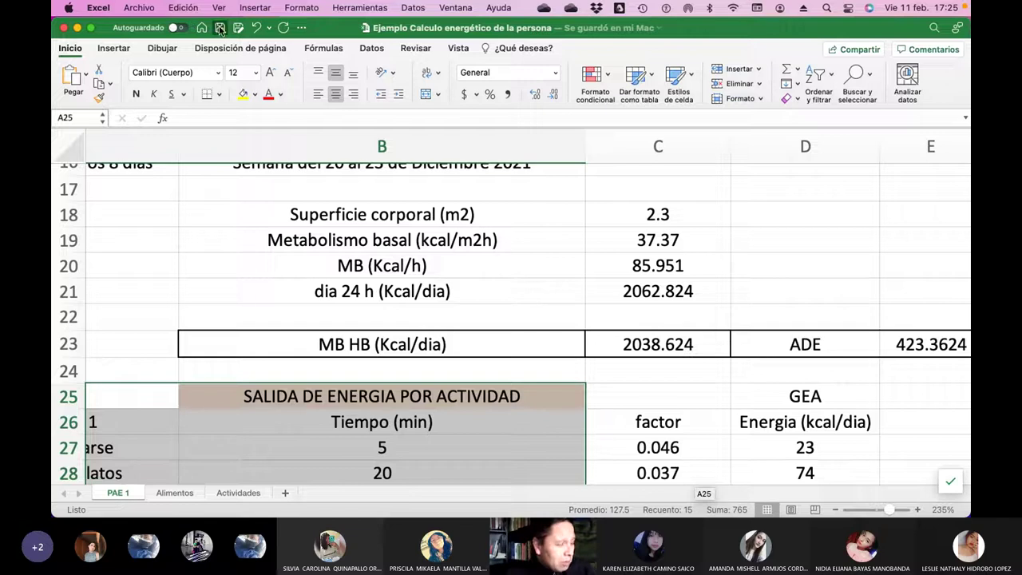
Switch to the PowerPoint presentation "0. Necesidades de Energía de una persona" and start its slide show from the title slide
key("super+Tab")
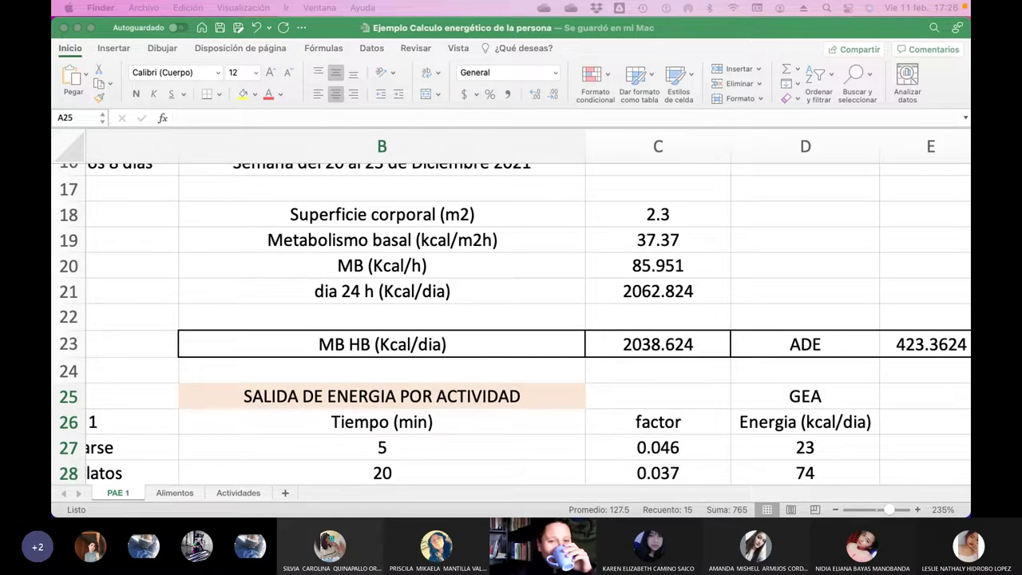
left_click_drag(971, 28, 293, 28)
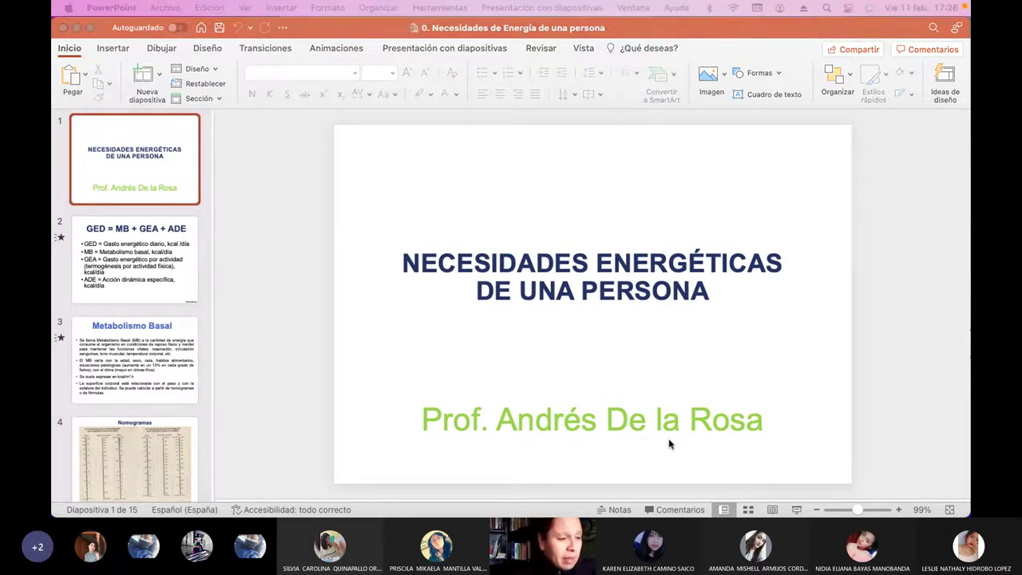
left_click(795, 511)
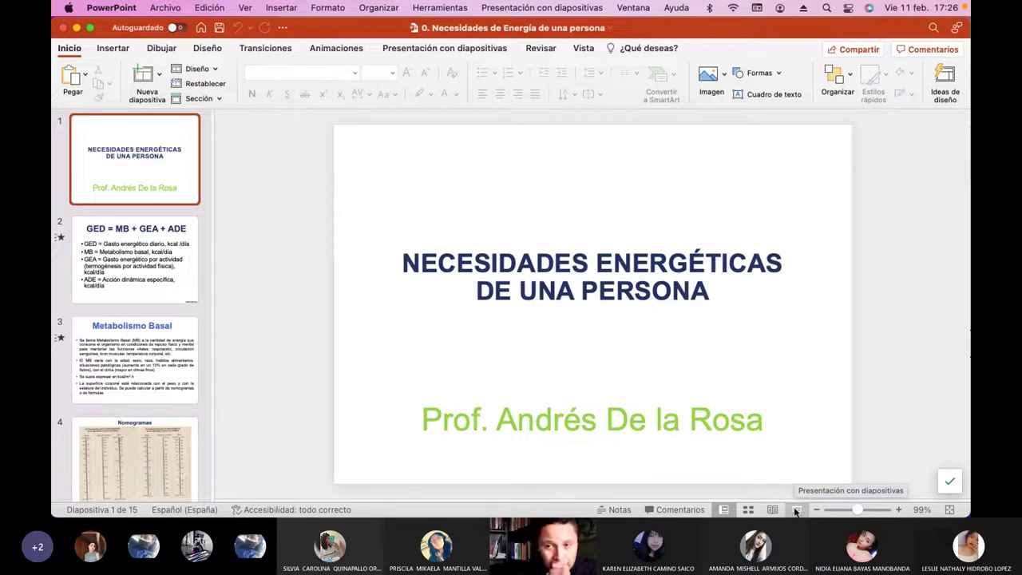
left_click(796, 511)
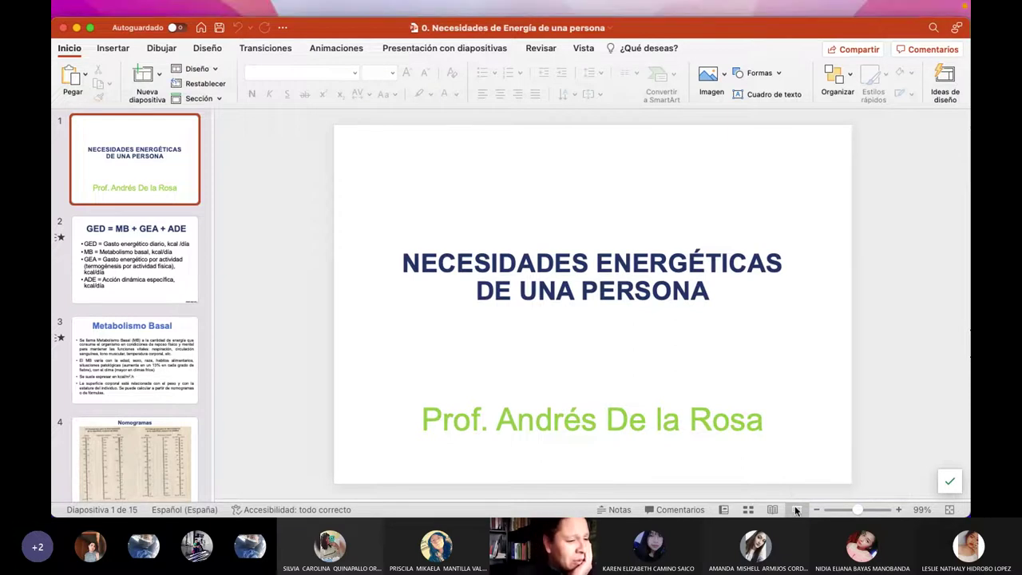